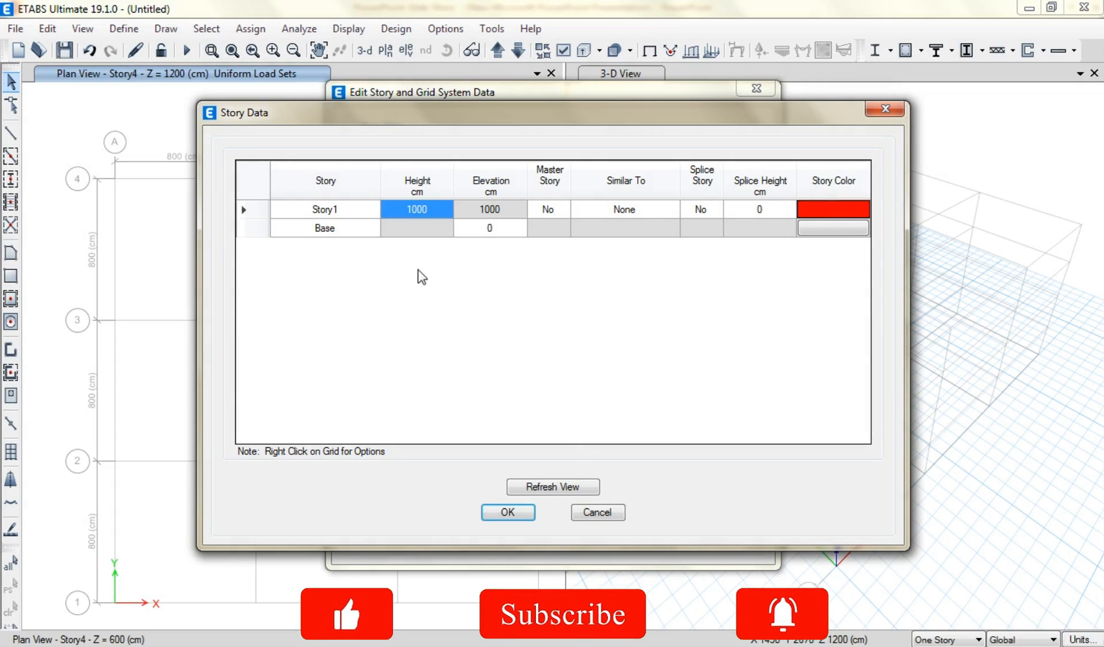
- Accept the story and grid data with Story1 at 1000 cm, and show elevation A in the plan window
{"action": "left_click", "coordinate": [508, 512]}
{"action": "left_click", "coordinate": [509, 529]}
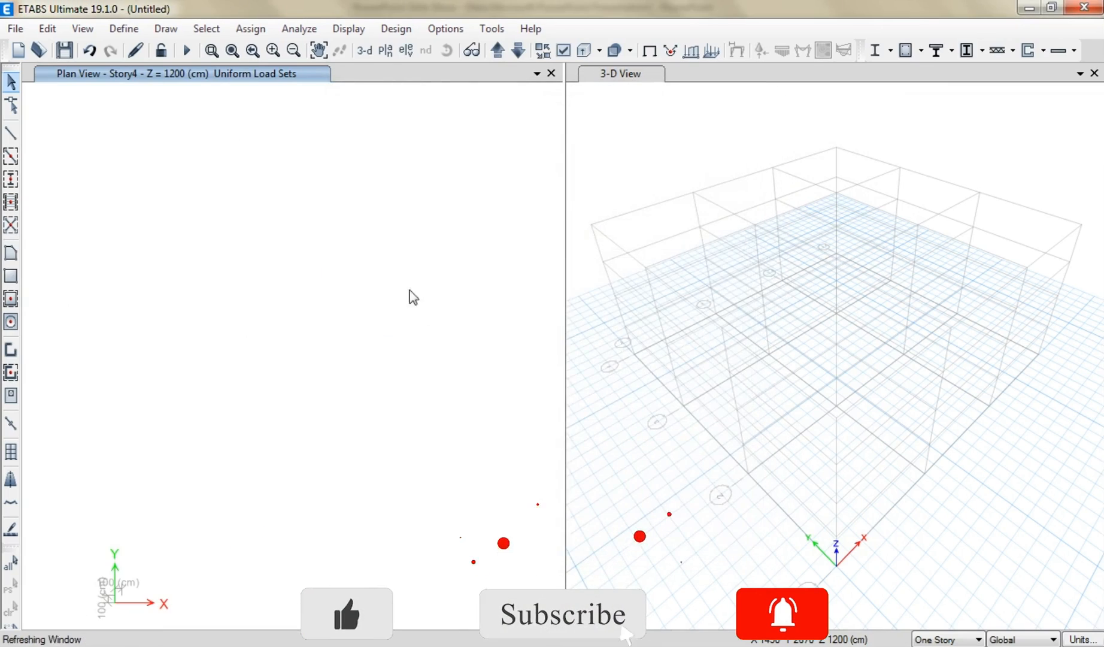
{"action": "left_click", "coordinate": [408, 53]}
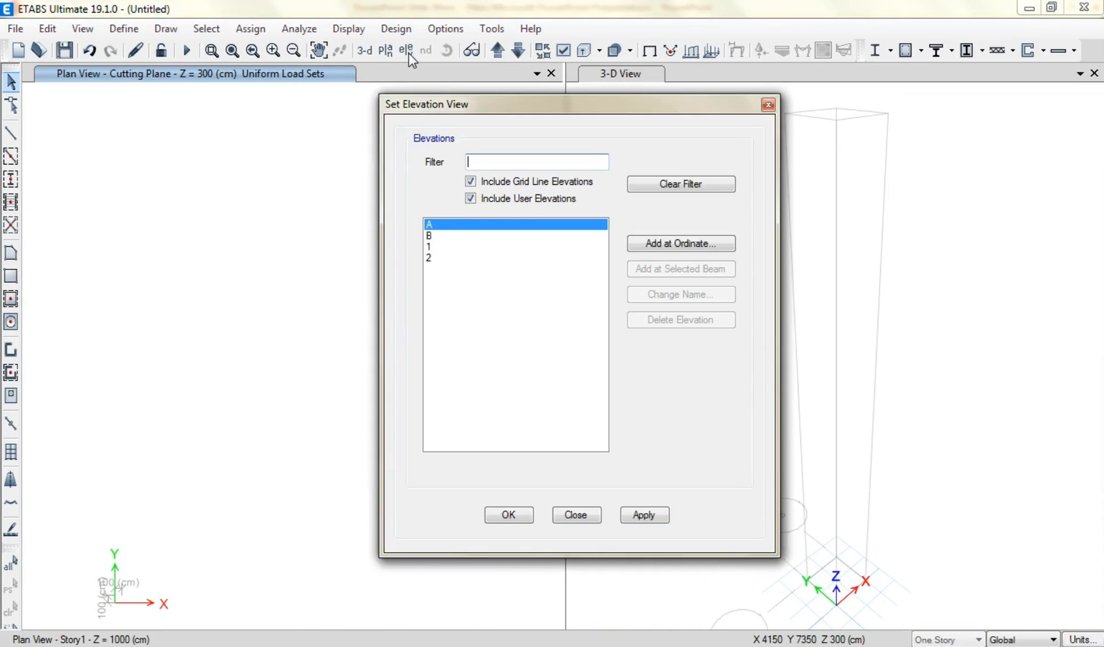
{"action": "left_click", "coordinate": [623, 519]}
{"action": "left_click", "coordinate": [516, 518]}
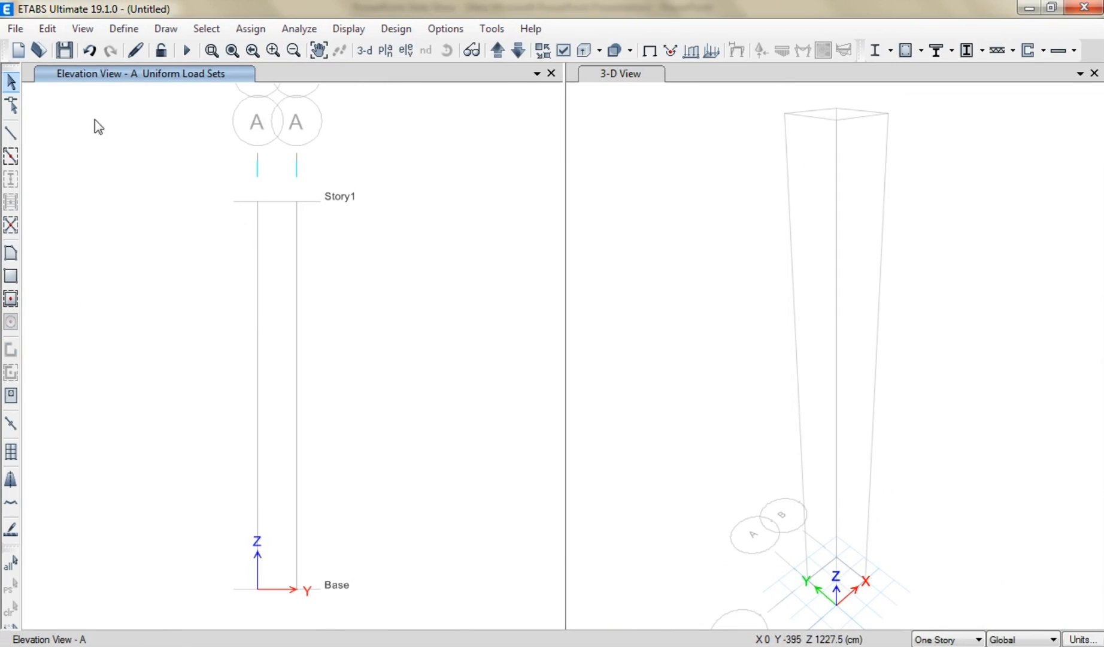
- Draw a rectangular W25 wall on elevation A, 100 cm wide and 1000 cm high, from Base to Story1
{"action": "left_click", "coordinate": [12, 276]}
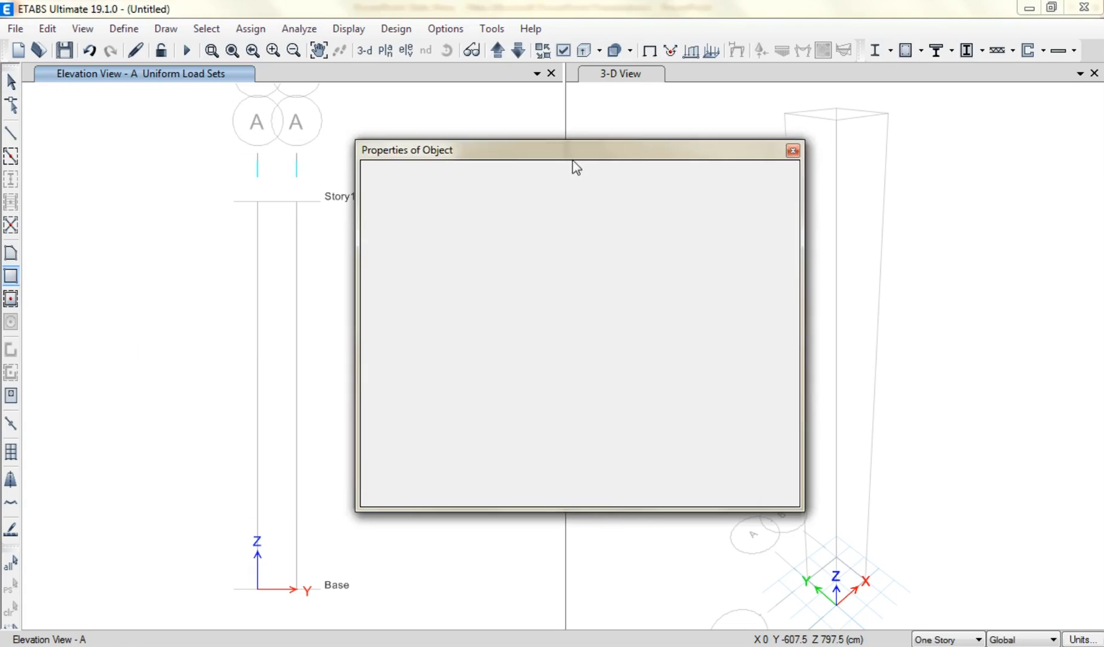
{"action": "left_click_drag", "start_coordinate": [703, 149], "coordinate": [761, 144]}
{"action": "left_click", "coordinate": [258, 588]}
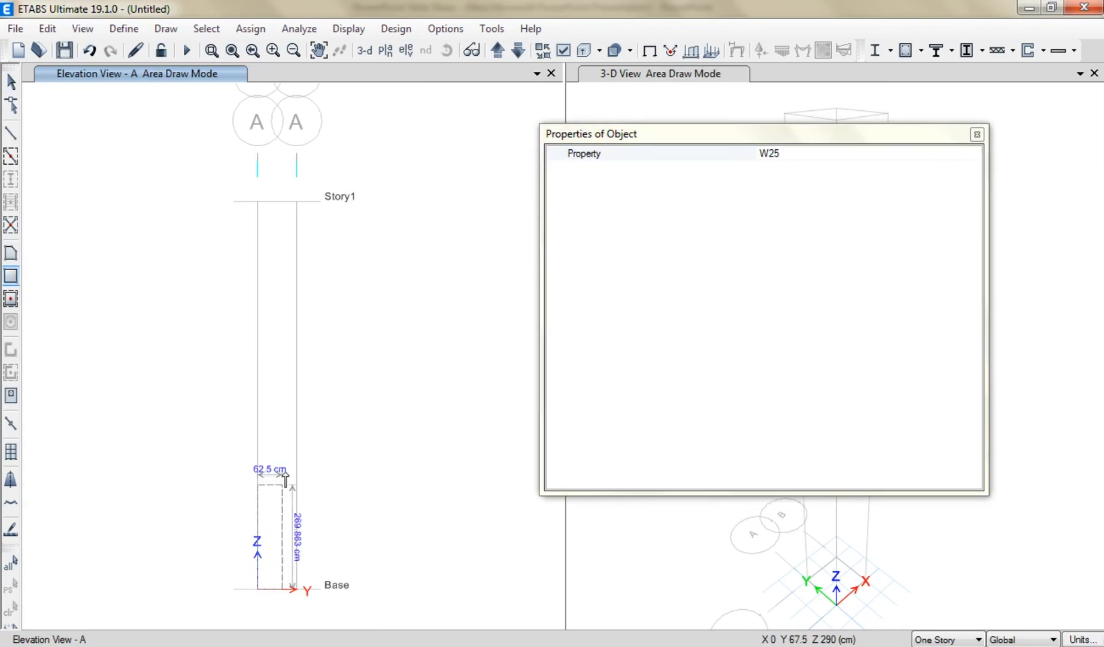
{"action": "left_click", "coordinate": [297, 204]}
{"action": "left_click", "coordinate": [10, 81]}
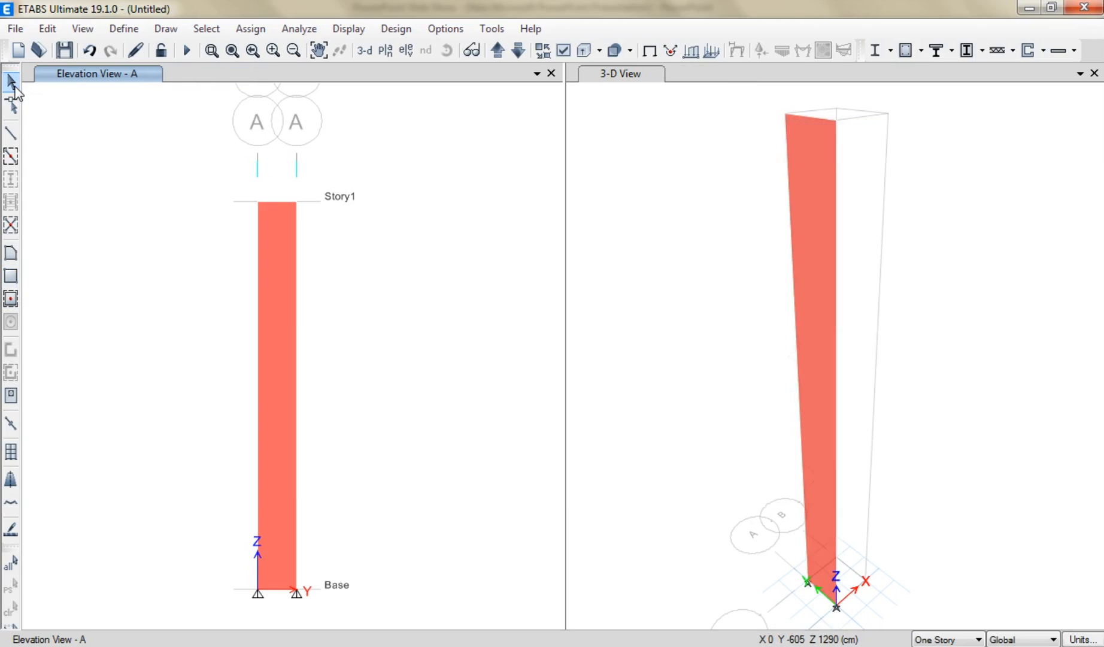
- Assign fixed restraints, with all translations and rotations restrained, to the two joints at the wall's base
{"action": "left_click_drag", "start_coordinate": [223, 602], "coordinate": [316, 573]}
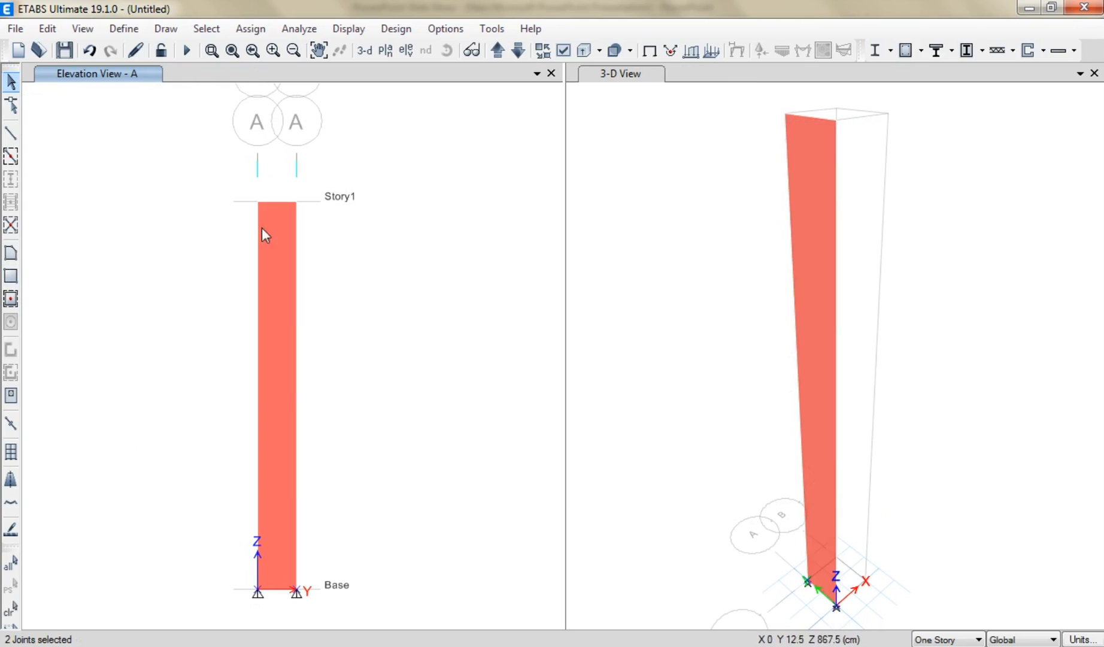
{"action": "left_click", "coordinate": [250, 29]}
{"action": "mouse_move", "coordinate": [401, 43]}
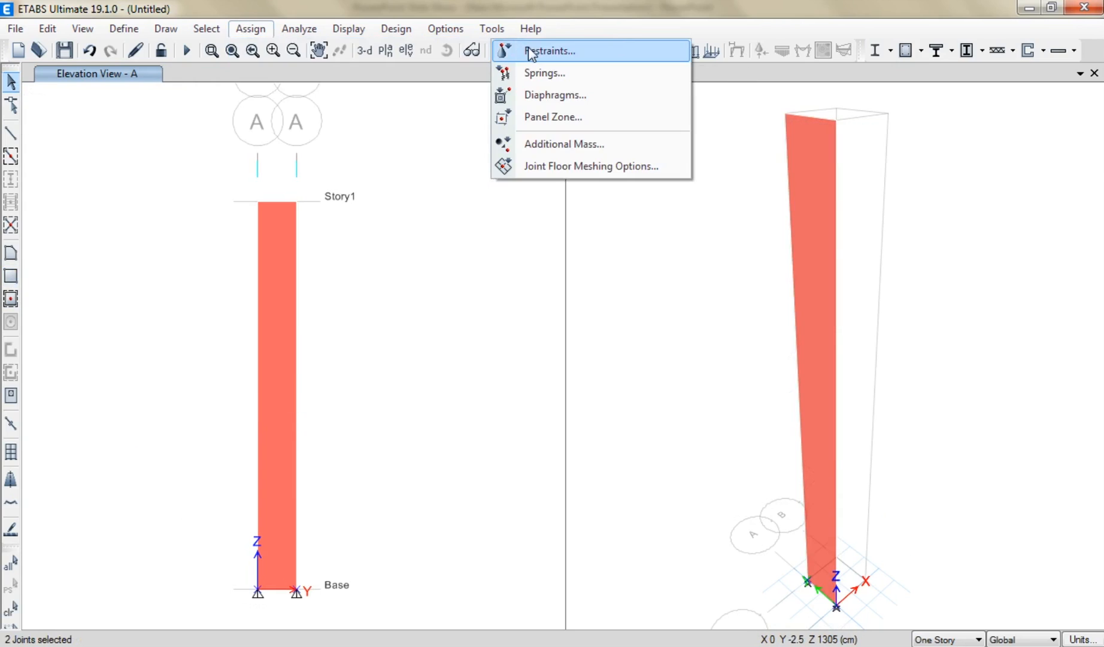
{"action": "left_click", "coordinate": [531, 53]}
{"action": "left_click", "coordinate": [523, 373]}
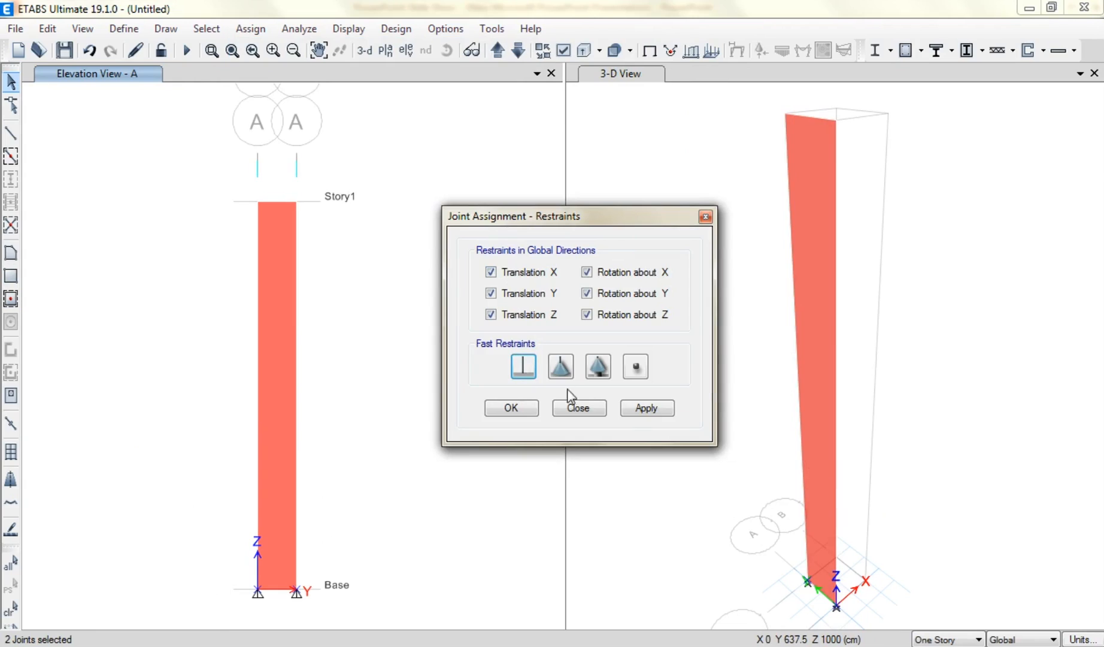
{"action": "left_click", "coordinate": [644, 409]}
{"action": "left_click", "coordinate": [525, 408]}
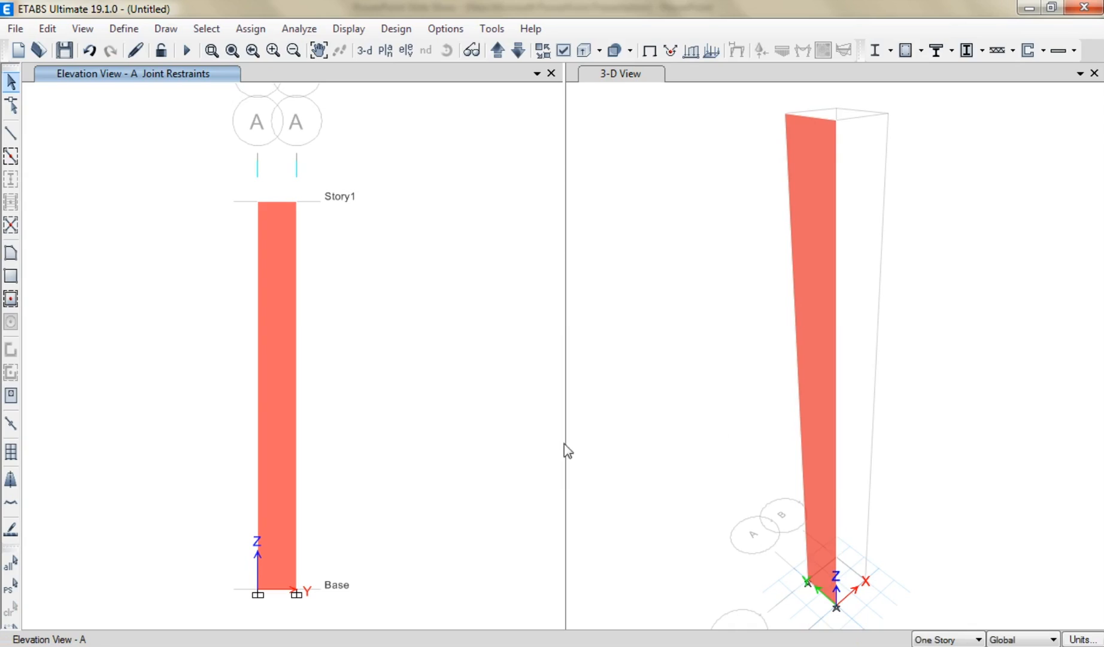
- Start dividing the wall shell into quadrilateral areas, with 1 area in the first direction
{"action": "left_click", "coordinate": [285, 462]}
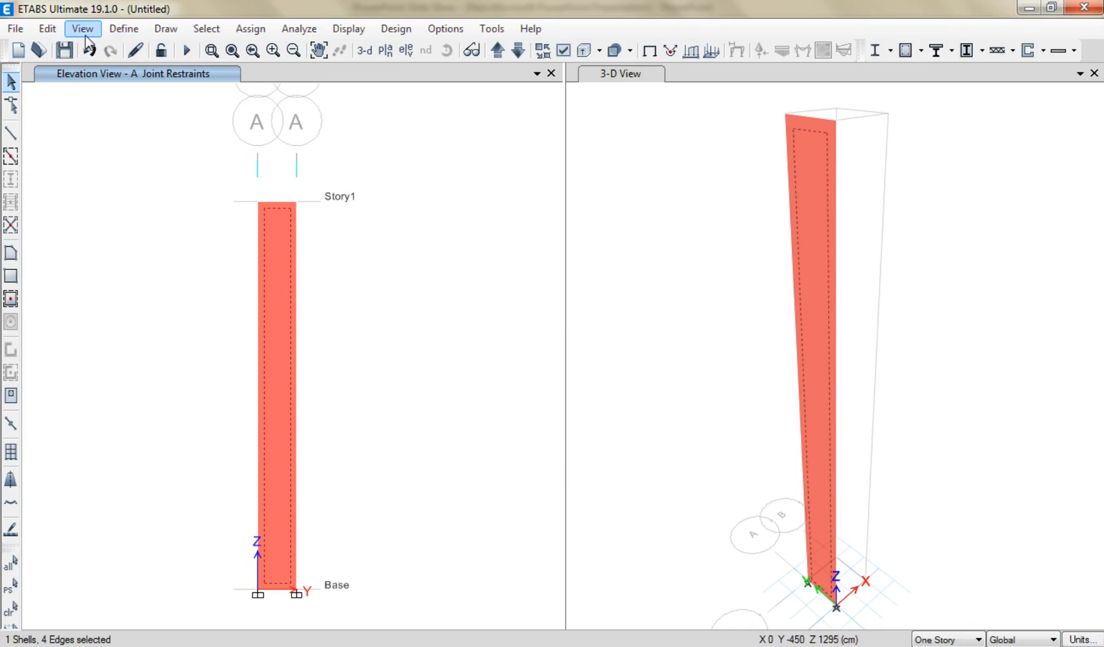
{"action": "left_click", "coordinate": [53, 30]}
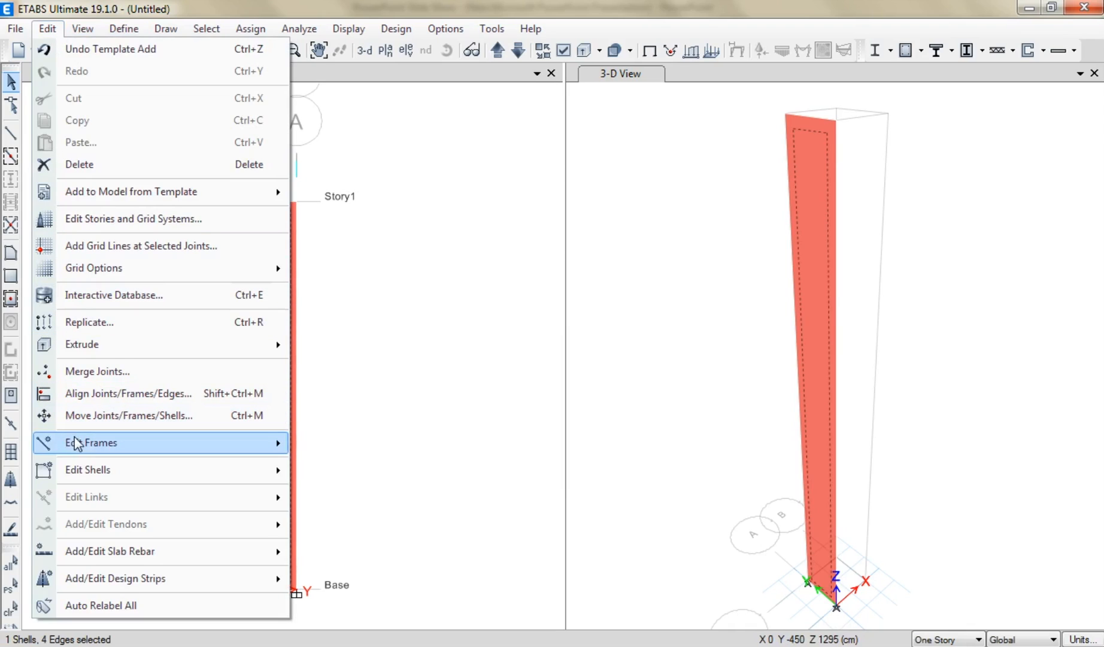
{"action": "mouse_move", "coordinate": [84, 469]}
{"action": "left_click", "coordinate": [355, 326]}
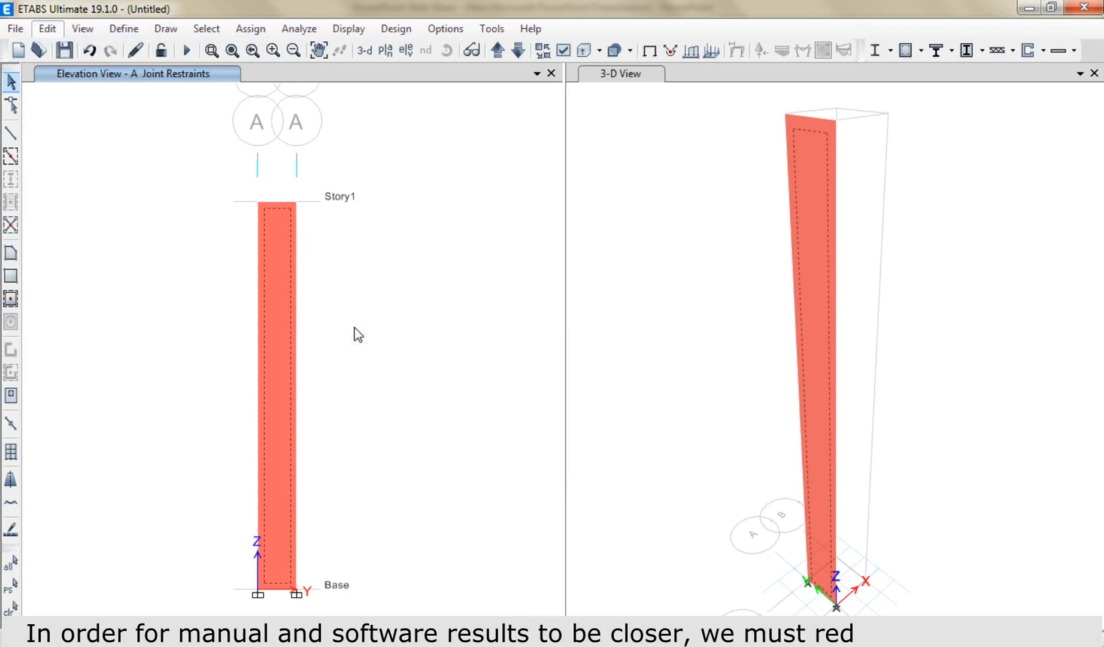
{"action": "left_click_drag", "start_coordinate": [573, 315], "coordinate": [559, 312]}
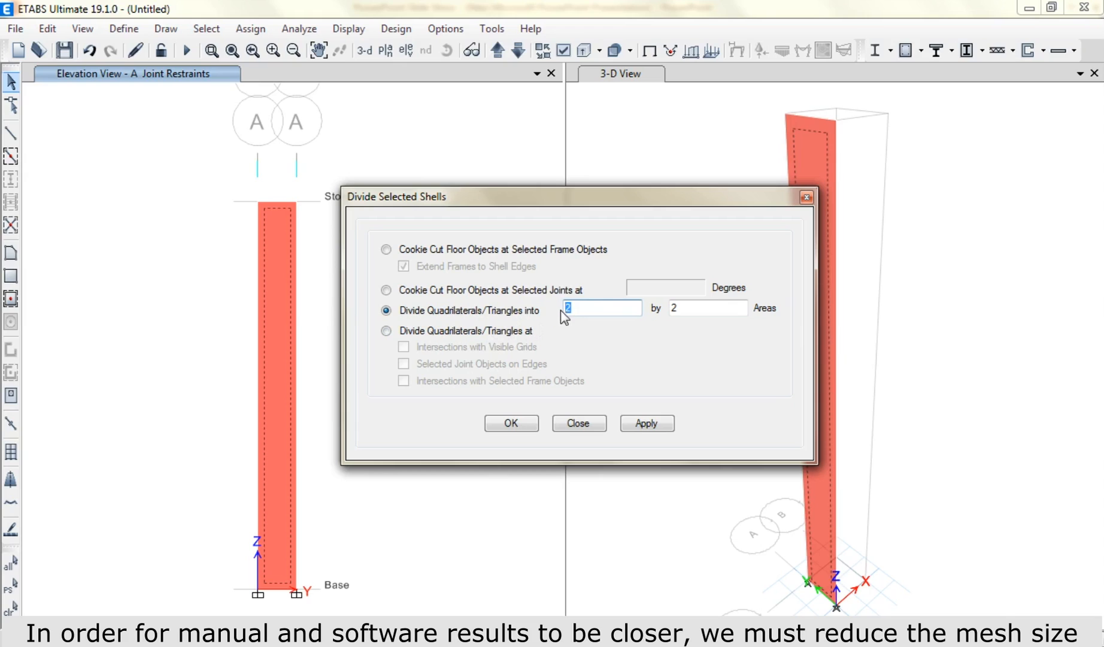
{"action": "double_click", "coordinate": [668, 313]}
- Calculate 1000 / 20 in Calculator to find the number of wall divisions, and close it
{"action": "type", "text": "1"}
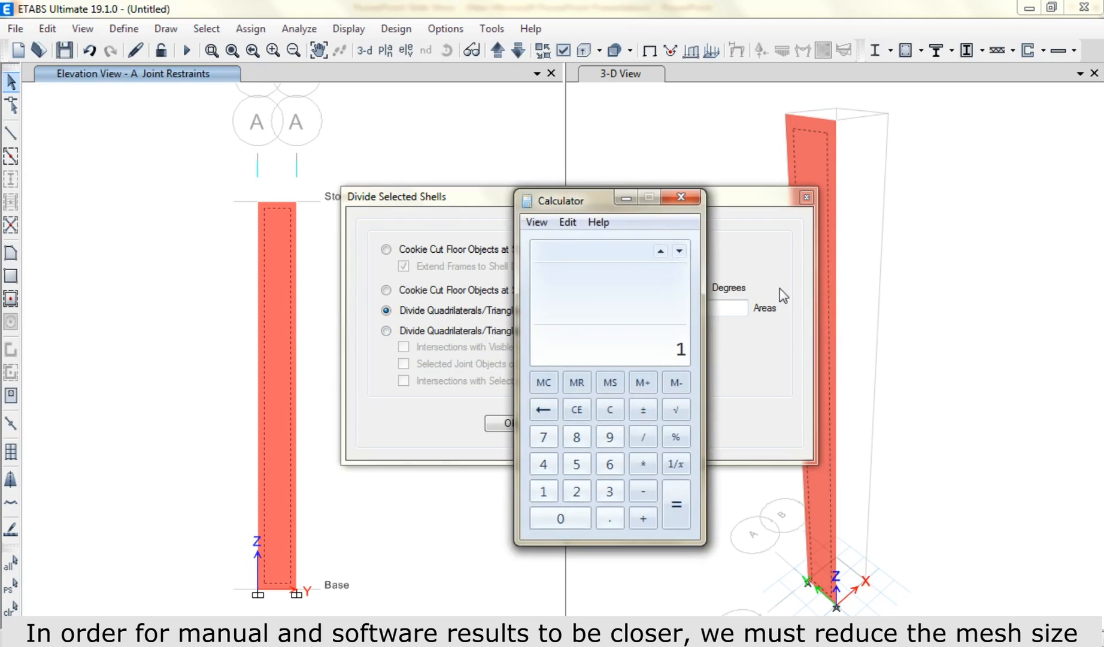
{"action": "type", "text": "000 / 20"}
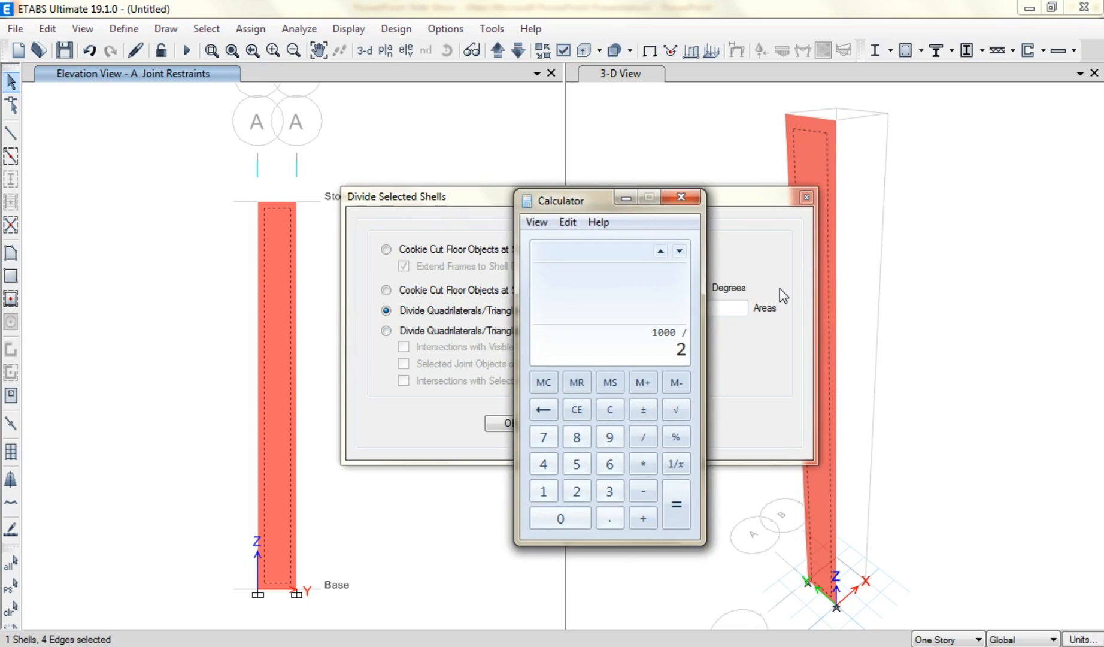
{"action": "key", "text": "Return"}
{"action": "left_click", "coordinate": [681, 198]}
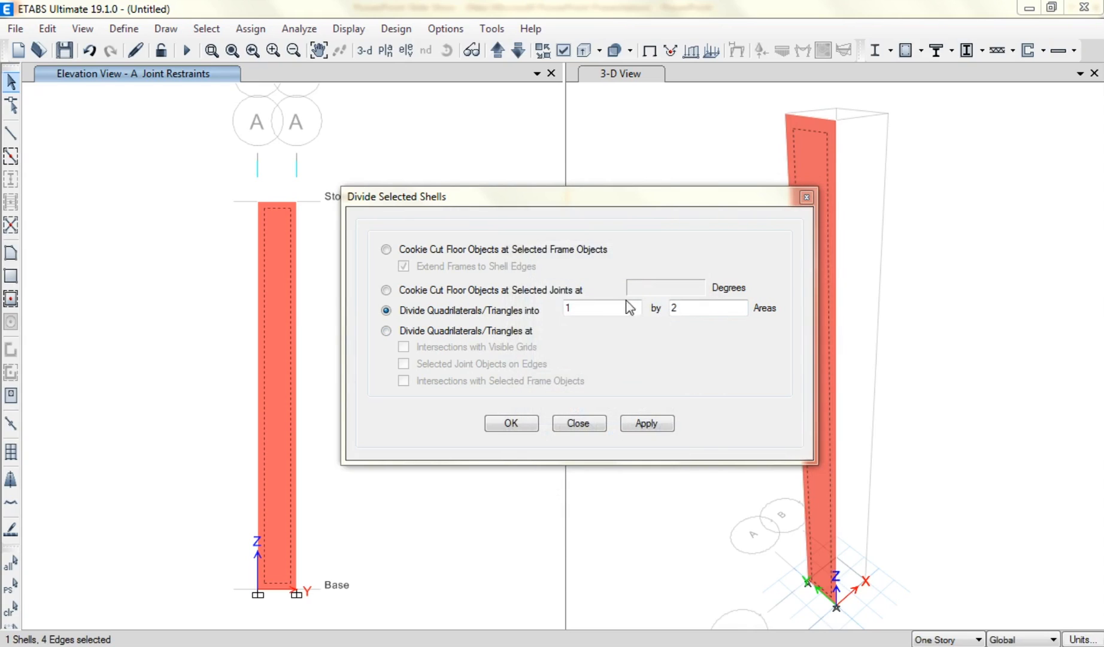
- Set the second division count to 50 and divide the wall into 1 by 50 areas
{"action": "double_click", "coordinate": [670, 308]}
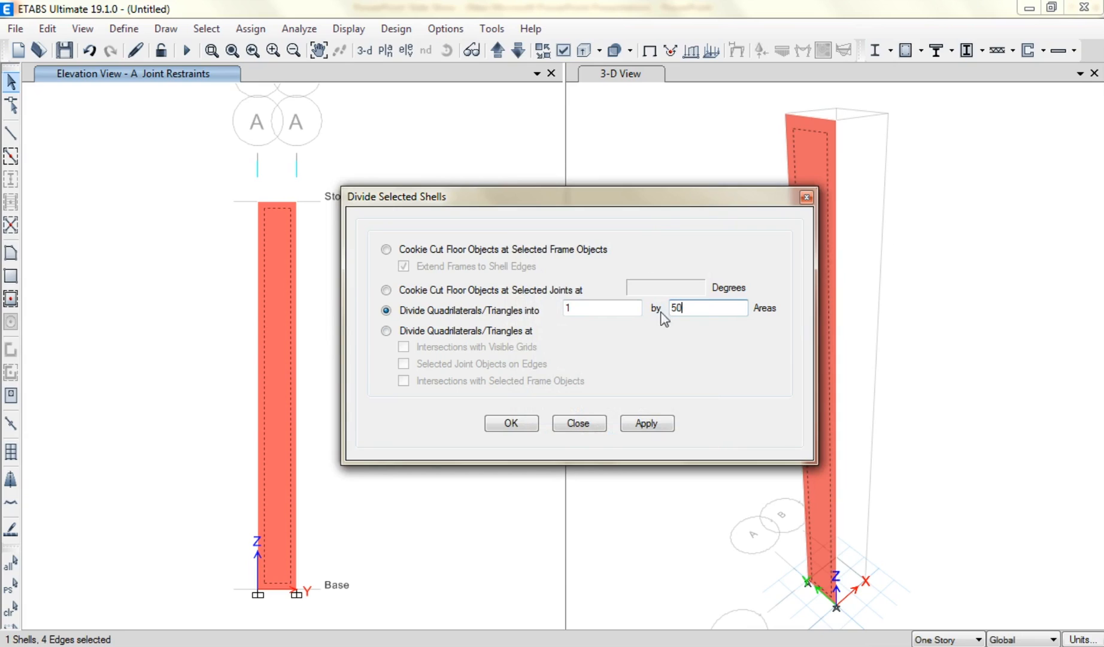
{"action": "left_click", "coordinate": [656, 423]}
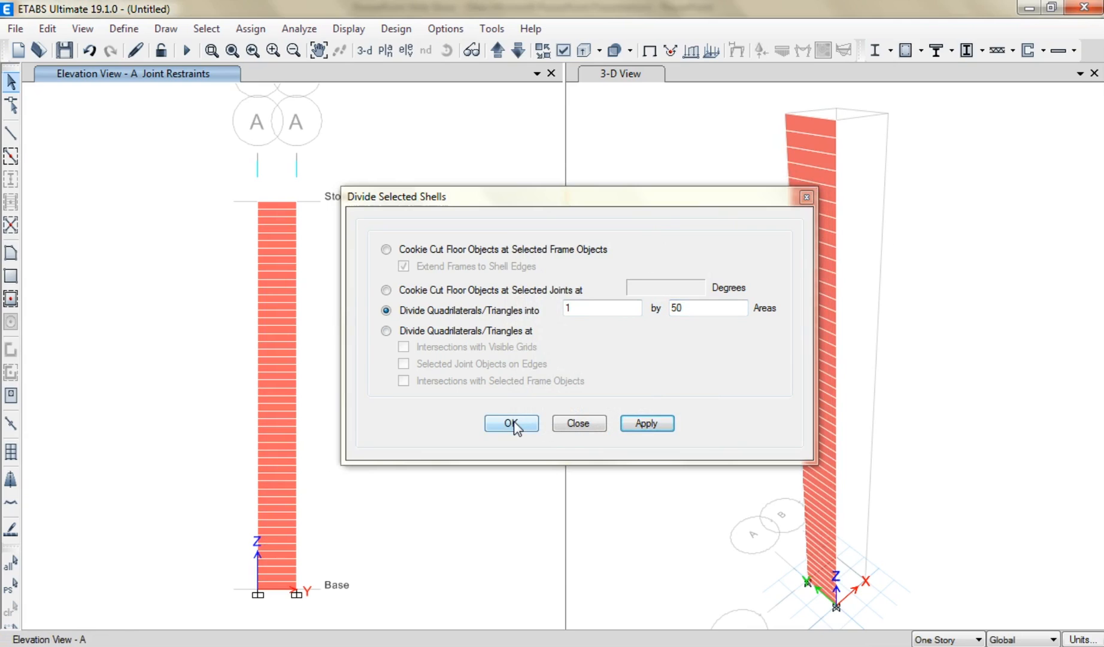
{"action": "left_click", "coordinate": [512, 423]}
- Assign pier label P1 to all the wall shells and clear the display of assignments
{"action": "left_click_drag", "start_coordinate": [223, 606], "coordinate": [406, 187]}
{"action": "left_click", "coordinate": [250, 28]}
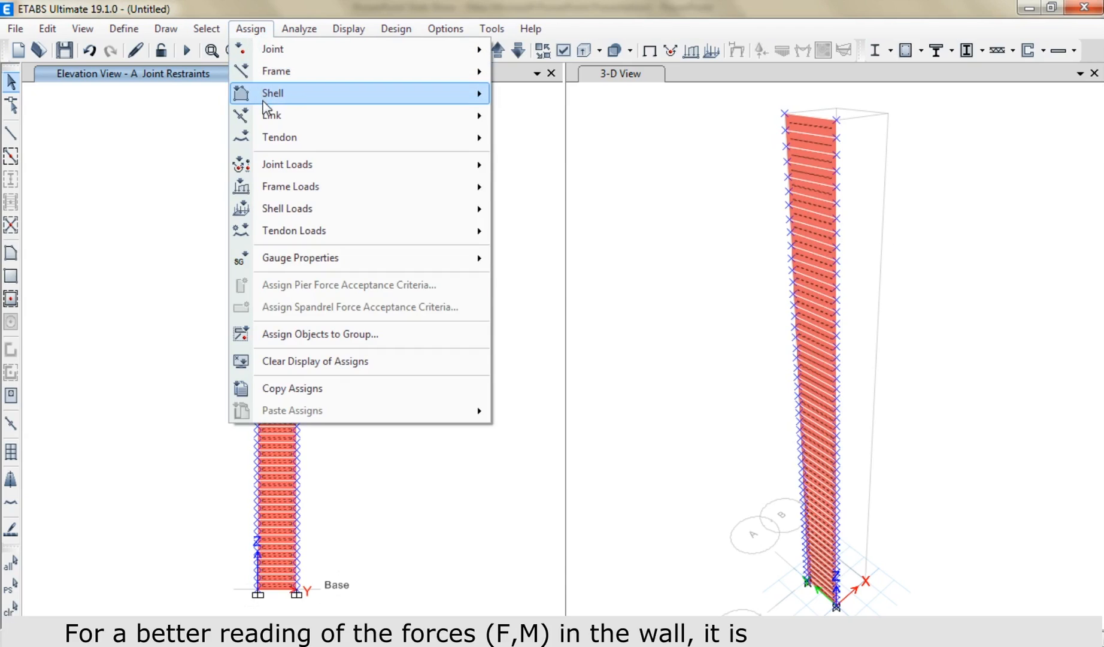
{"action": "mouse_move", "coordinate": [361, 98]}
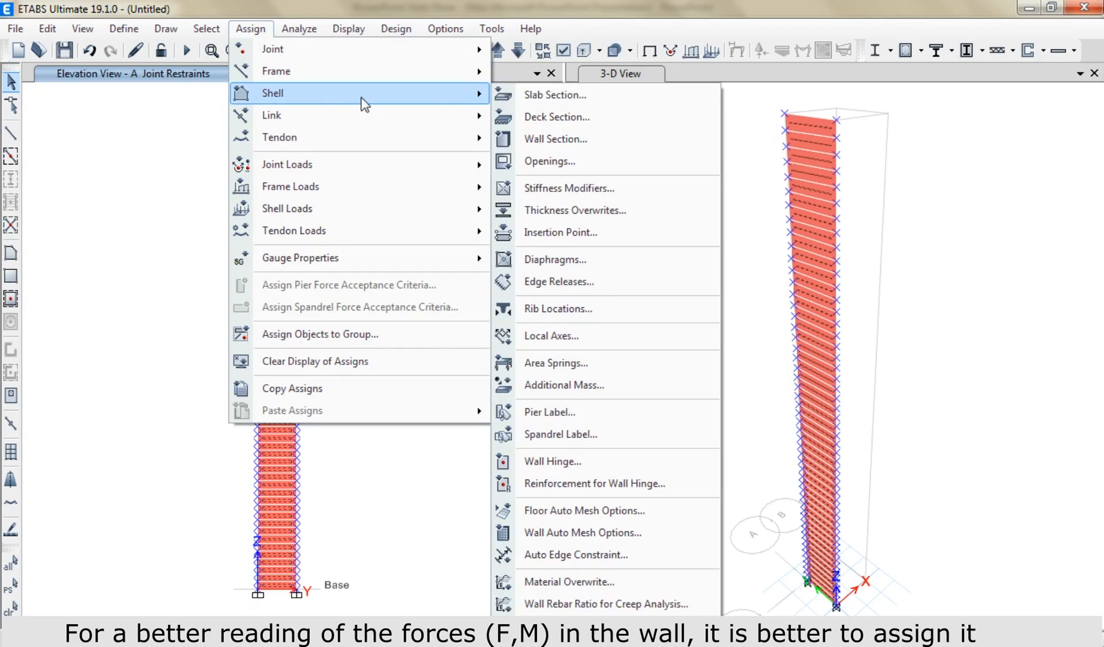
{"action": "left_click", "coordinate": [571, 413]}
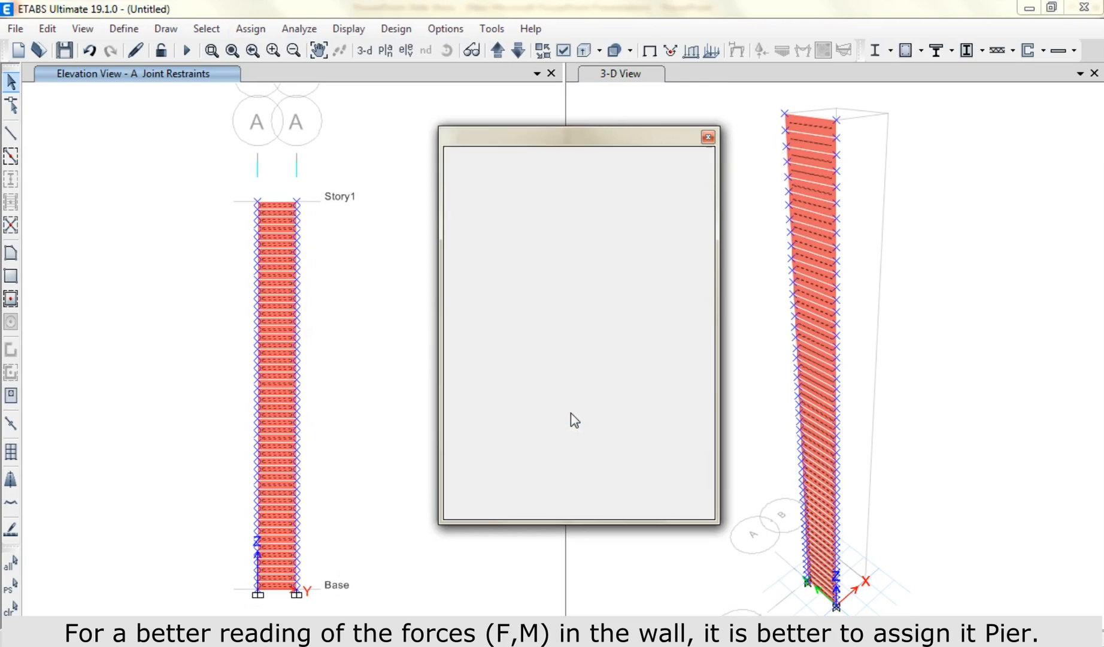
{"action": "left_click", "coordinate": [492, 200]}
{"action": "left_click", "coordinate": [644, 482]}
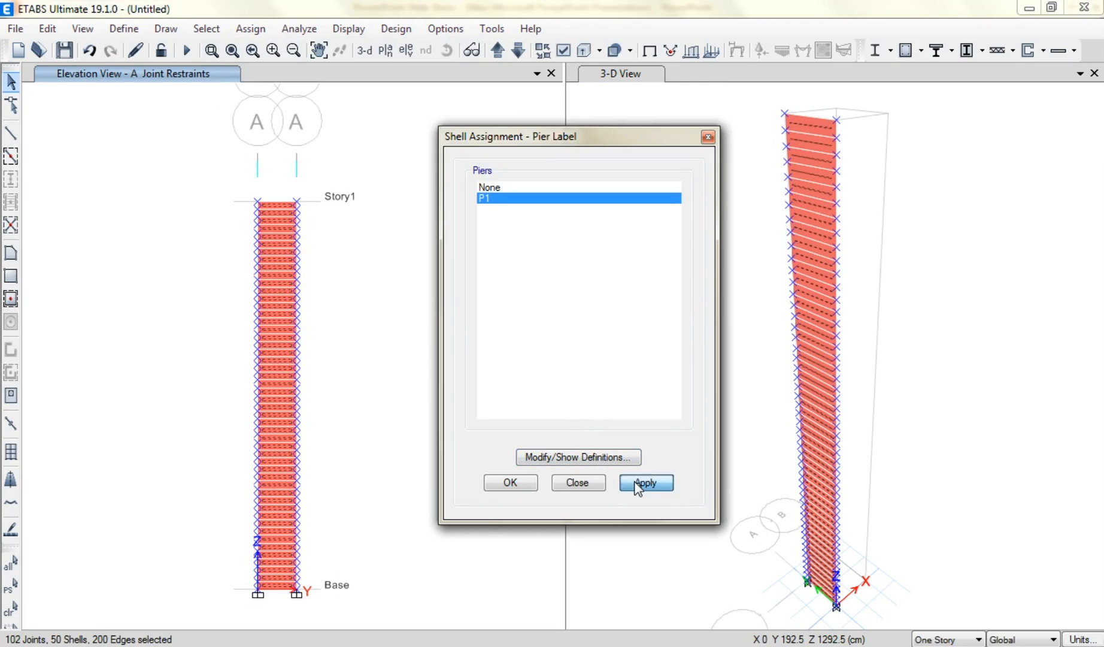
{"action": "left_click", "coordinate": [511, 483]}
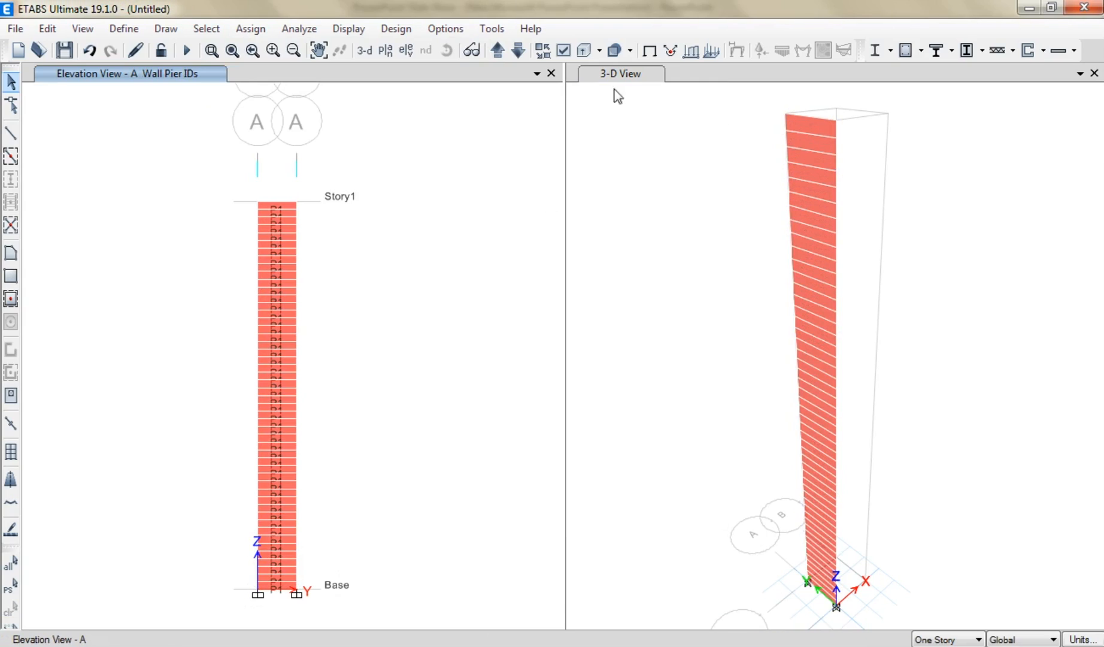
{"action": "left_click", "coordinate": [649, 49]}
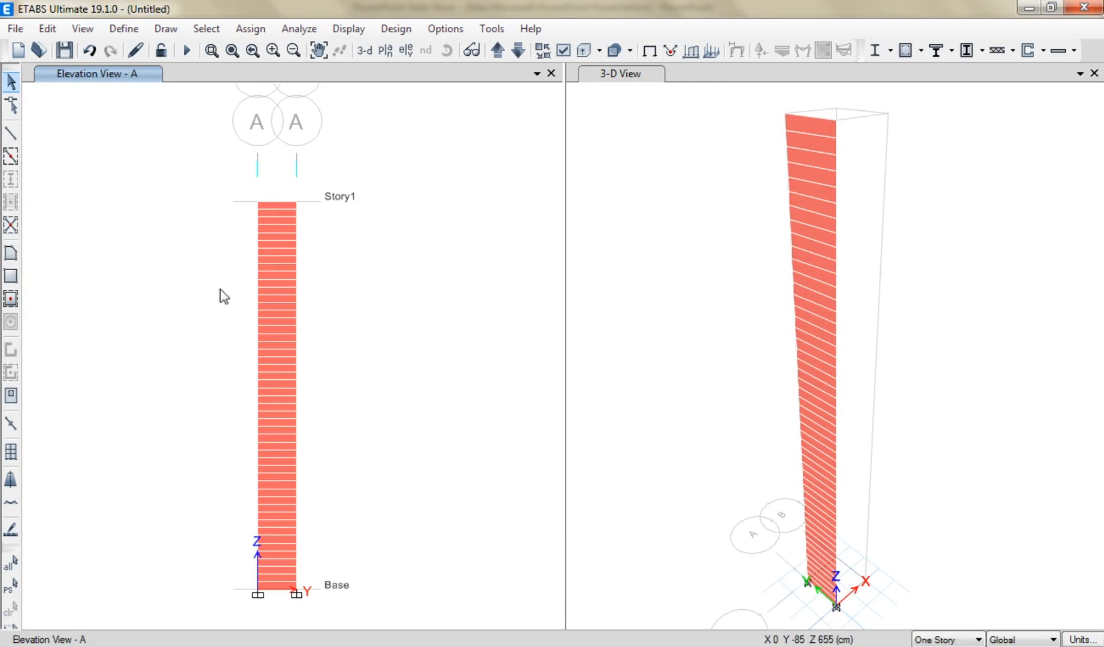
- Set the self weight multiplier of dead load pattern D to 0
{"action": "left_click", "coordinate": [126, 30]}
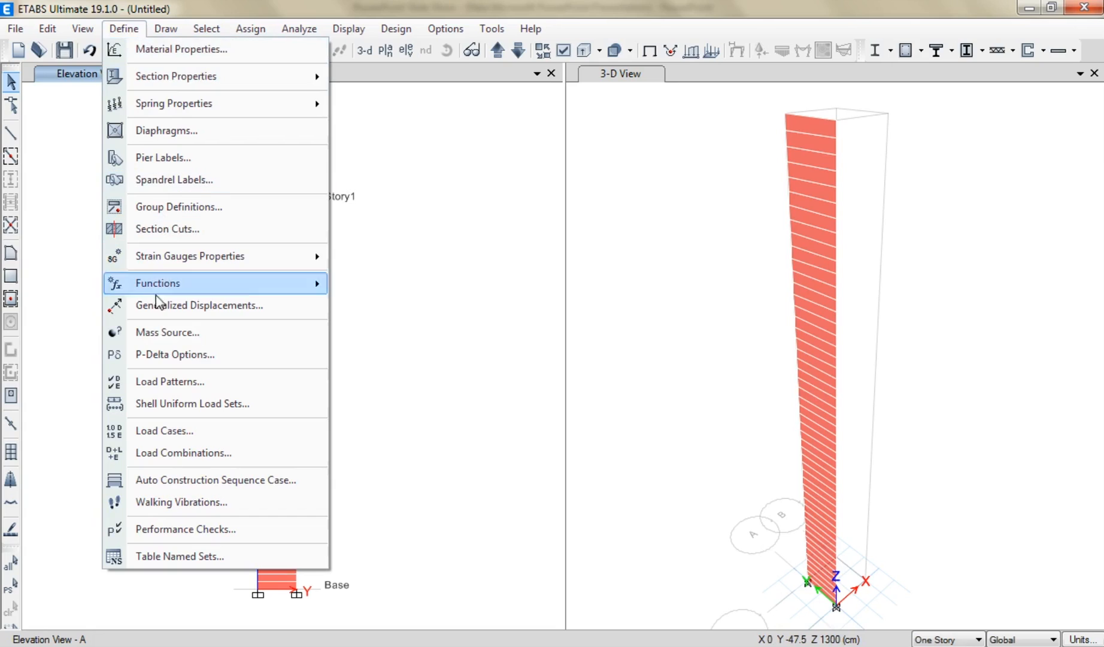
{"action": "left_click", "coordinate": [168, 381]}
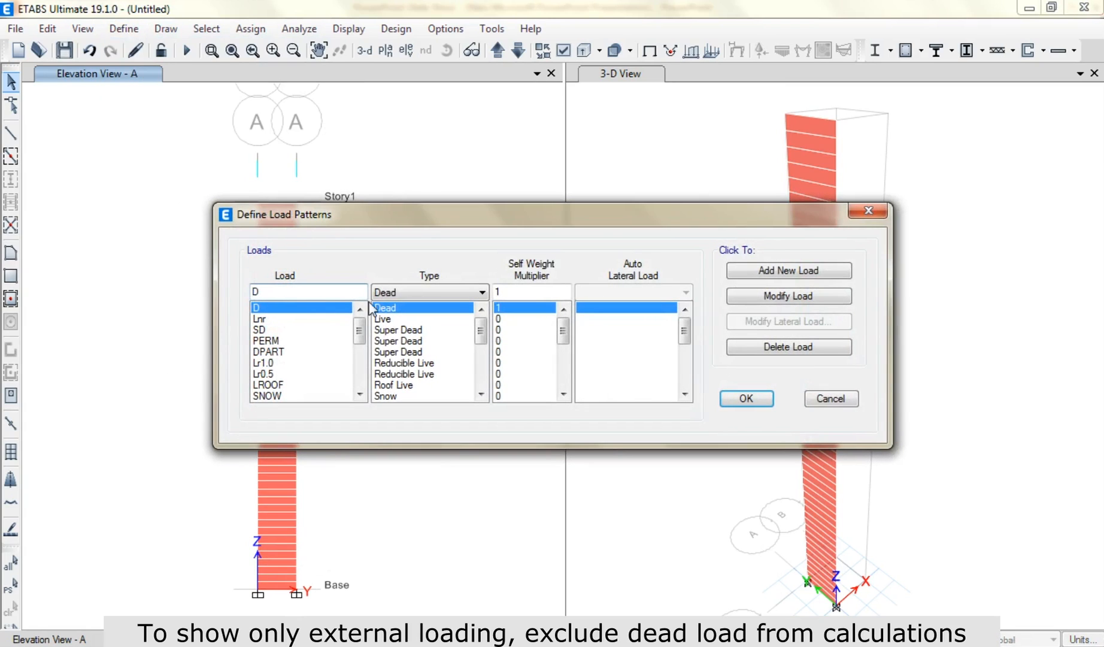
{"action": "left_click", "coordinate": [500, 290]}
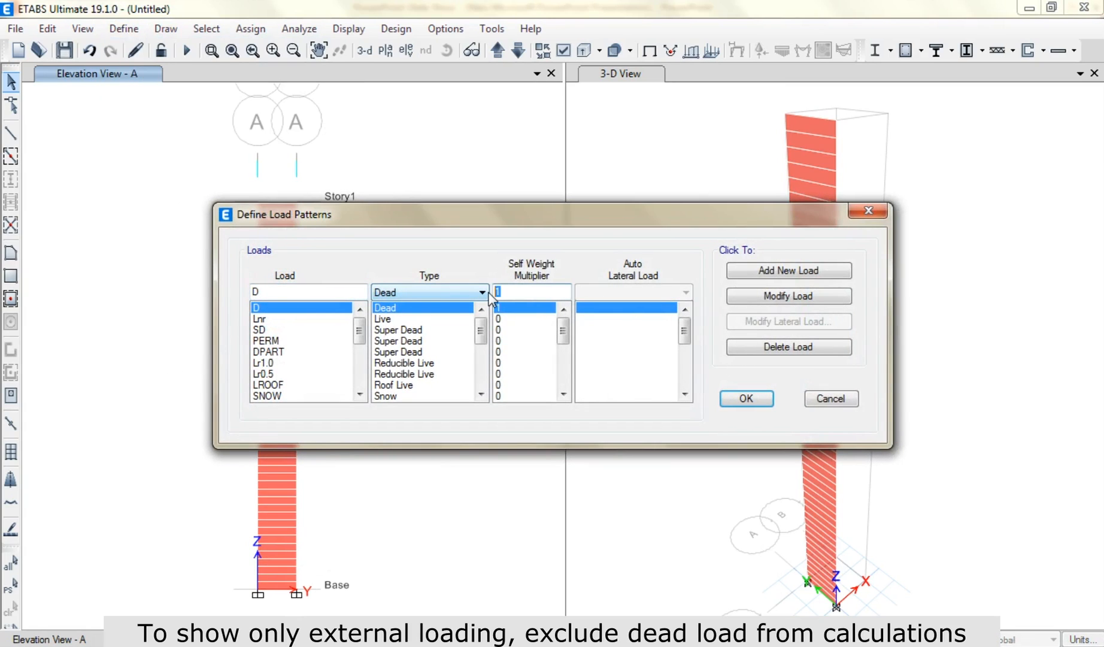
{"action": "left_click", "coordinate": [786, 296]}
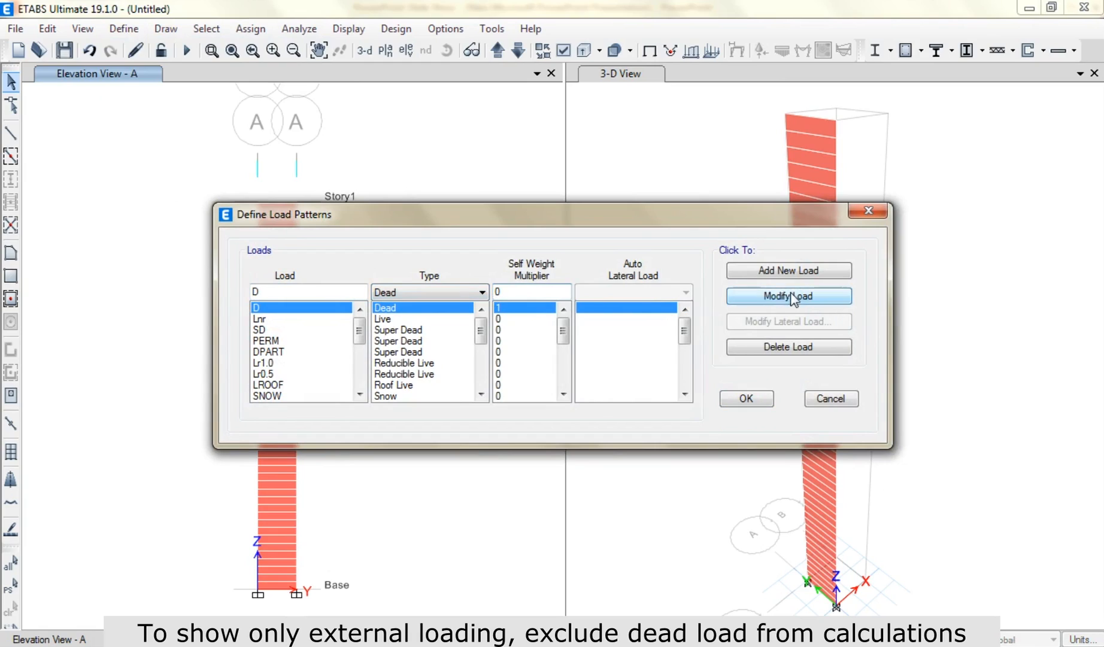
- Add a load pattern named Soil of type Other with self weight multiplier 0, and accept the load patterns
{"action": "left_click", "coordinate": [289, 295]}
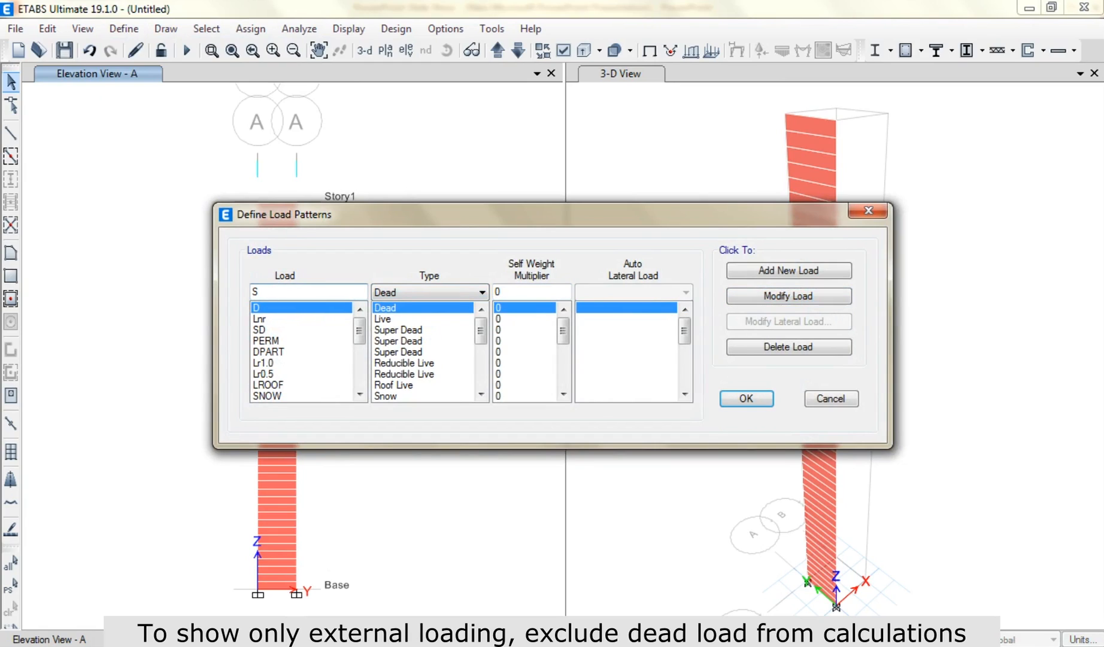
{"action": "left_click", "coordinate": [407, 292]}
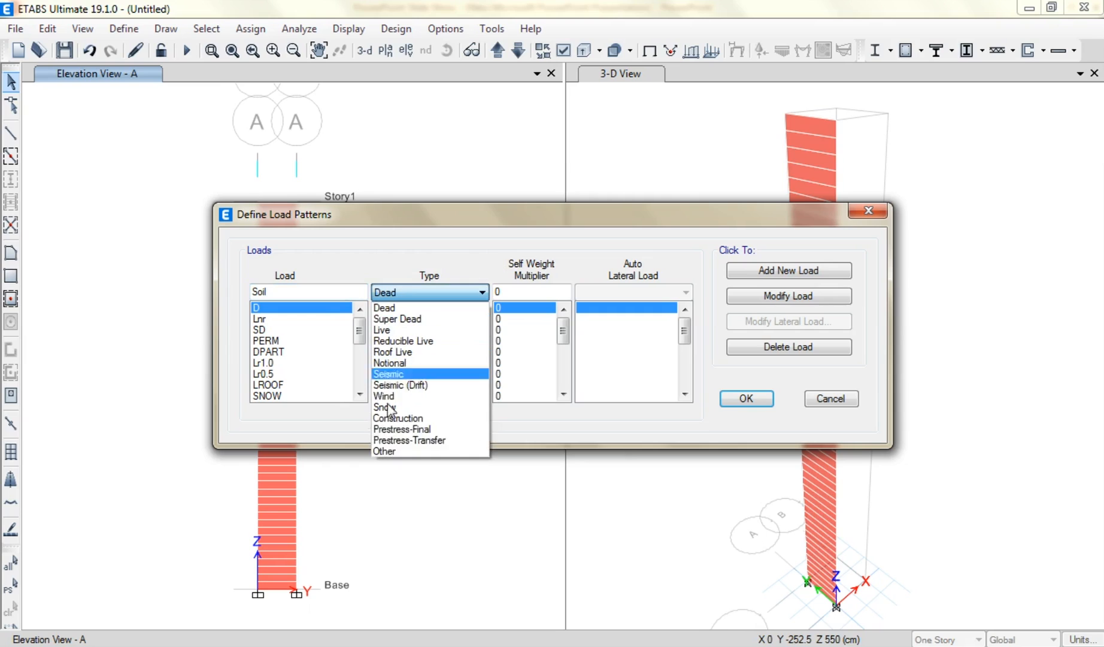
{"action": "left_click", "coordinate": [408, 449]}
{"action": "left_click", "coordinate": [774, 271]}
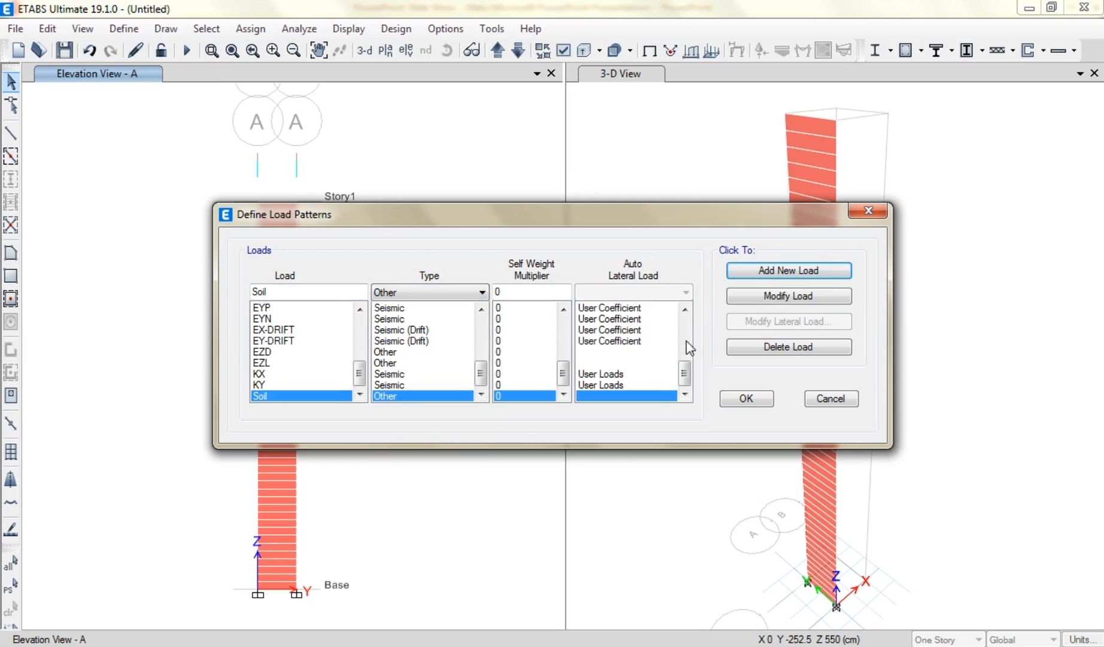
{"action": "left_click", "coordinate": [743, 399]}
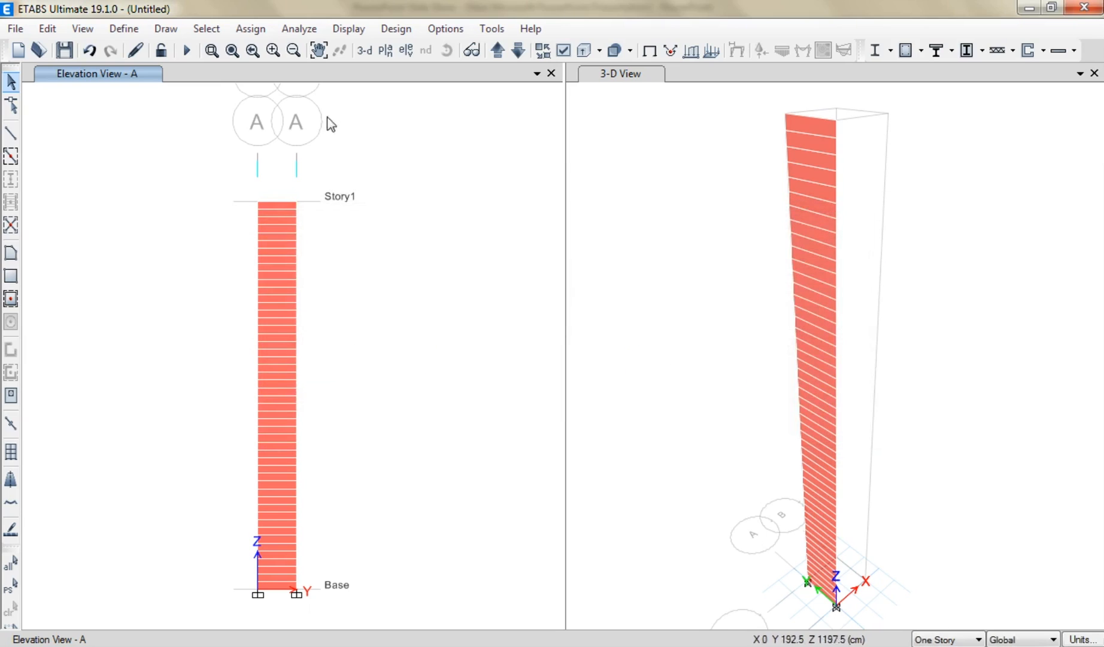
- Set all load cases to Do Not Run except Soil, and accept the run settings
{"action": "left_click", "coordinate": [295, 30]}
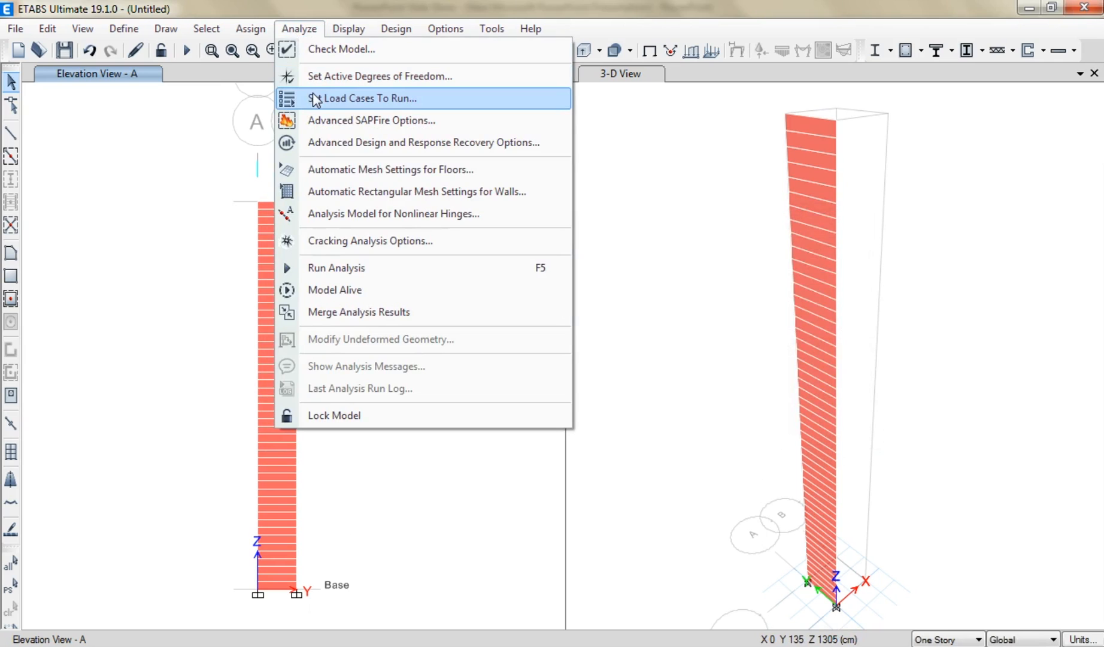
{"action": "left_click", "coordinate": [355, 99]}
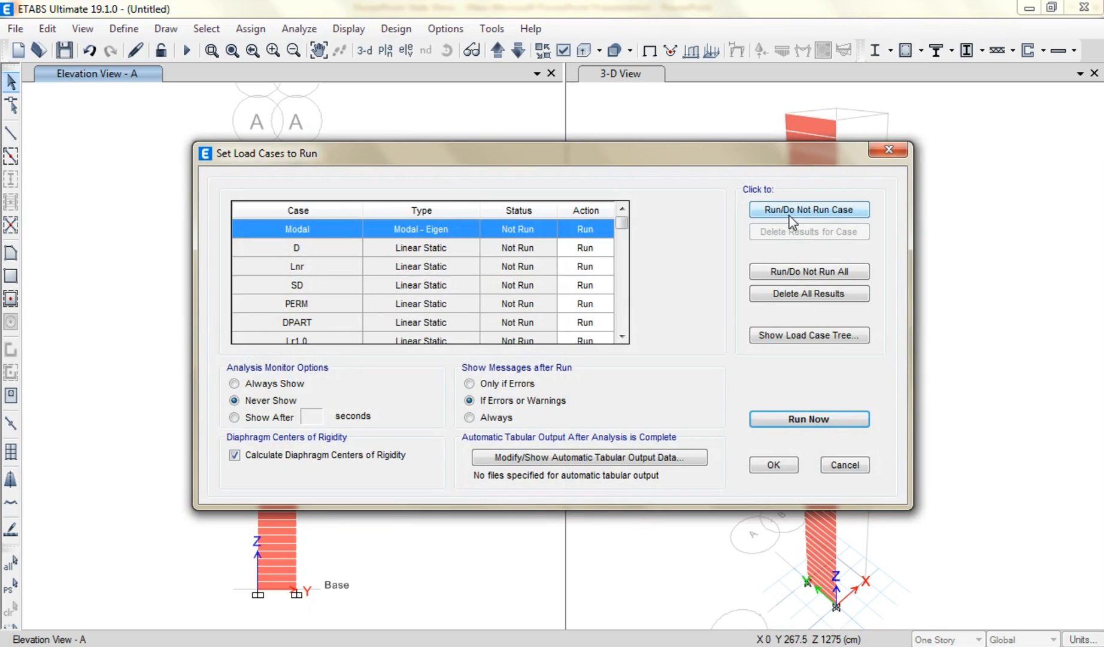
{"action": "left_click", "coordinate": [802, 272]}
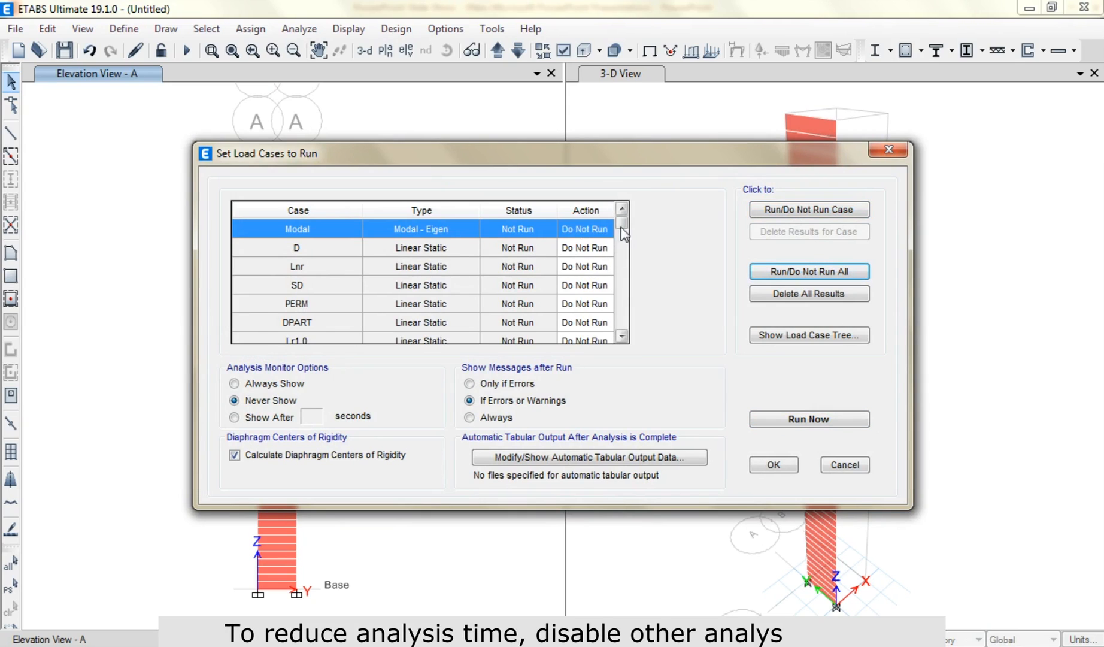
{"action": "left_click_drag", "start_coordinate": [624, 235], "coordinate": [437, 345]}
{"action": "left_click", "coordinate": [306, 323]}
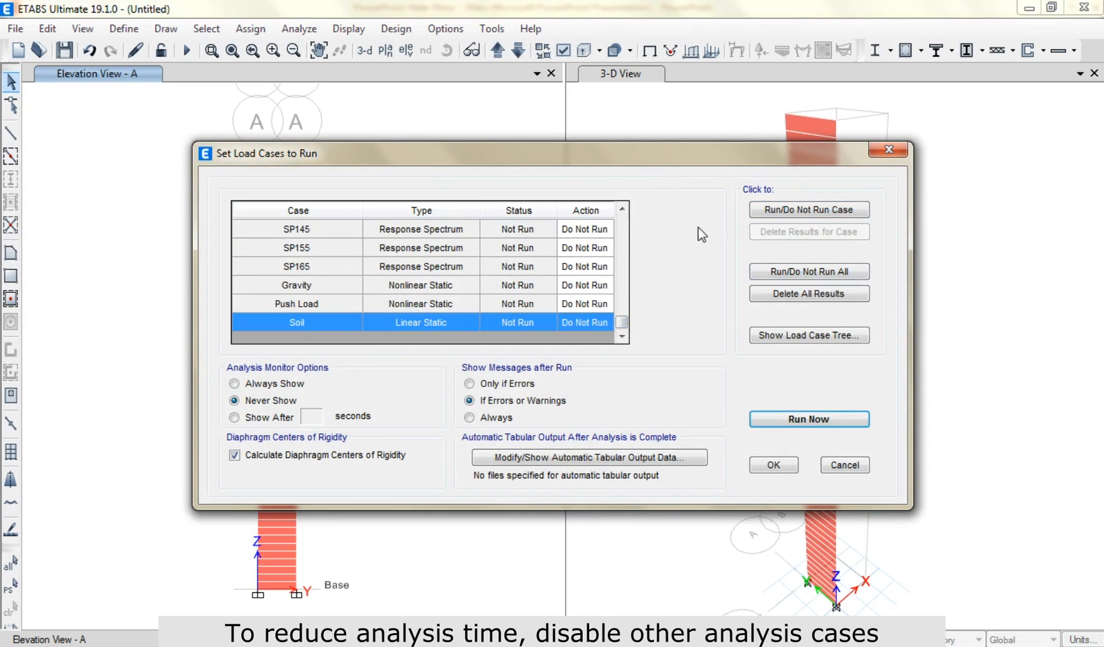
{"action": "left_click", "coordinate": [776, 211]}
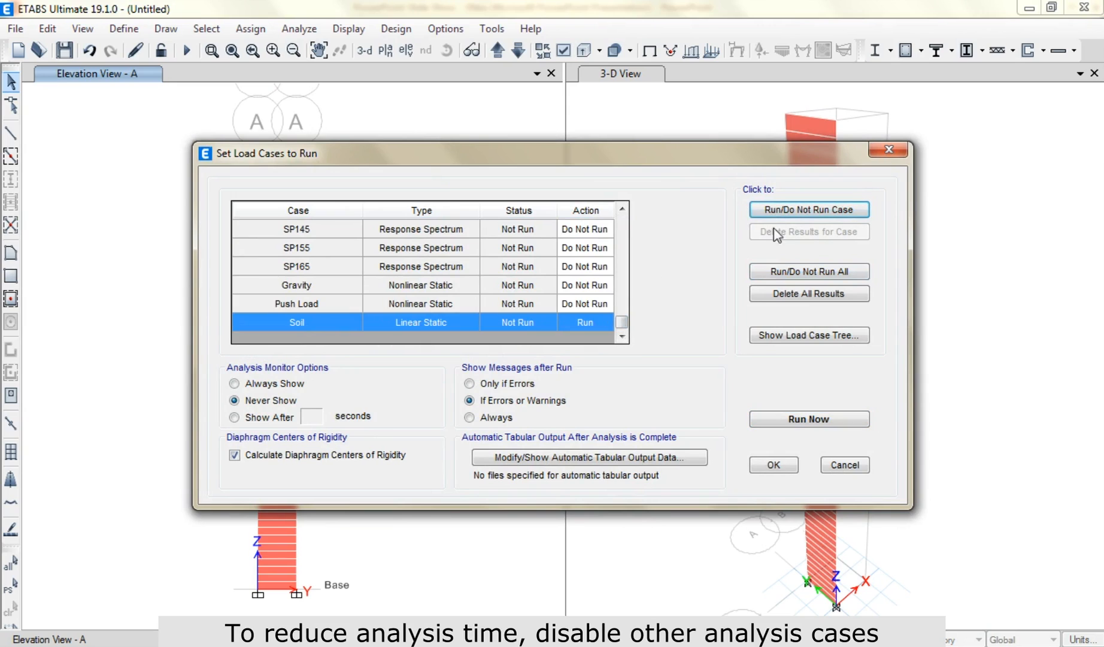
{"action": "left_click", "coordinate": [773, 465]}
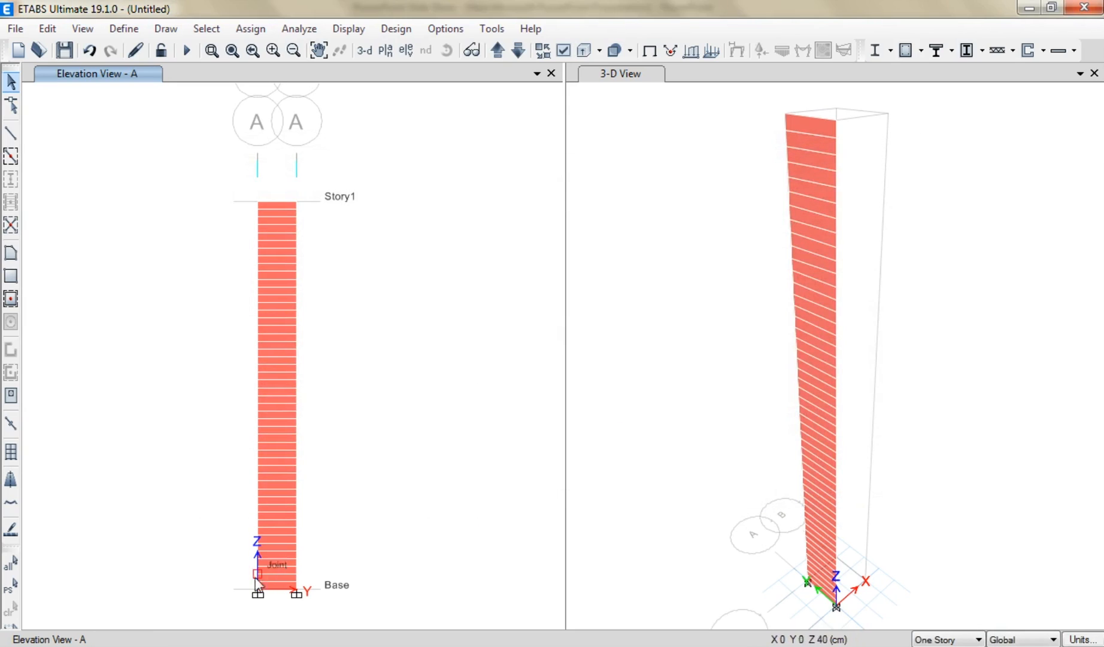
- Select the whole meshed wall and start a non-uniform shell load assignment for load pattern Soil
{"action": "left_click_drag", "start_coordinate": [234, 601], "coordinate": [363, 189]}
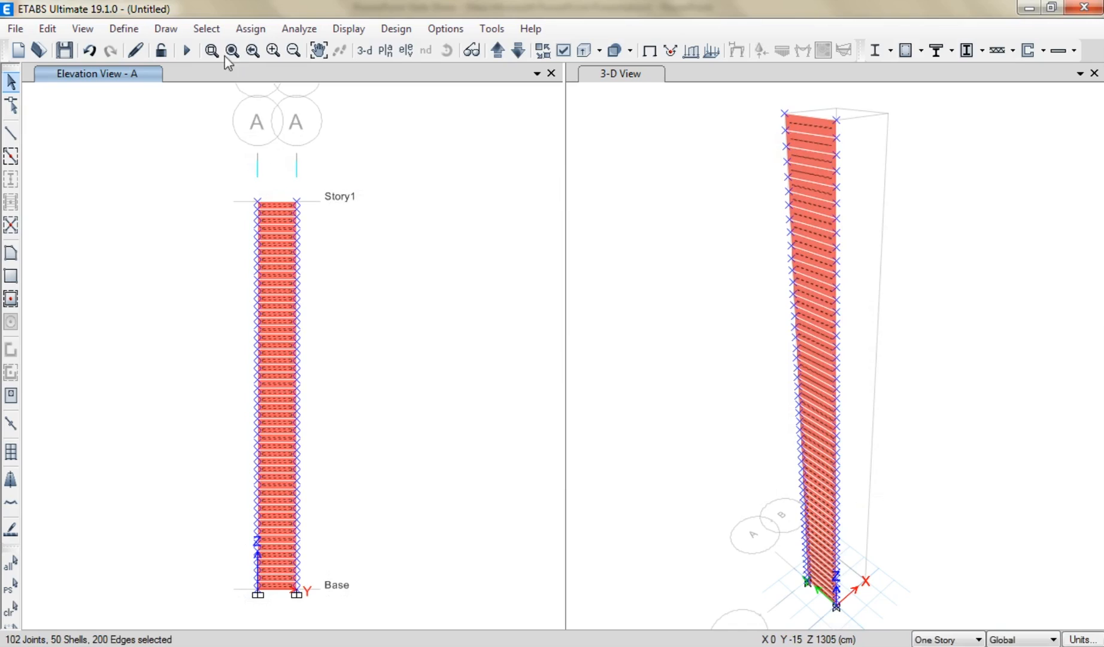
{"action": "left_click", "coordinate": [251, 28]}
{"action": "mouse_move", "coordinate": [368, 213]}
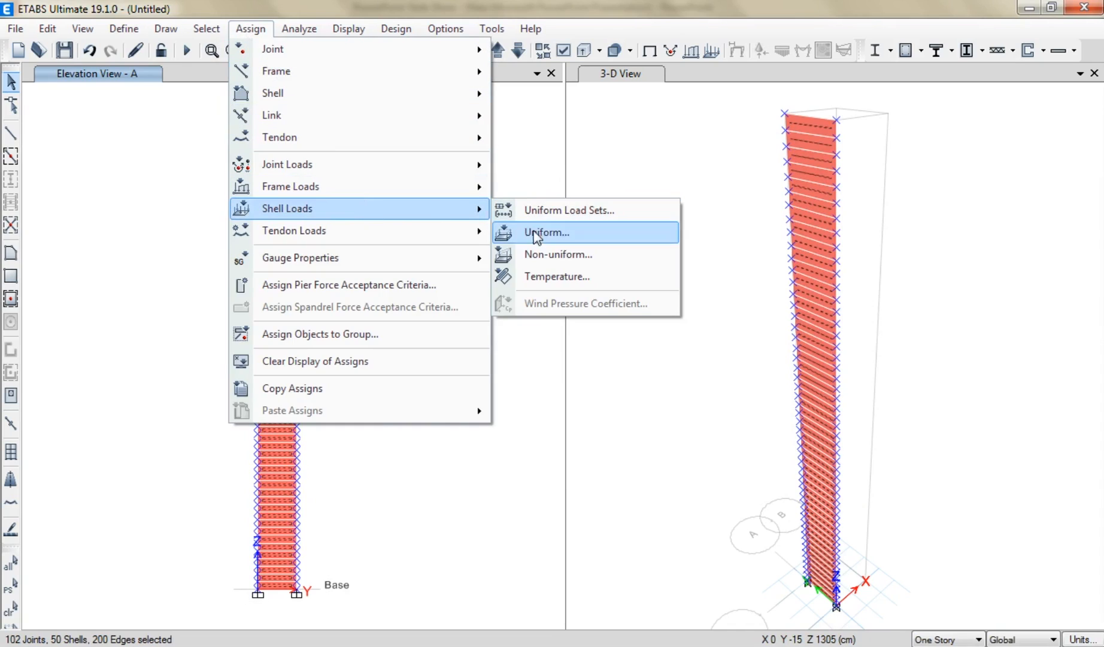
{"action": "left_click", "coordinate": [612, 256]}
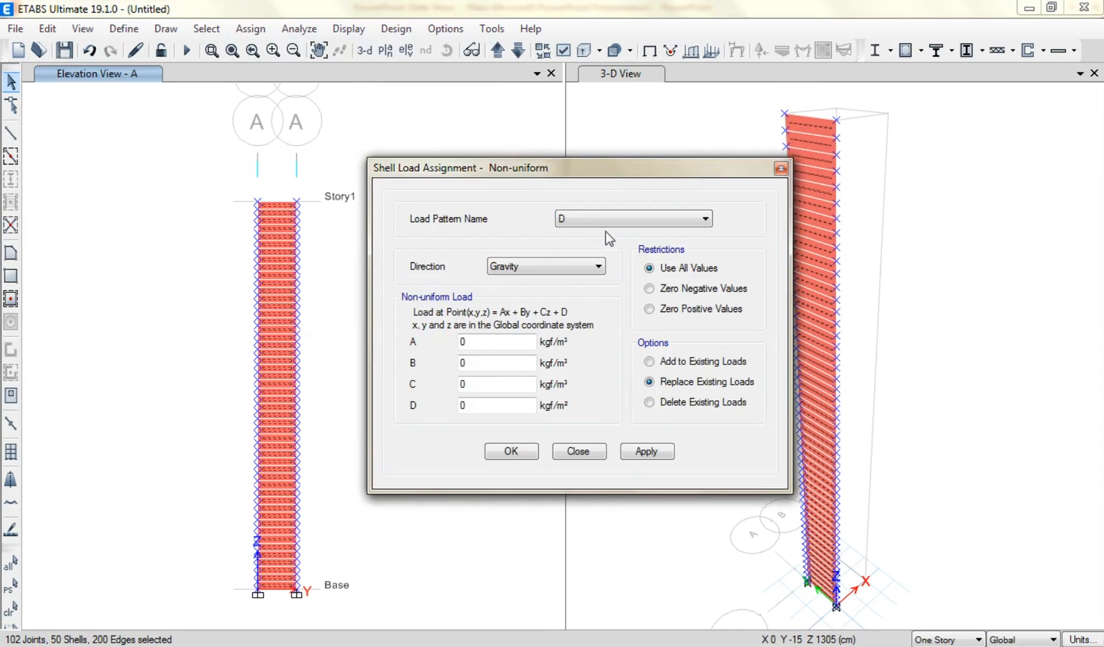
{"action": "left_click", "coordinate": [604, 223]}
{"action": "left_click", "coordinate": [573, 474]}
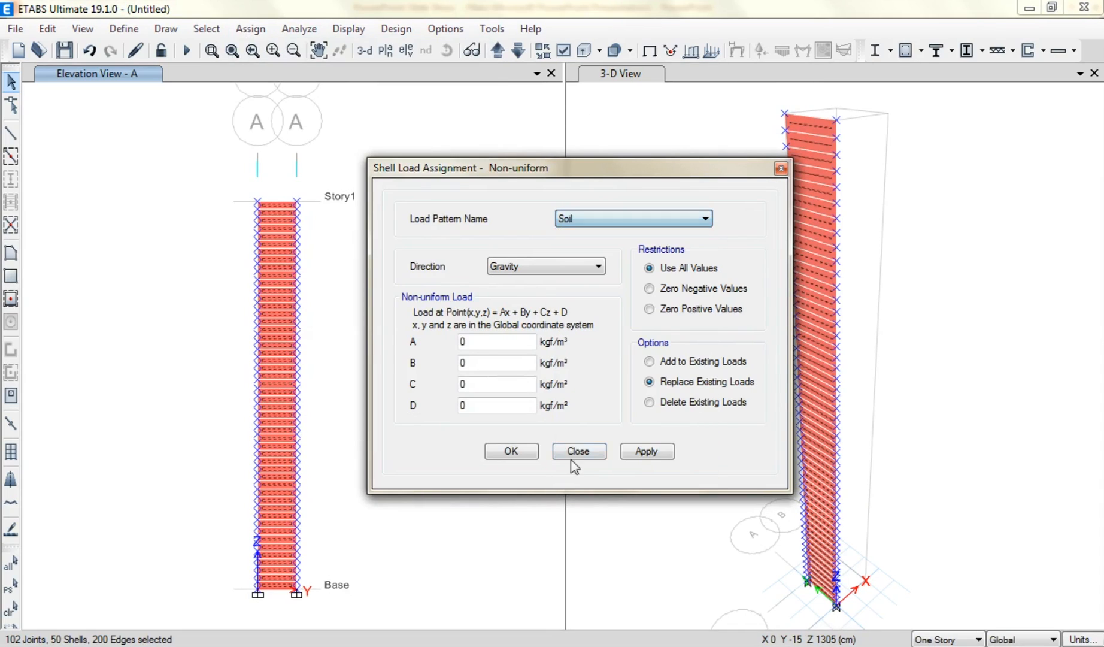
{"action": "left_click", "coordinate": [537, 277]}
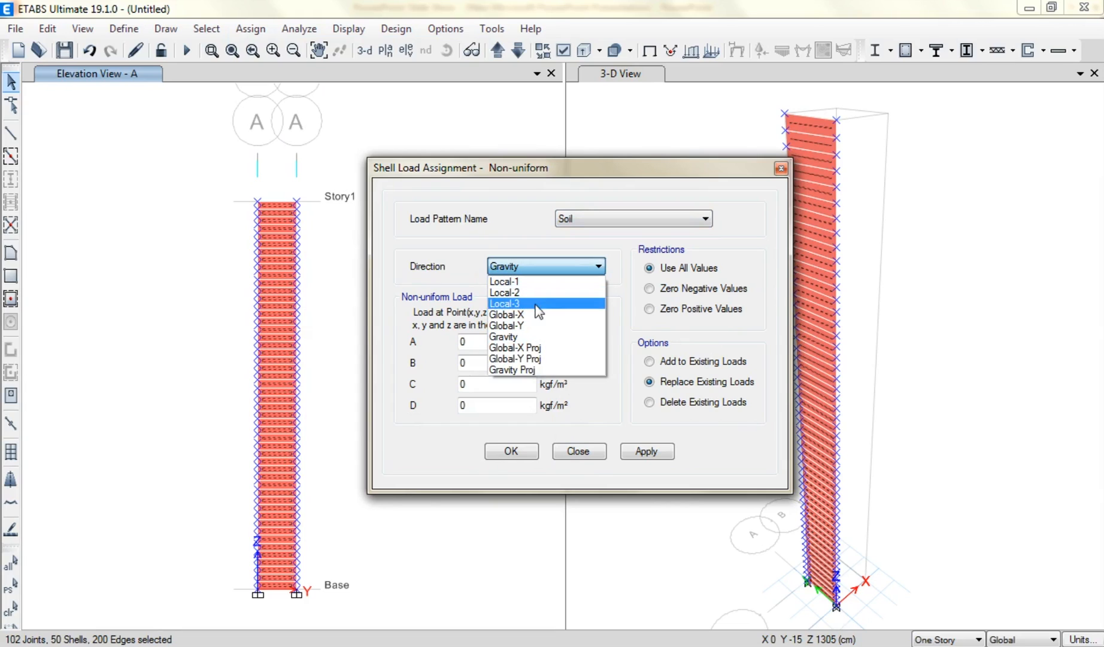
{"action": "left_click", "coordinate": [617, 346]}
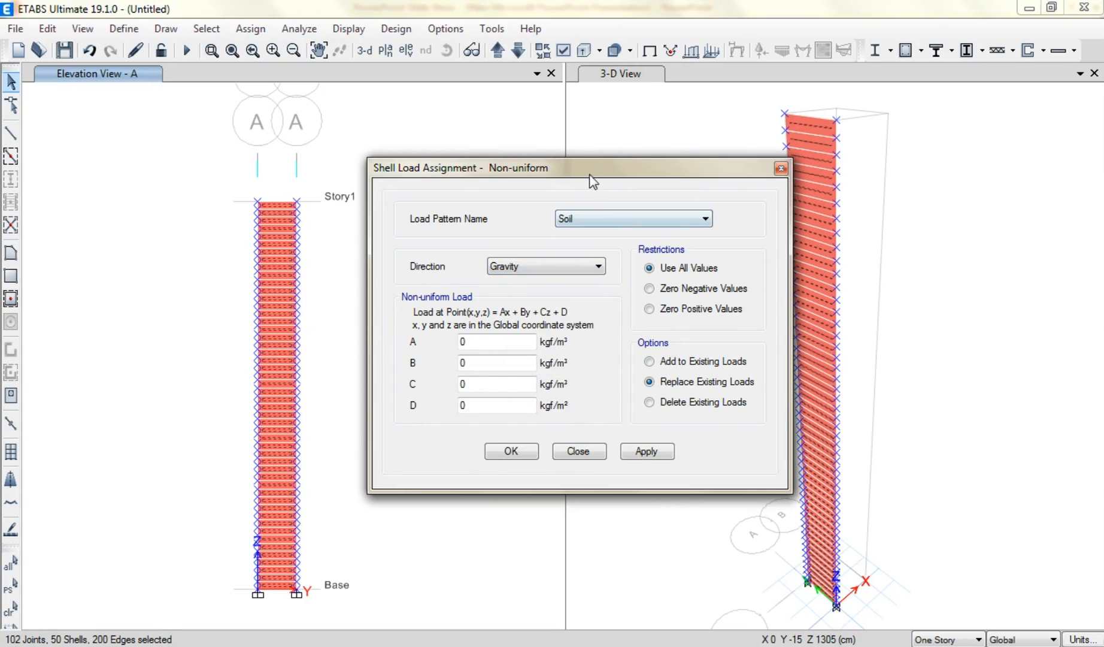
- Show the shell local axes in the 3-D view and examine their directions near the wall base
{"action": "left_click_drag", "start_coordinate": [590, 174], "coordinate": [440, 151]}
{"action": "left_click", "coordinate": [818, 596]}
{"action": "middle_click_drag", "start_coordinate": [857, 626], "coordinate": [824, 473]}
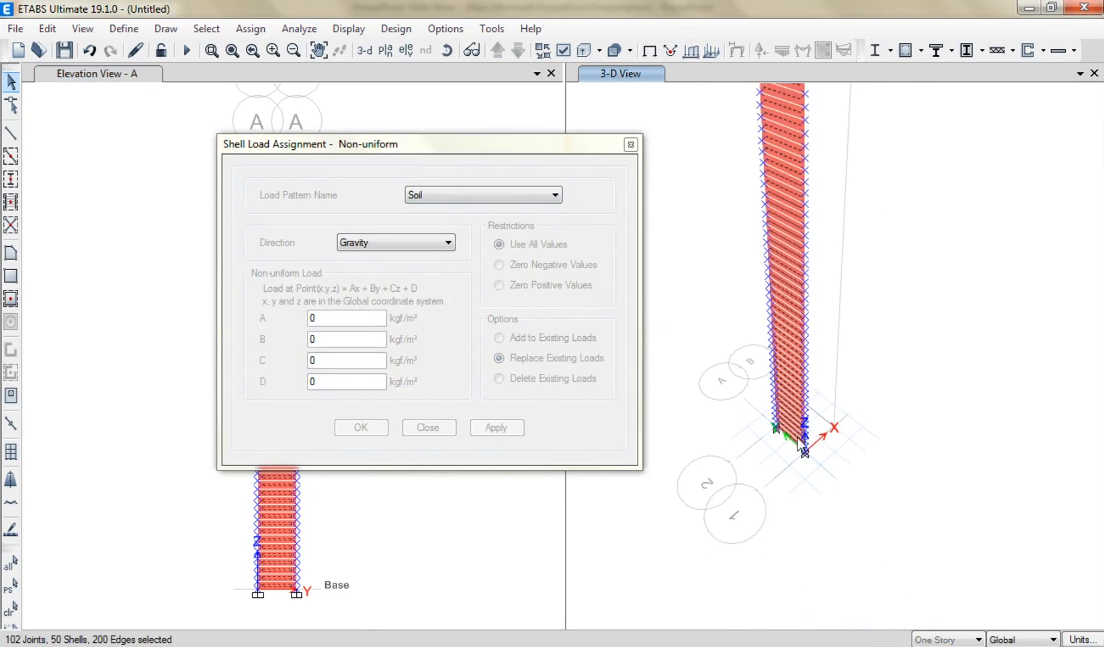
{"action": "scroll", "coordinate": [804, 451], "scroll_direction": "up", "scroll_amount": 3}
{"action": "scroll", "coordinate": [805, 450], "scroll_direction": "down", "scroll_amount": 1}
{"action": "left_click", "coordinate": [610, 153]}
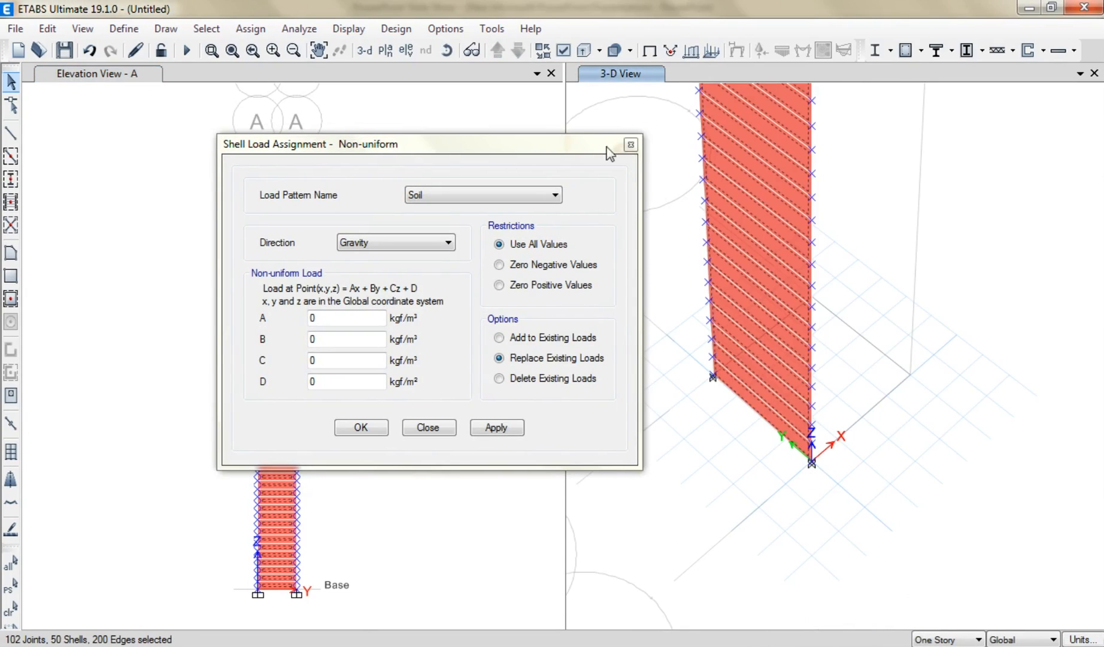
{"action": "left_click", "coordinate": [563, 50]}
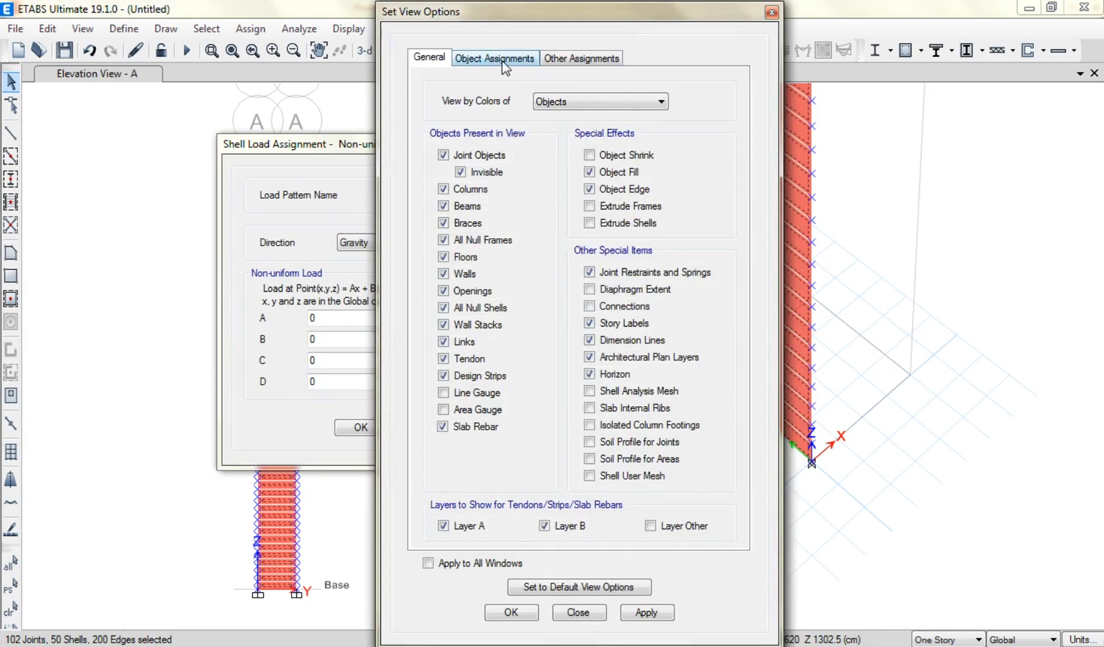
{"action": "left_click", "coordinate": [502, 60]}
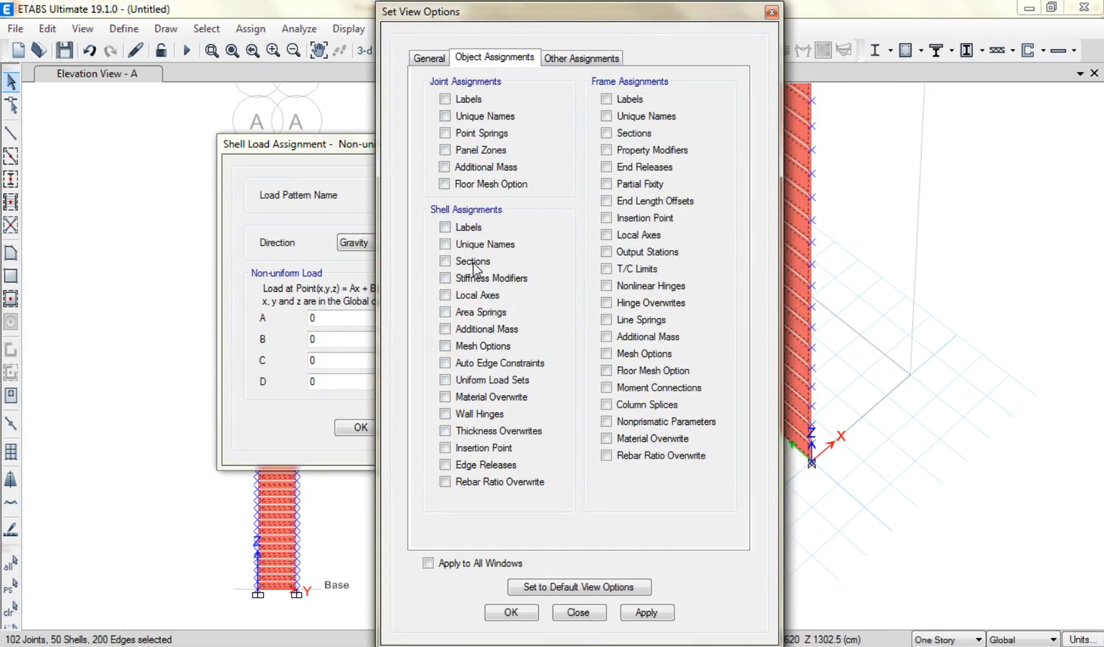
{"action": "left_click", "coordinate": [463, 295]}
{"action": "left_click", "coordinate": [645, 612]}
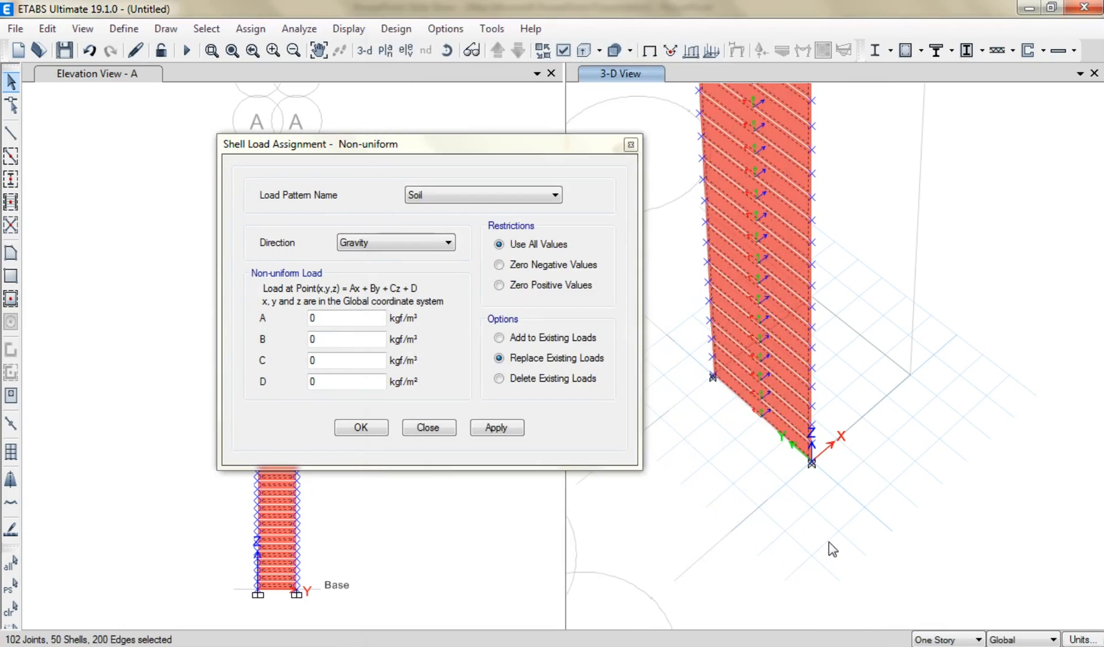
{"action": "scroll", "coordinate": [761, 407], "scroll_direction": "up", "scroll_amount": 6}
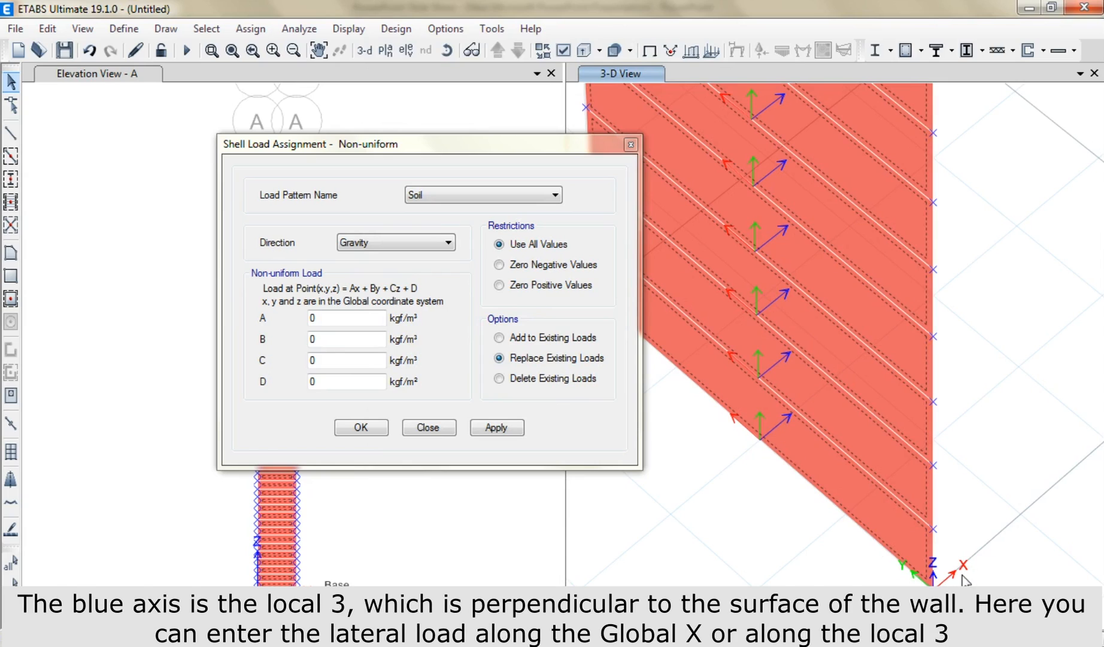
- Set the non-uniform load direction to Local-3, trying Global-X as the alternative
{"action": "left_click", "coordinate": [376, 240]}
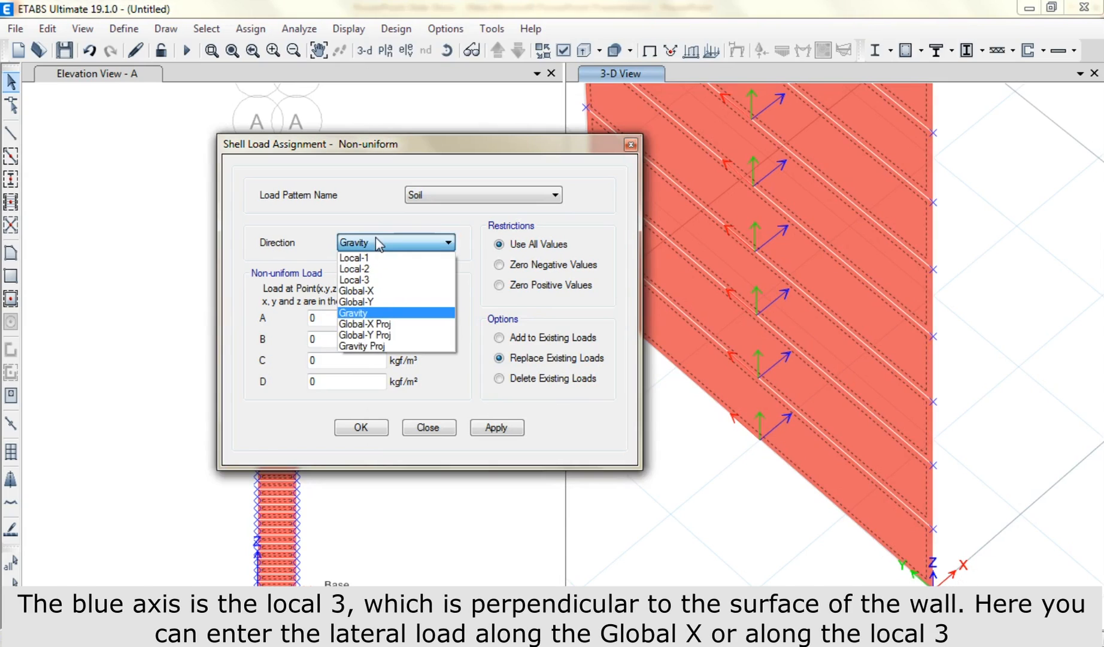
{"action": "left_click", "coordinate": [378, 281]}
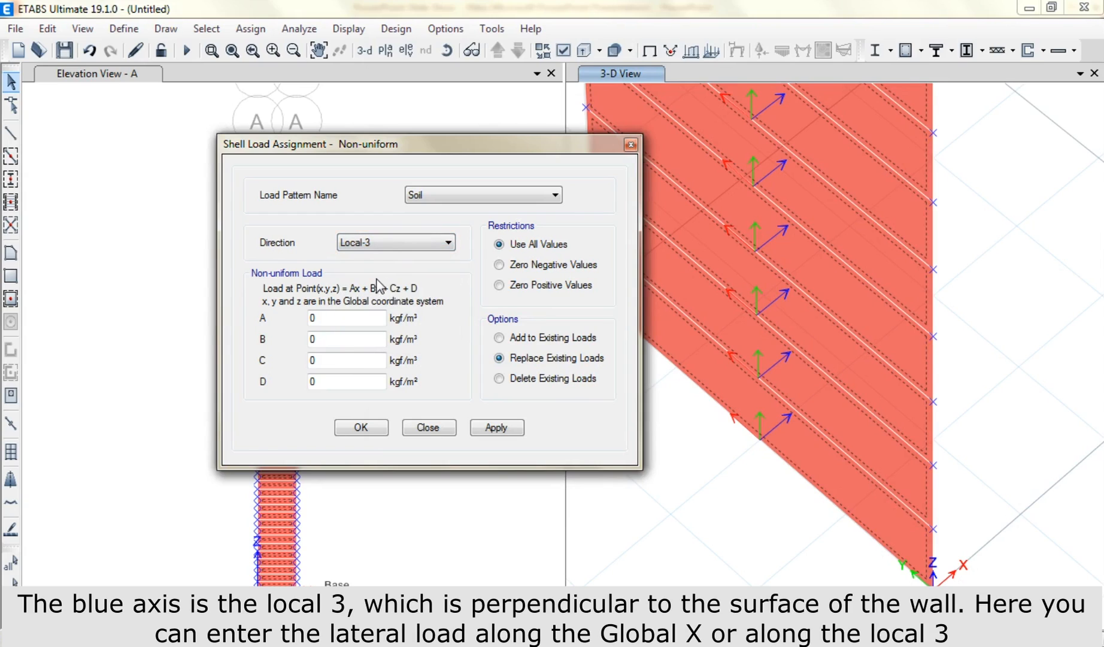
{"action": "left_click", "coordinate": [385, 247]}
{"action": "left_click", "coordinate": [390, 286]}
{"action": "left_click", "coordinate": [390, 246]}
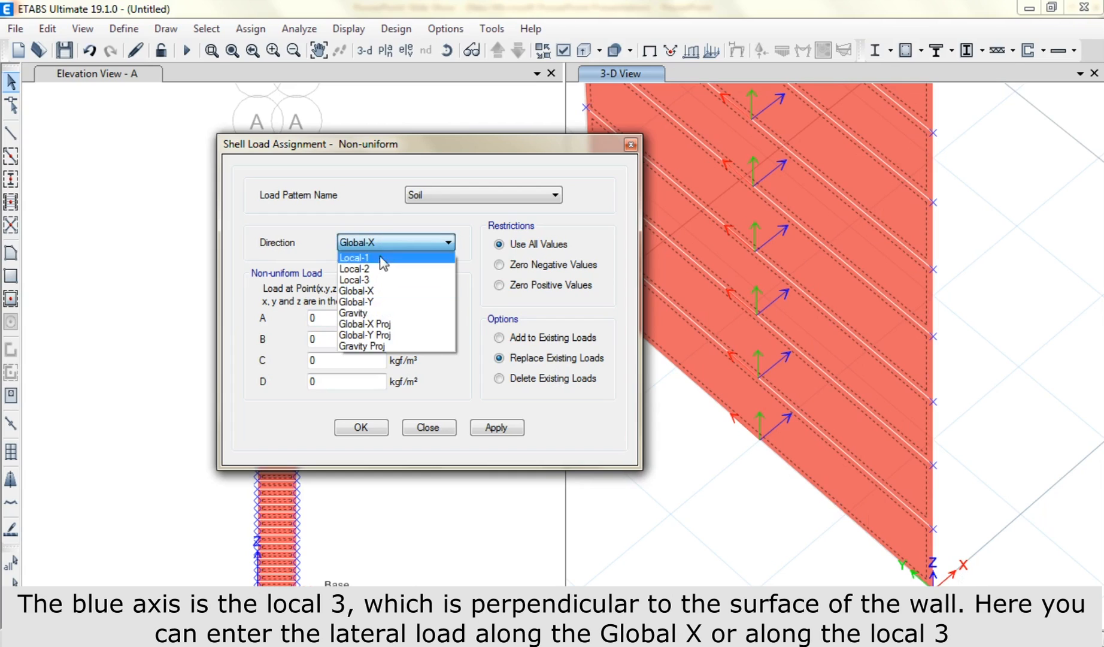
{"action": "left_click", "coordinate": [380, 280]}
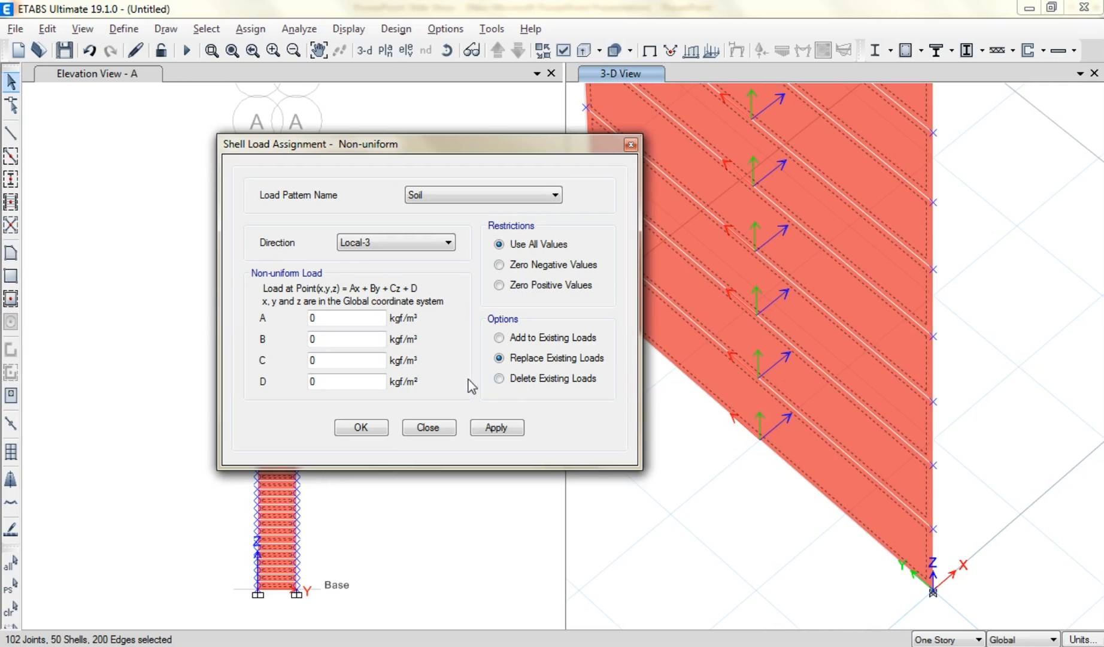
- Set load coefficient C to -2000 kgf/m³ and D to 20000 kgf/m², checking them against the Case 1 formulas in the PowerPoint slide
{"action": "left_click_drag", "start_coordinate": [329, 362], "coordinate": [273, 358]}
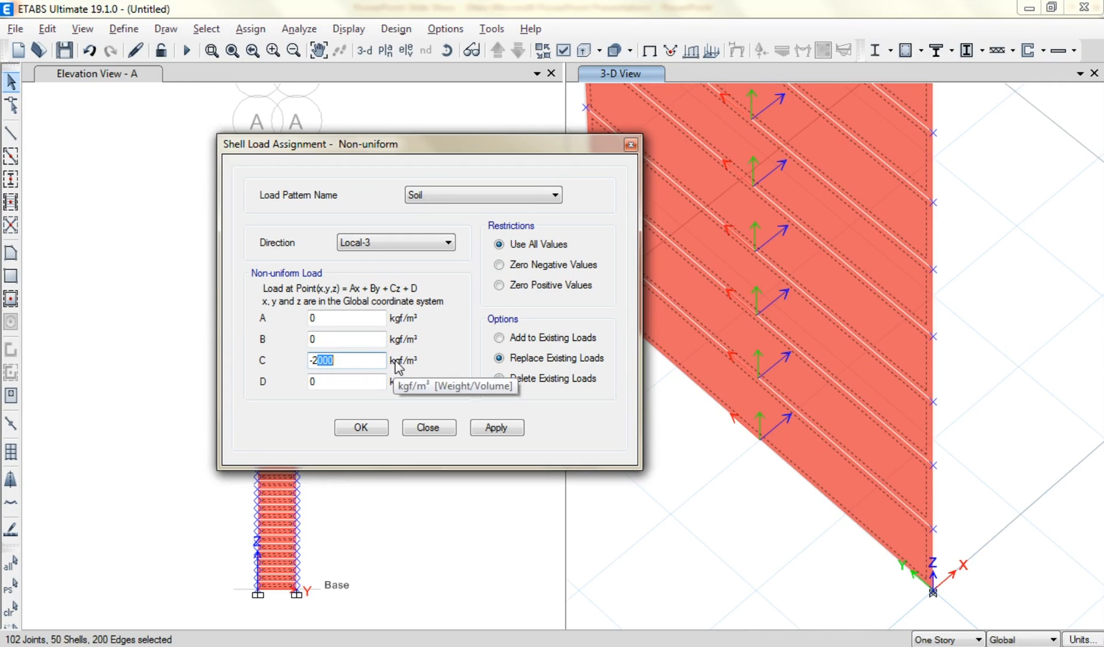
{"action": "key", "text": "alt+Tab"}
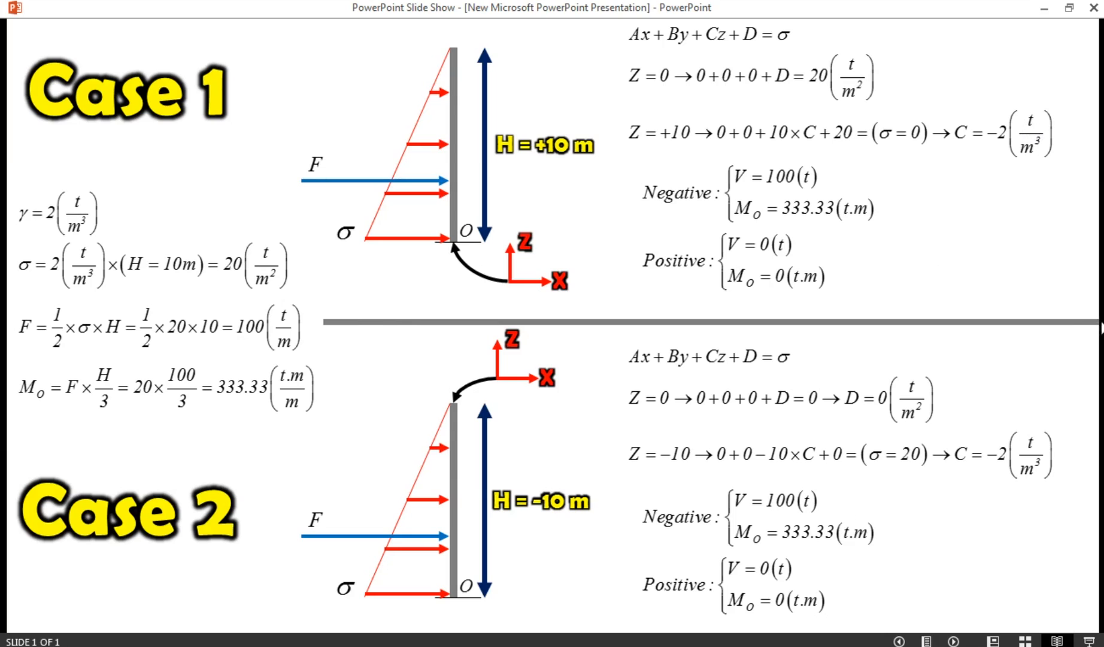
{"action": "key", "text": "alt+Tab"}
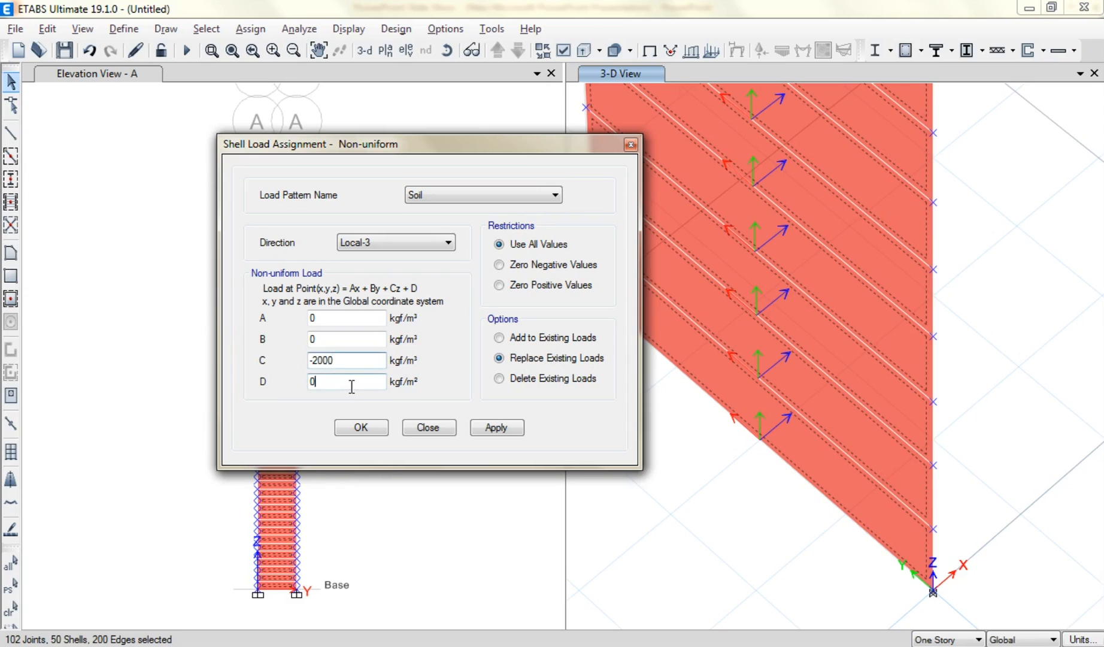
{"action": "key", "text": "alt+Tab"}
{"action": "type", "text": "20"}
- Restrict the load to Zero Negative Values and apply the non-uniform Soil load to the selected wall shells
{"action": "left_click", "coordinate": [553, 268]}
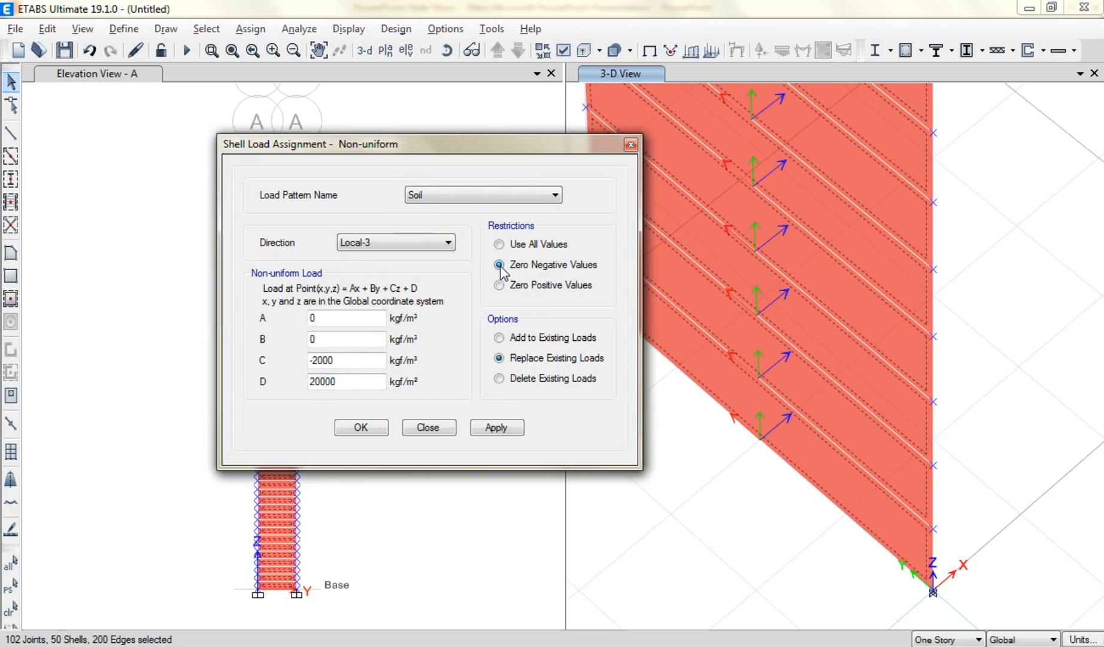
{"action": "left_click_drag", "start_coordinate": [486, 147], "coordinate": [463, 162]}
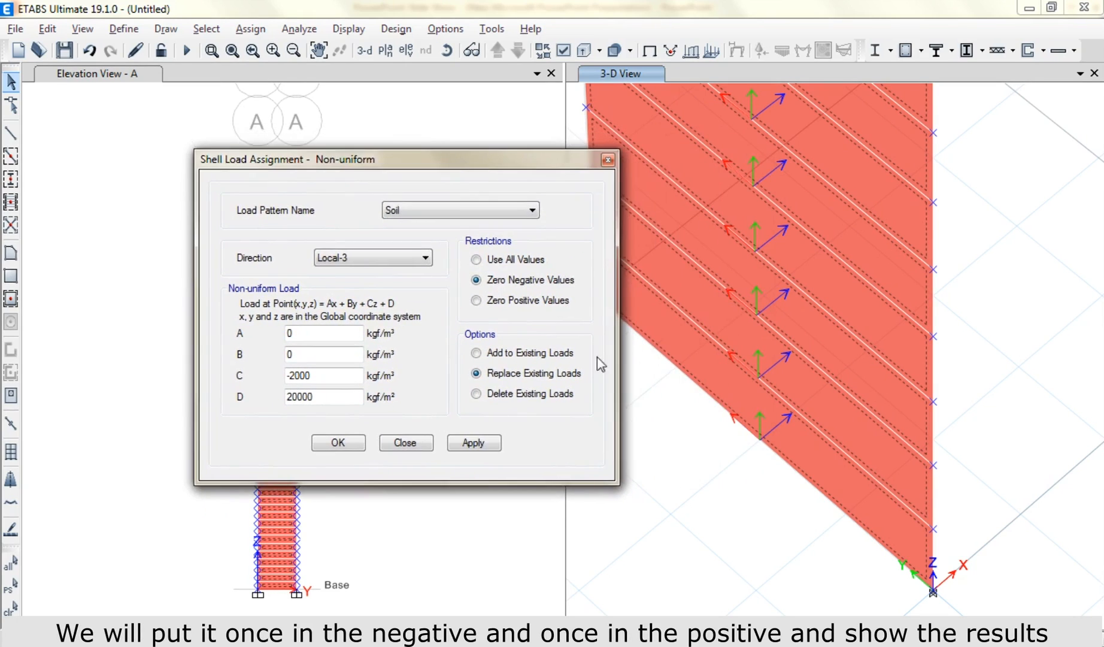
{"action": "left_click", "coordinate": [491, 448]}
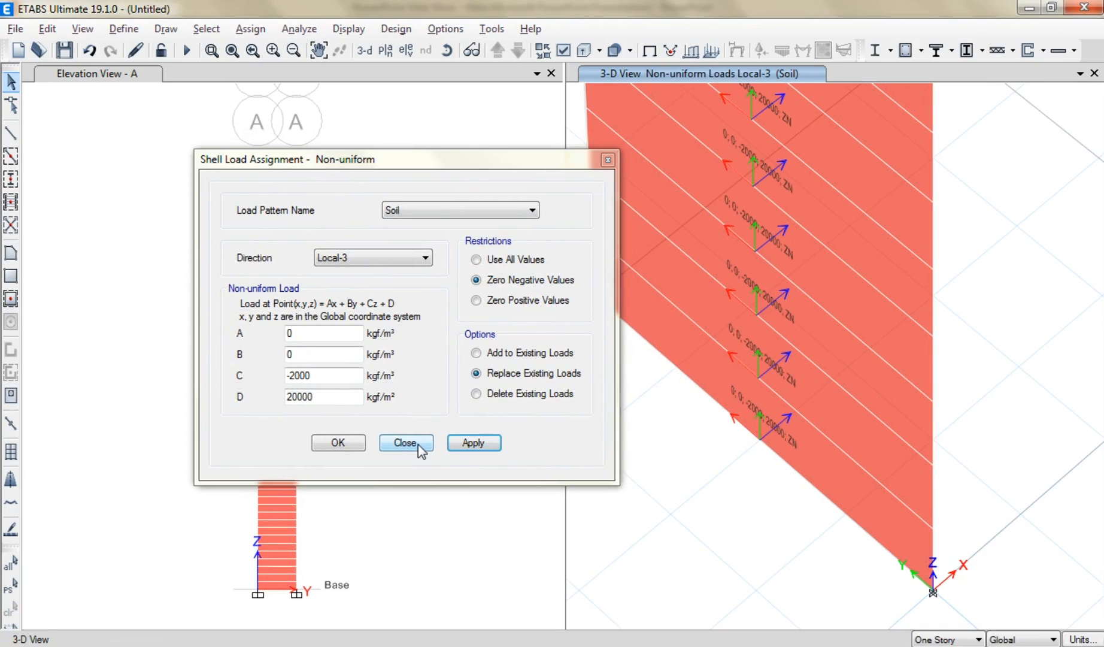
{"action": "left_click", "coordinate": [339, 443]}
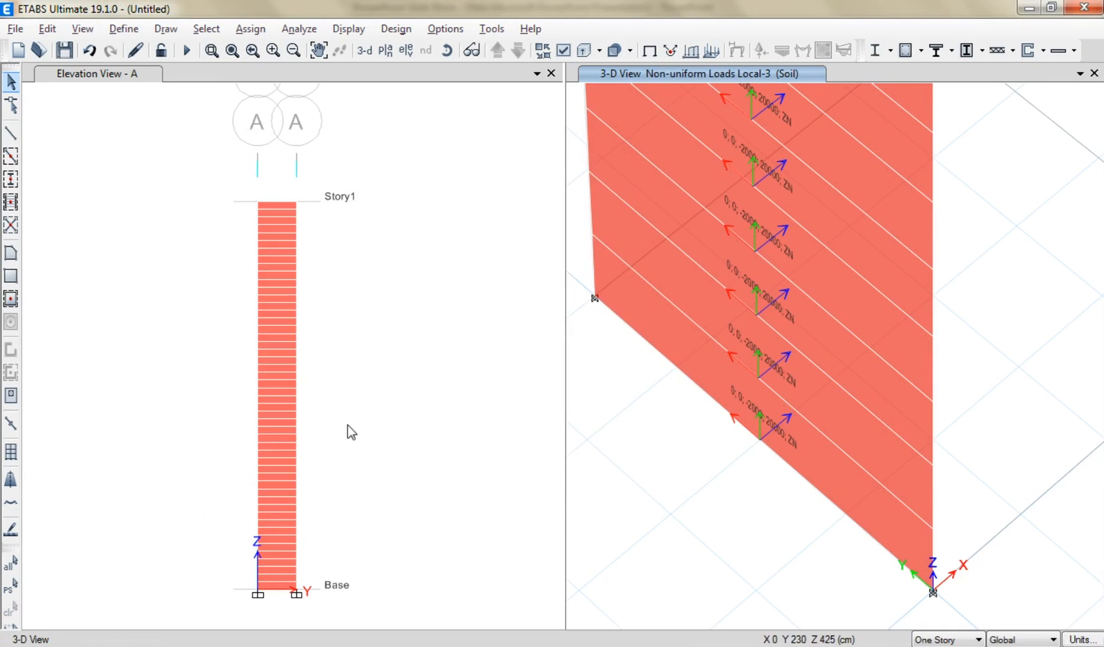
- Run the analysis, saving the model file as NonUniform
{"action": "left_click", "coordinate": [186, 51]}
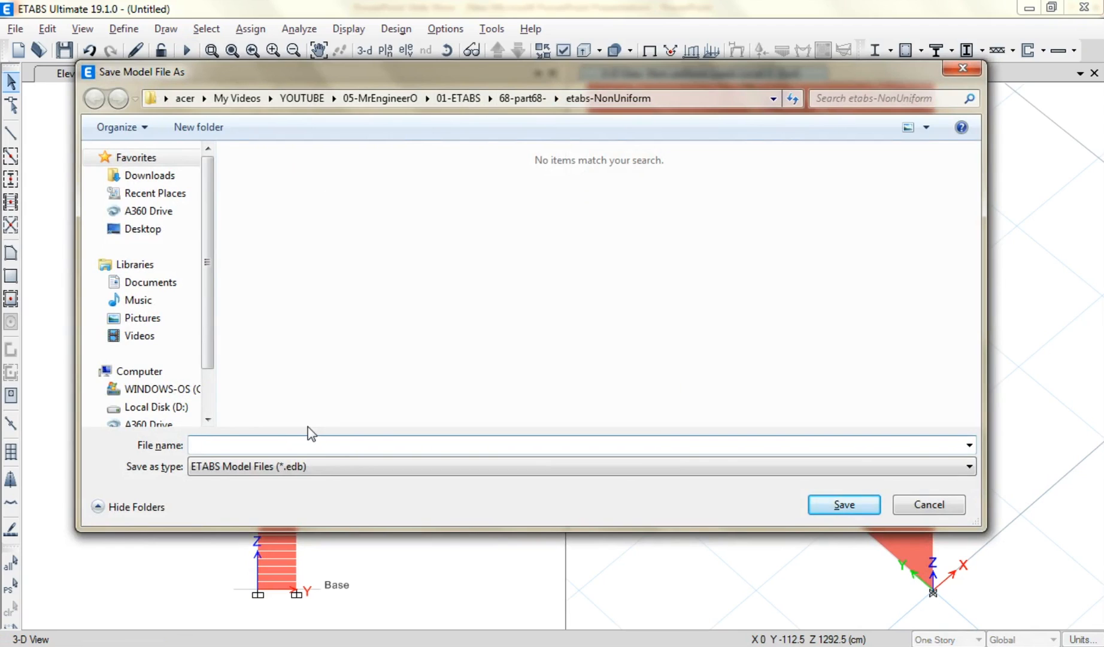
{"action": "type", "text": "NonUniform"}
{"action": "key", "text": "Return"}
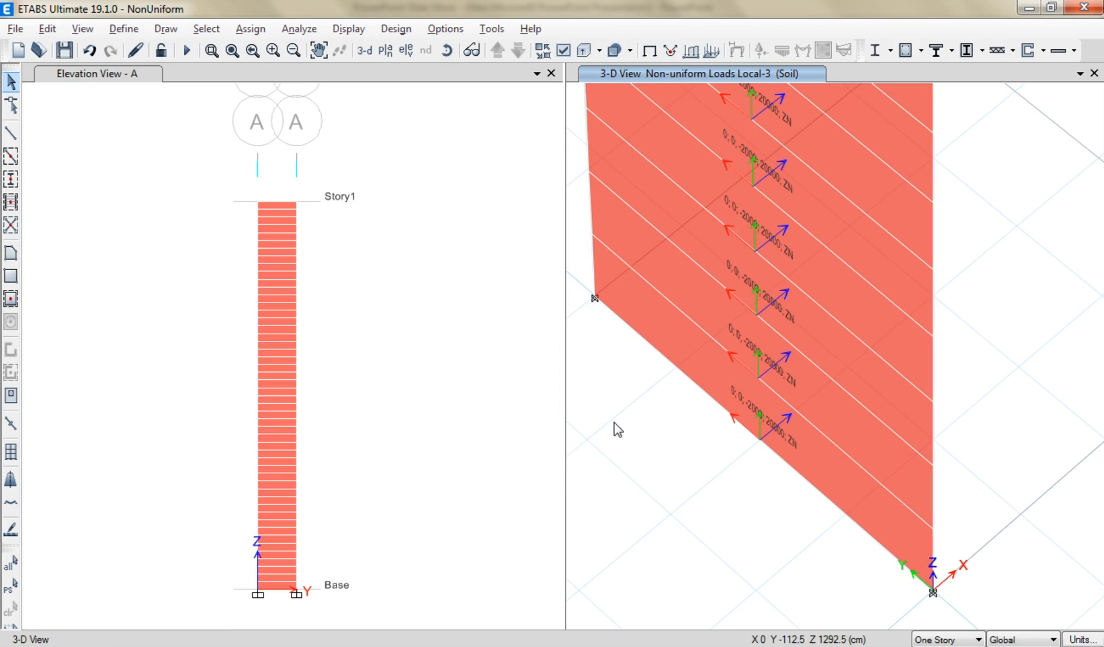
- Display the wall's displaced shape for the Soil case in the 3-D view
{"action": "left_click", "coordinate": [651, 50]}
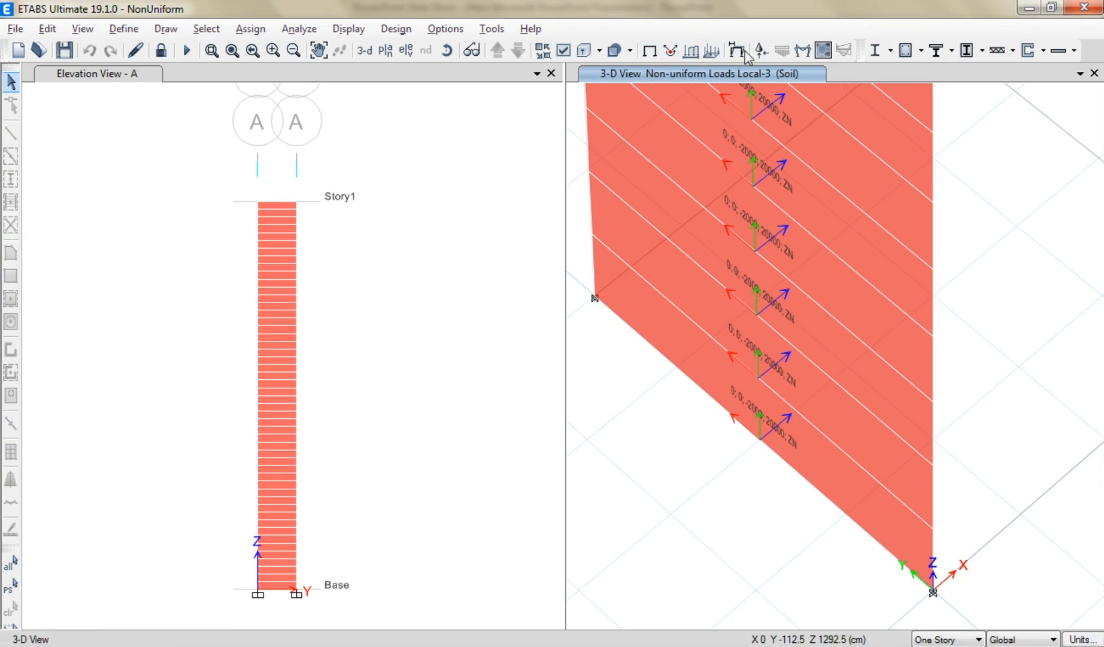
{"action": "left_click", "coordinate": [803, 51]}
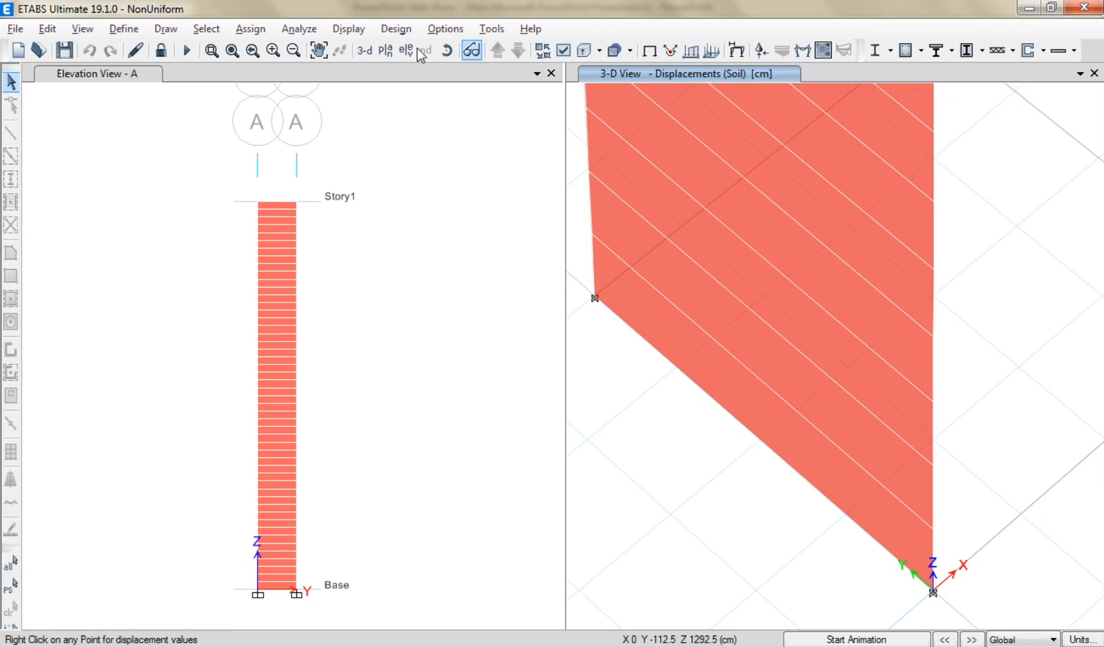
{"action": "left_click", "coordinate": [232, 50]}
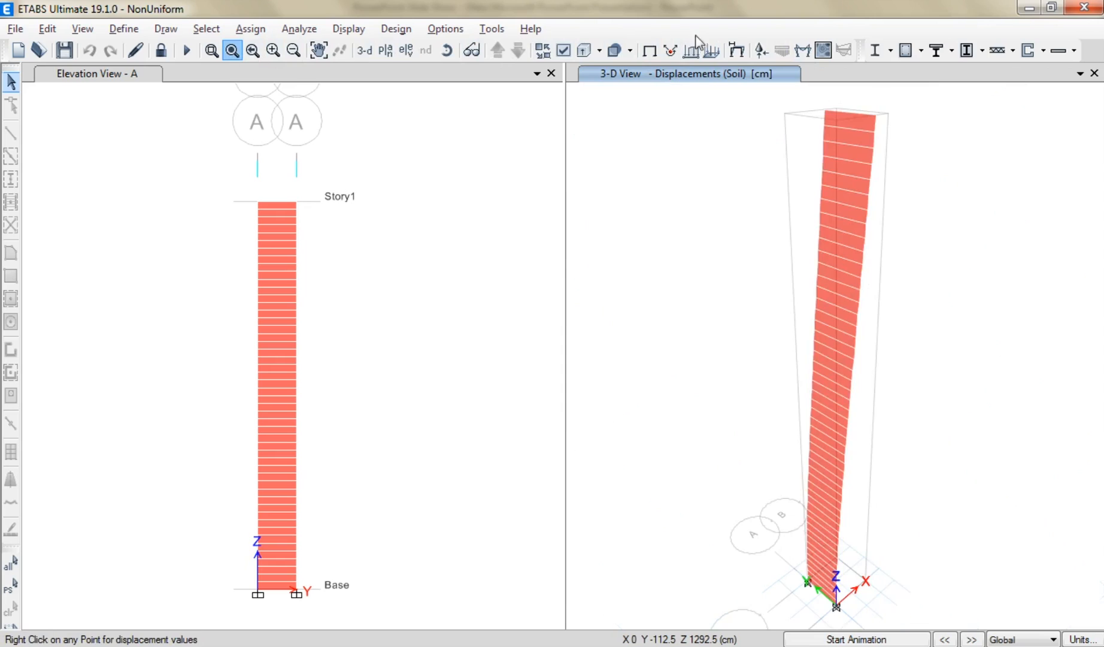
- Display the Moment 2-2 force diagram for the Soil case in the 3-D view, including piers and excluding frames
{"action": "left_click", "coordinate": [803, 50]}
{"action": "left_click_drag", "start_coordinate": [626, 92], "coordinate": [461, 116]}
{"action": "left_click", "coordinate": [275, 196]}
{"action": "left_click", "coordinate": [276, 196]}
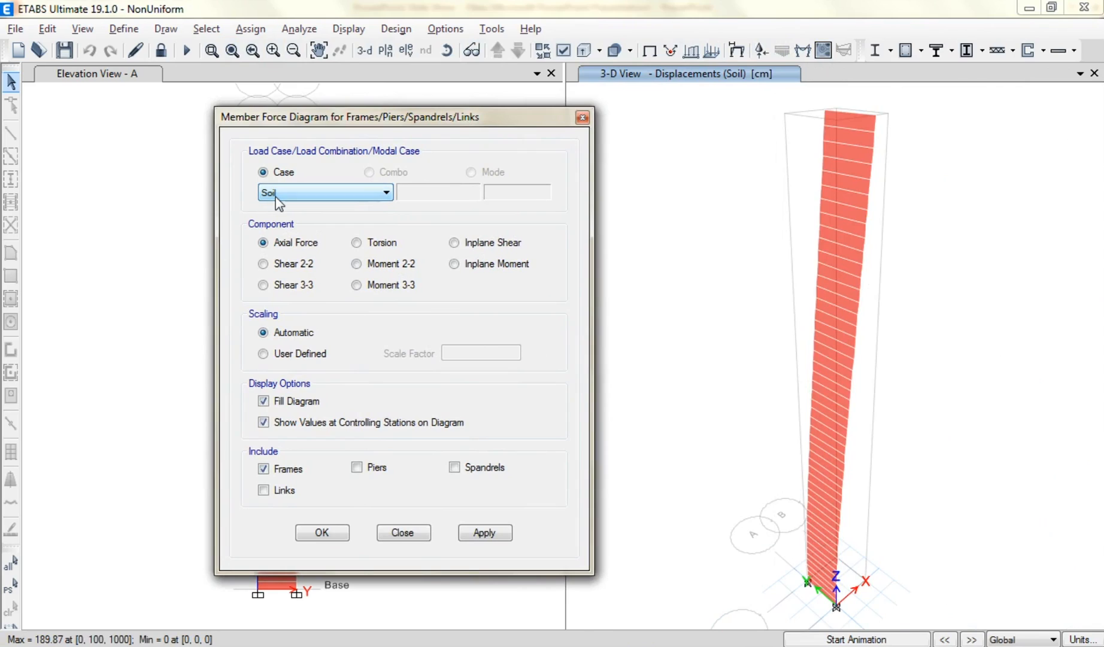
{"action": "left_click", "coordinate": [391, 265]}
{"action": "left_click", "coordinate": [358, 468]}
{"action": "left_click", "coordinate": [274, 470]}
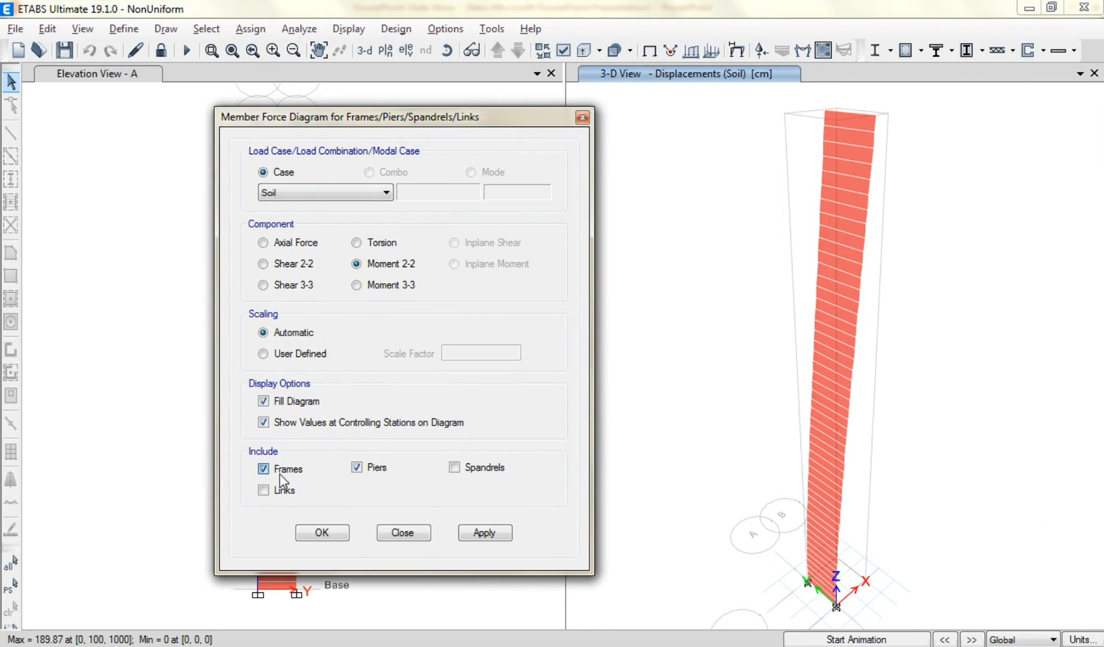
{"action": "left_click", "coordinate": [356, 466]}
{"action": "left_click", "coordinate": [502, 532]}
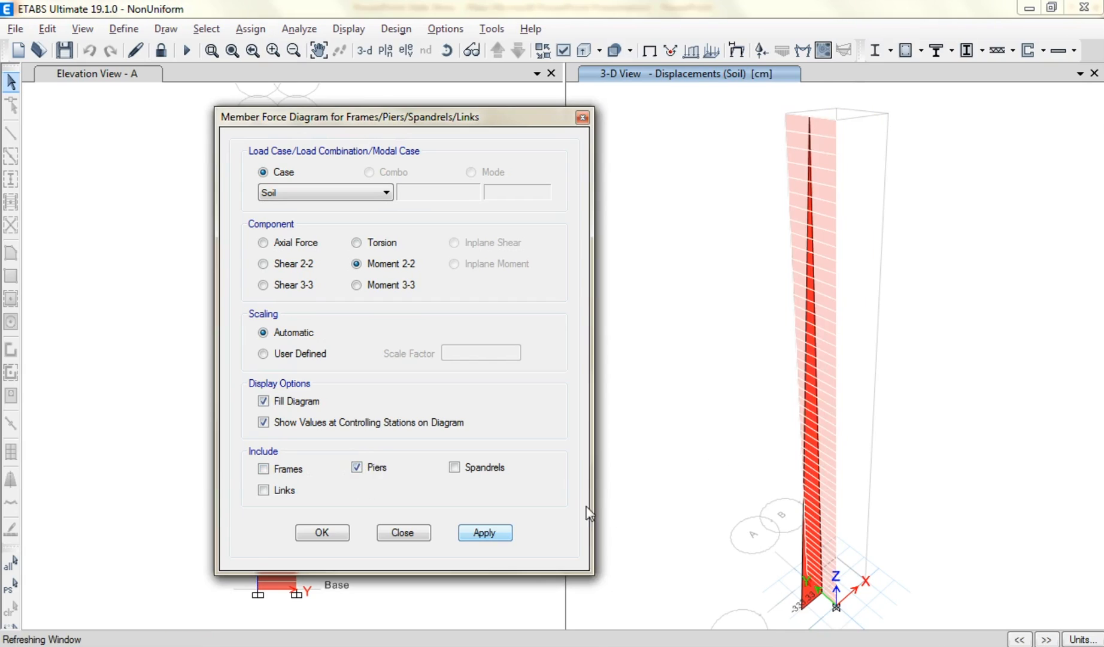
- Hide the grid lines and the horizon in the 3-D view around the wall's base
{"action": "middle_click_drag", "start_coordinate": [732, 563], "coordinate": [727, 368], "text": "shift"}
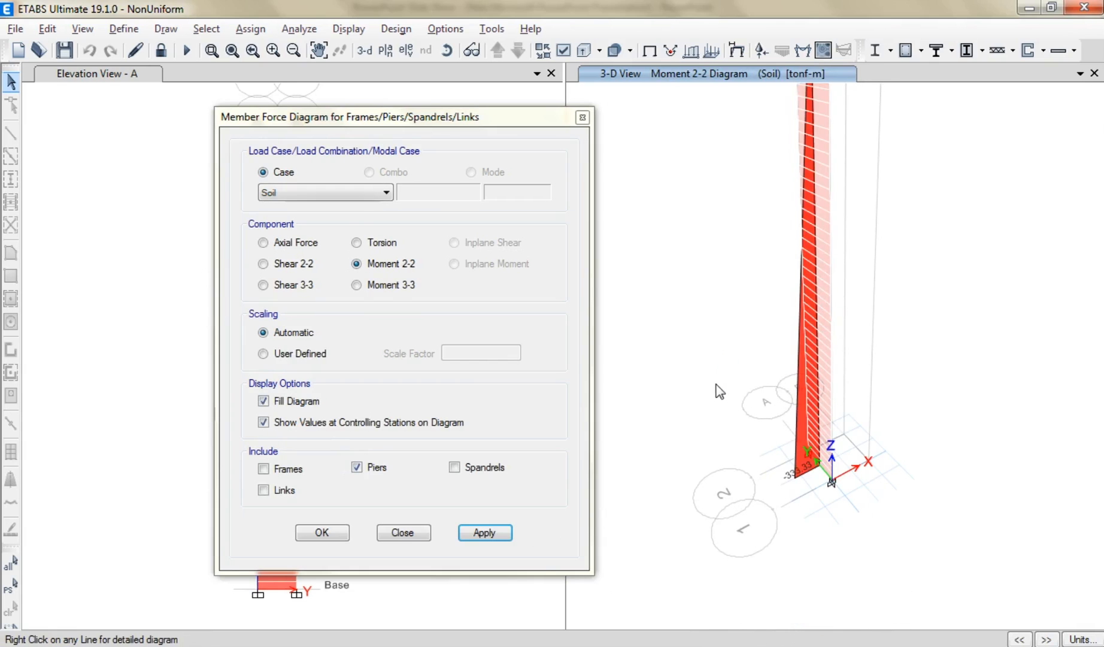
{"action": "right_click", "coordinate": [670, 414]}
{"action": "left_click", "coordinate": [694, 471]}
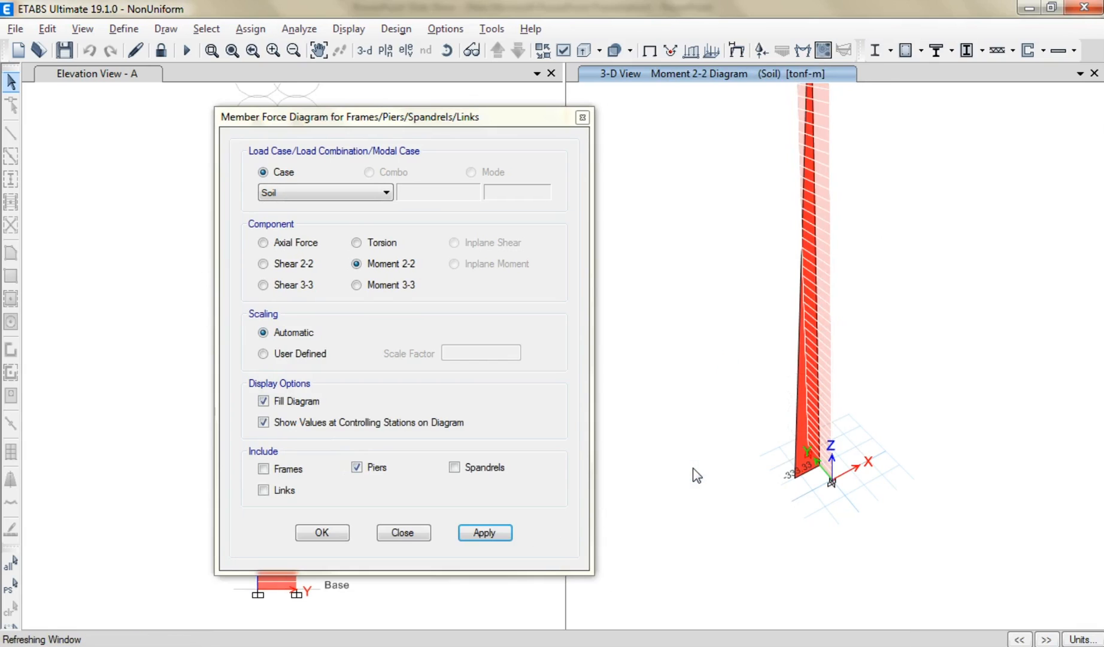
{"action": "middle_click_drag", "start_coordinate": [721, 420], "coordinate": [724, 417], "text": "shift"}
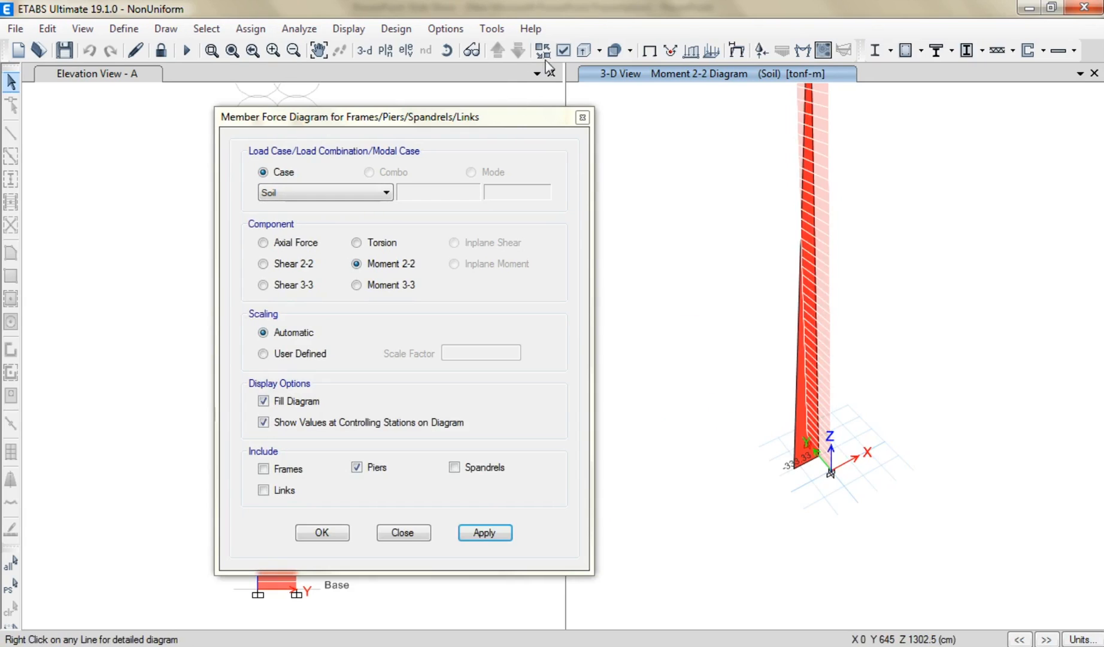
{"action": "left_click", "coordinate": [564, 51]}
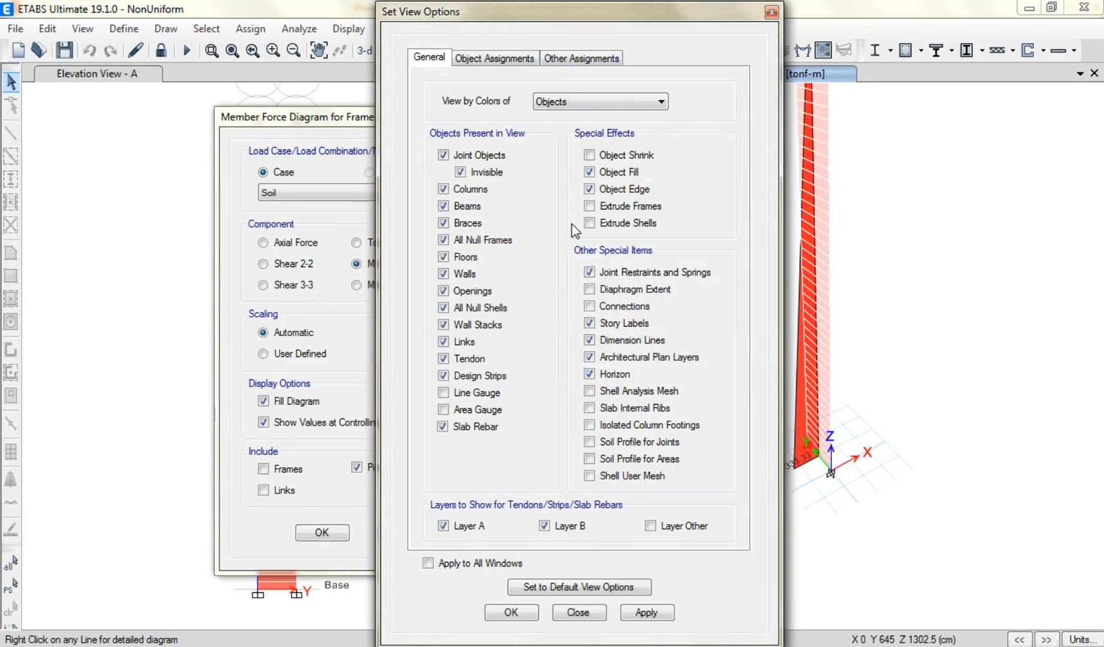
{"action": "left_click", "coordinate": [607, 374]}
{"action": "left_click", "coordinate": [643, 619]}
{"action": "left_click", "coordinate": [534, 615]}
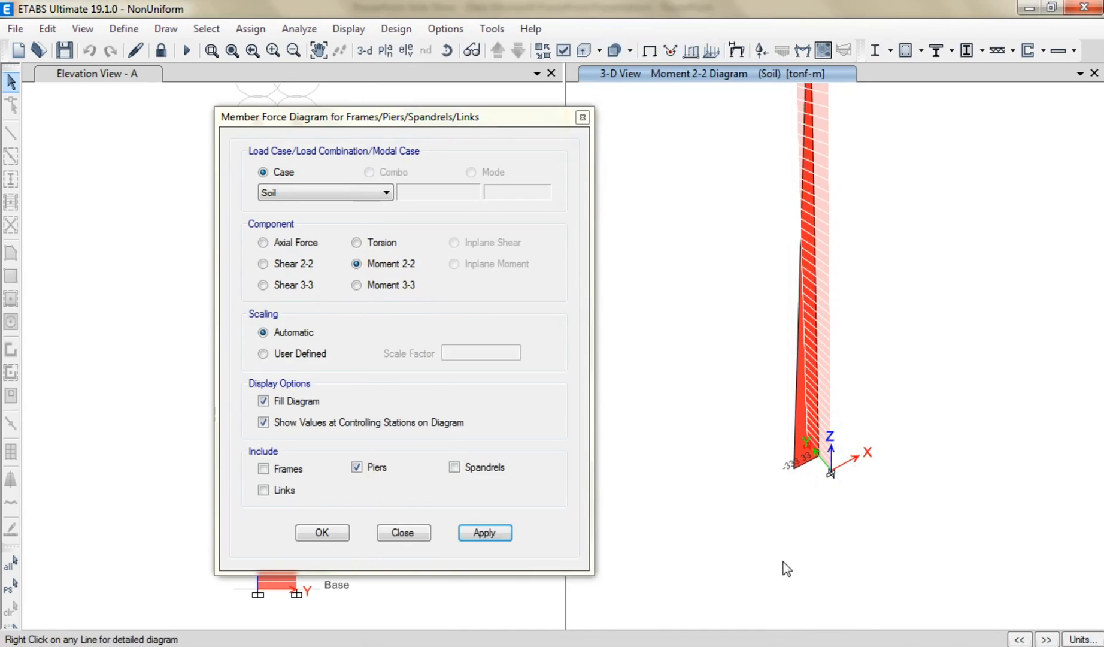
- Set the maximum graphic font size to 9 points in the graphics preferences
{"action": "right_click", "coordinate": [784, 562]}
{"action": "left_click", "coordinate": [803, 634]}
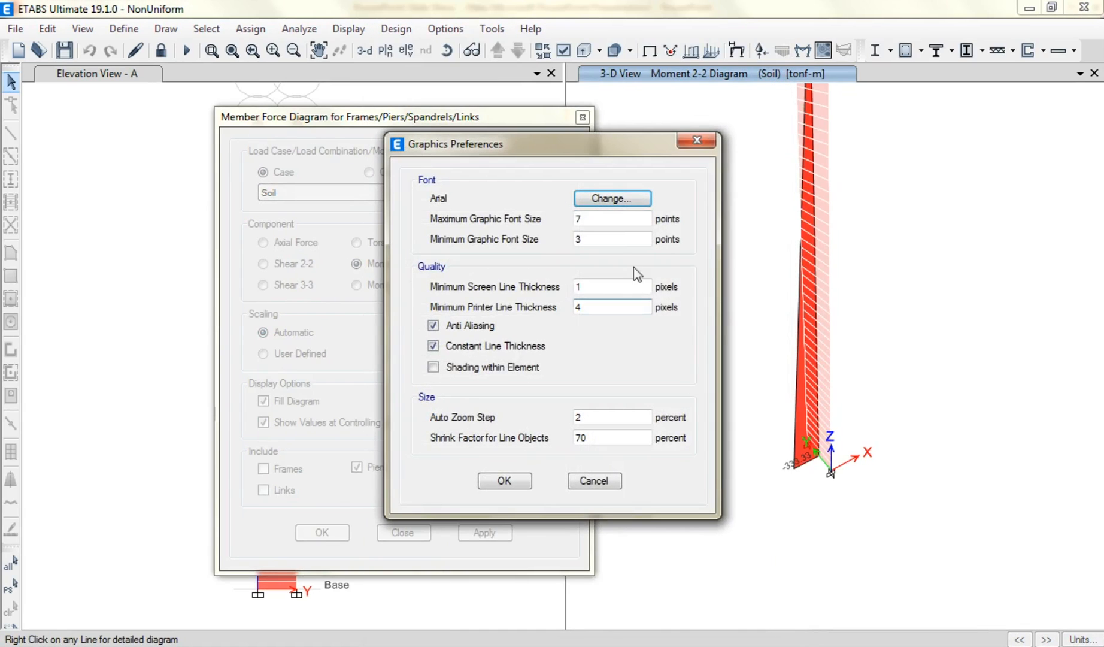
{"action": "left_click", "coordinate": [505, 481]}
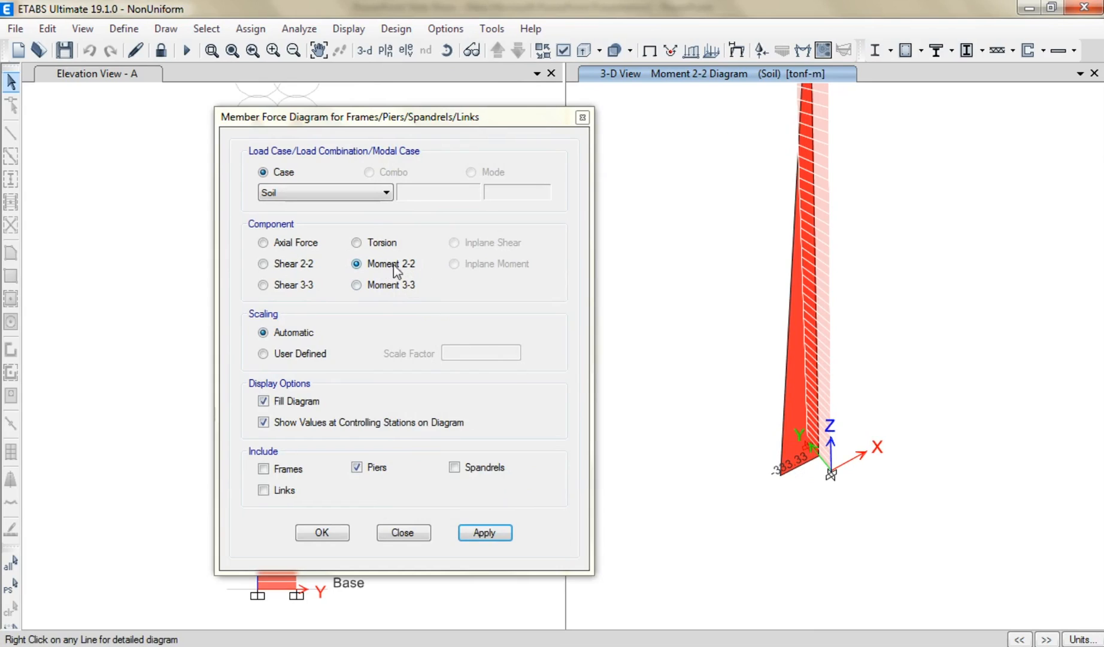
- Compare the pier's base moment with the Case 1 results in the PowerPoint slide and display the Soil case's Shear 3-3 pier diagram
{"action": "key", "text": "alt+Tab"}
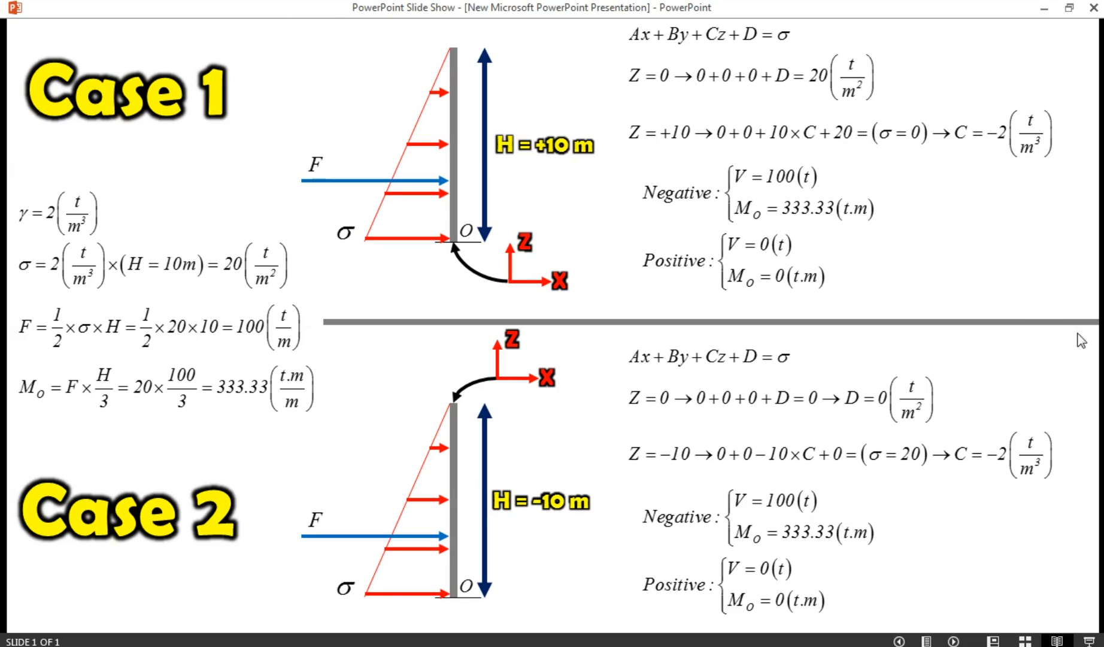
{"action": "key", "text": "alt+Tab"}
{"action": "left_click", "coordinate": [296, 286]}
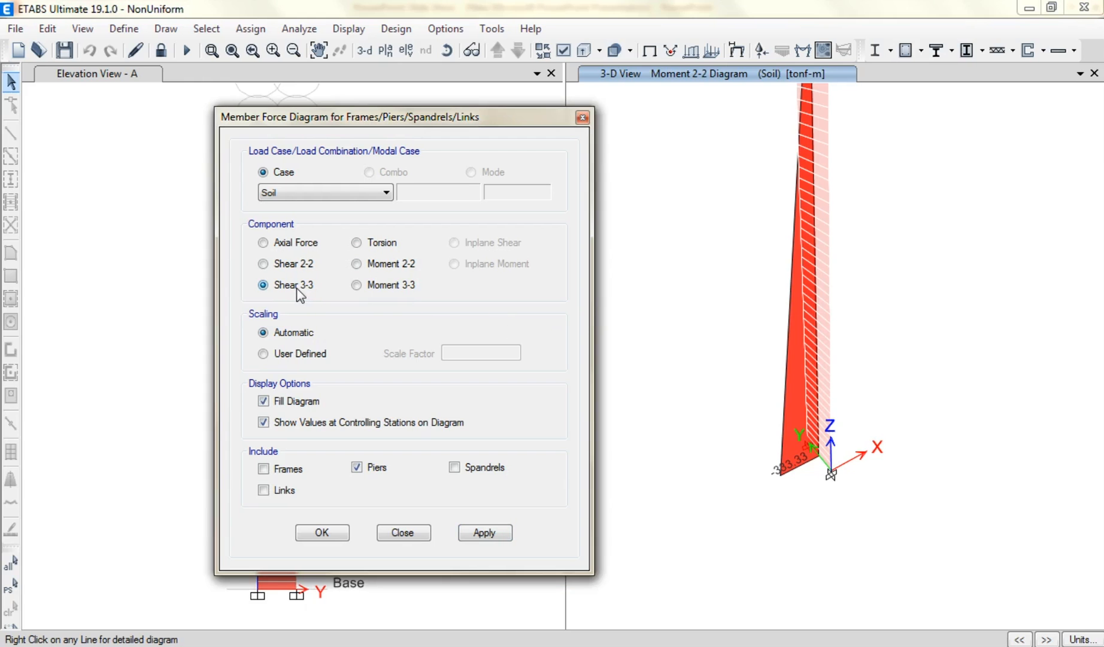
{"action": "left_click", "coordinate": [495, 533]}
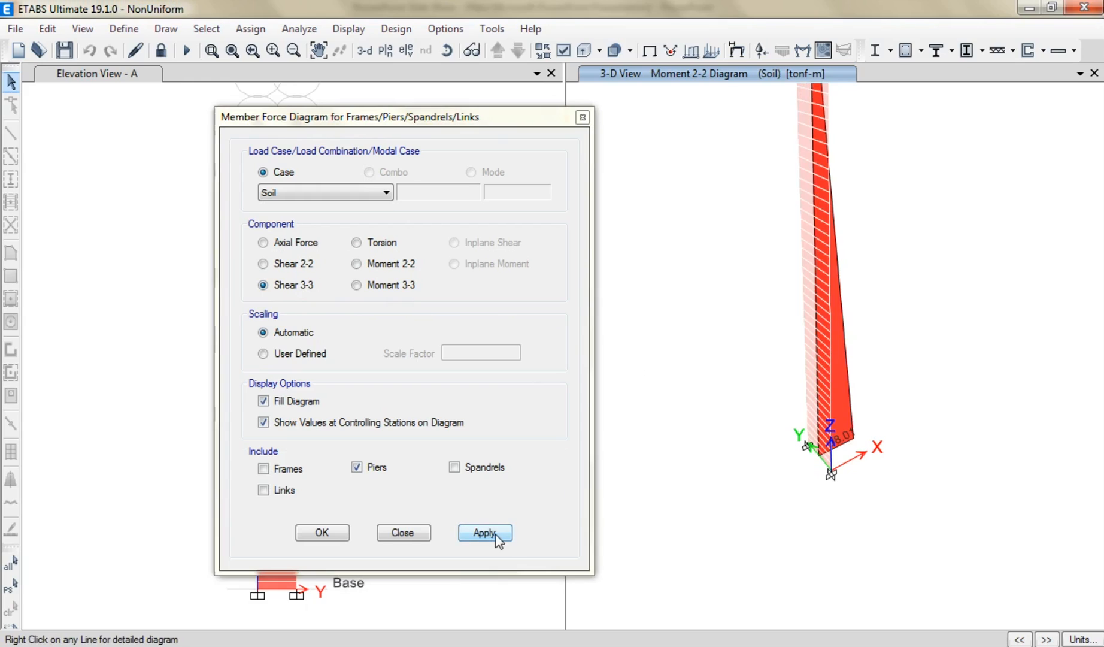
{"action": "mouse_move", "coordinate": [789, 493]}
{"action": "middle_mouse_down", "text": "shift"}
{"action": "mouse_move", "coordinate": [760, 474]}
{"action": "mouse_move", "coordinate": [790, 505]}
{"action": "middle_mouse_up", "text": "shift"}
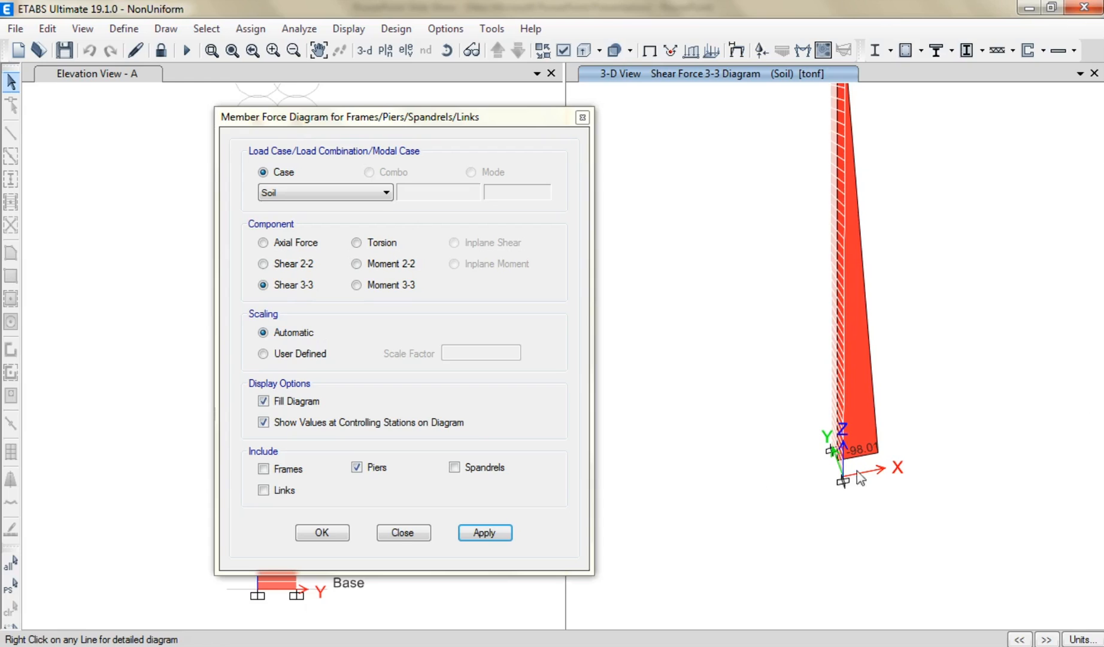
{"action": "left_click", "coordinate": [402, 533]}
- Unlock the model, deleting the analysis results, and divide the wall's lowest shell into 1 by 5 areas
{"action": "left_click", "coordinate": [161, 51]}
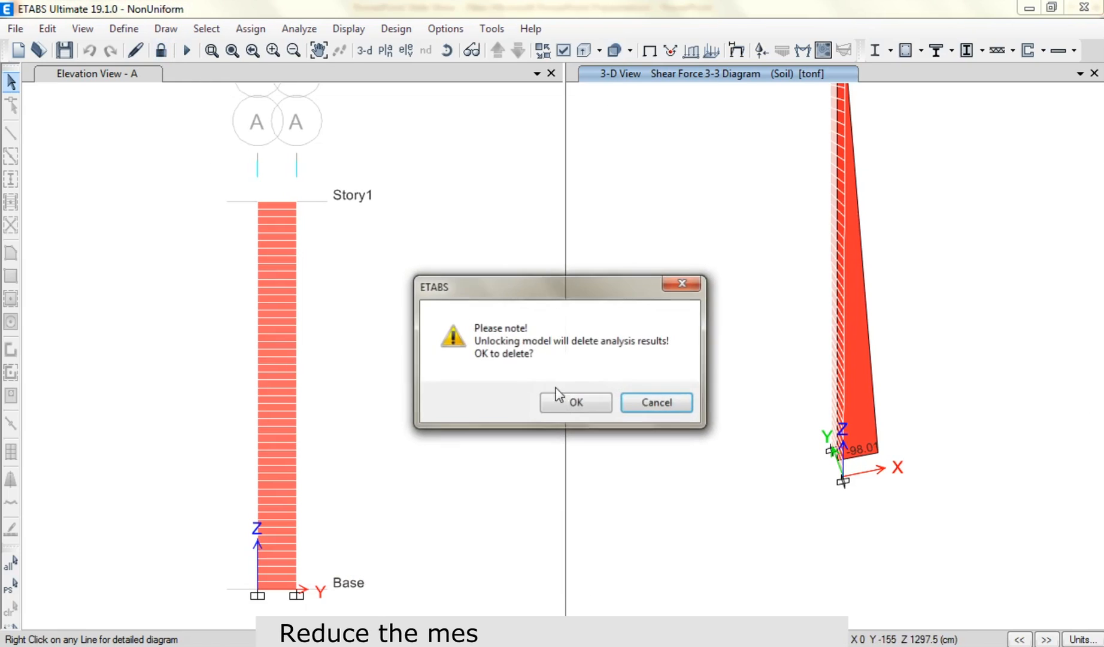
{"action": "left_click", "coordinate": [575, 403]}
{"action": "scroll", "coordinate": [347, 451], "scroll_direction": "up", "scroll_amount": 3}
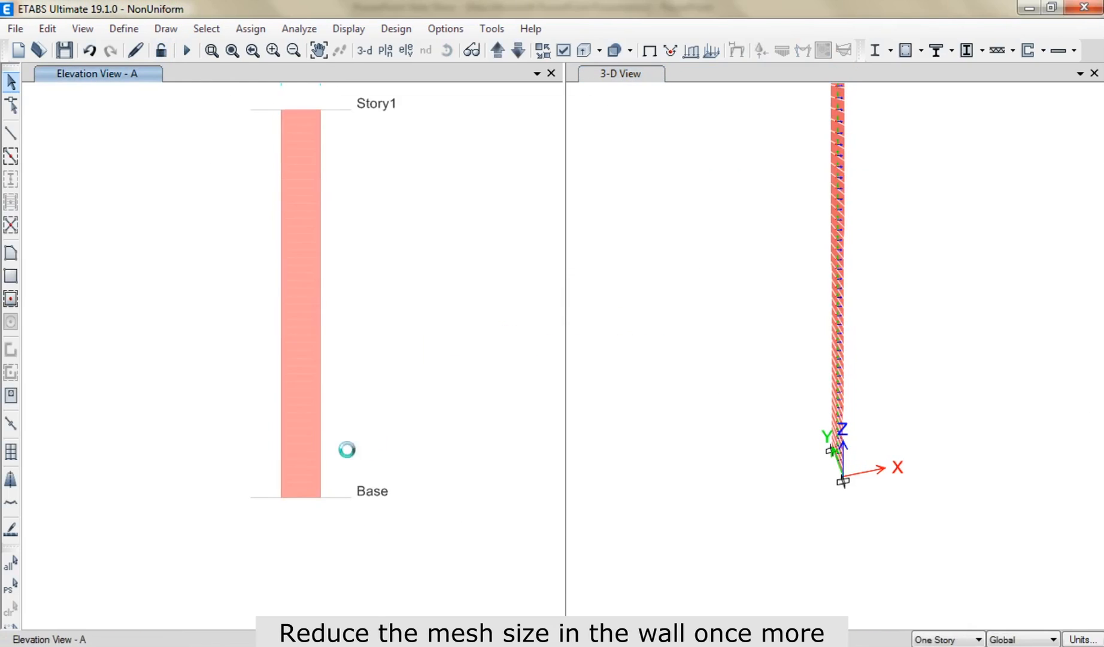
{"action": "left_click", "coordinate": [307, 498]}
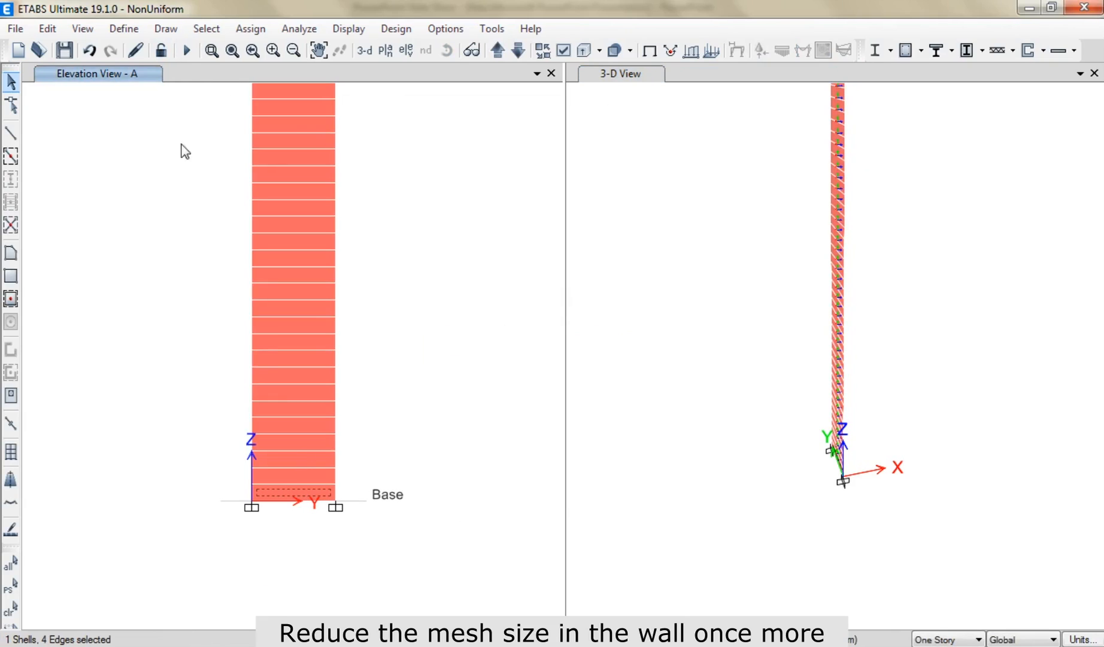
{"action": "left_click", "coordinate": [52, 28]}
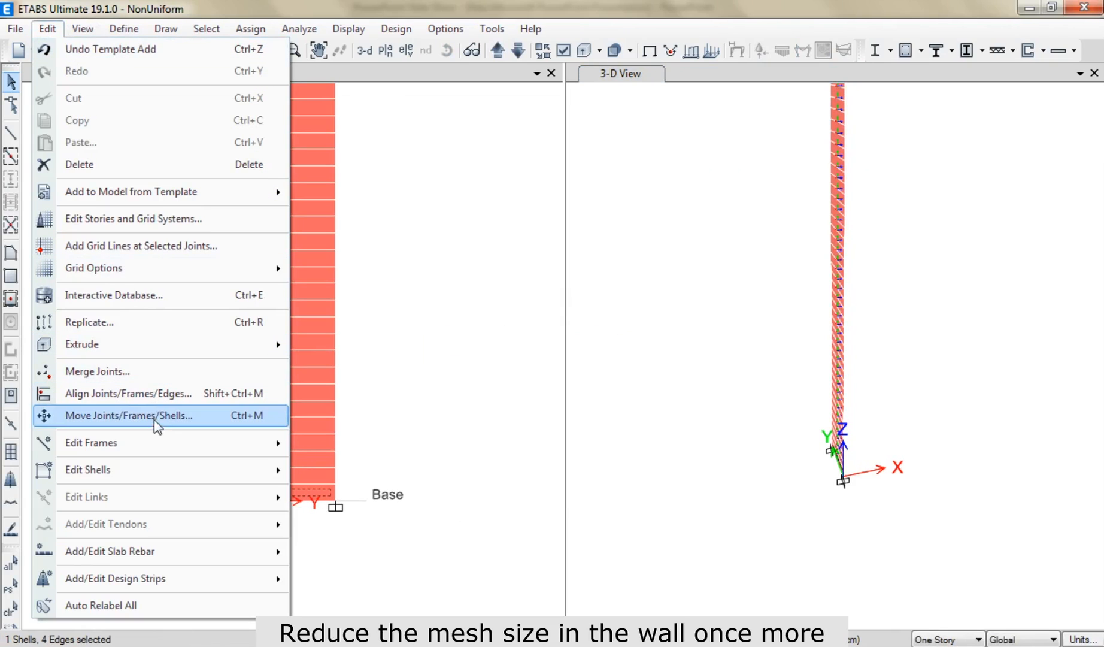
{"action": "mouse_move", "coordinate": [163, 469]}
{"action": "left_click", "coordinate": [365, 323]}
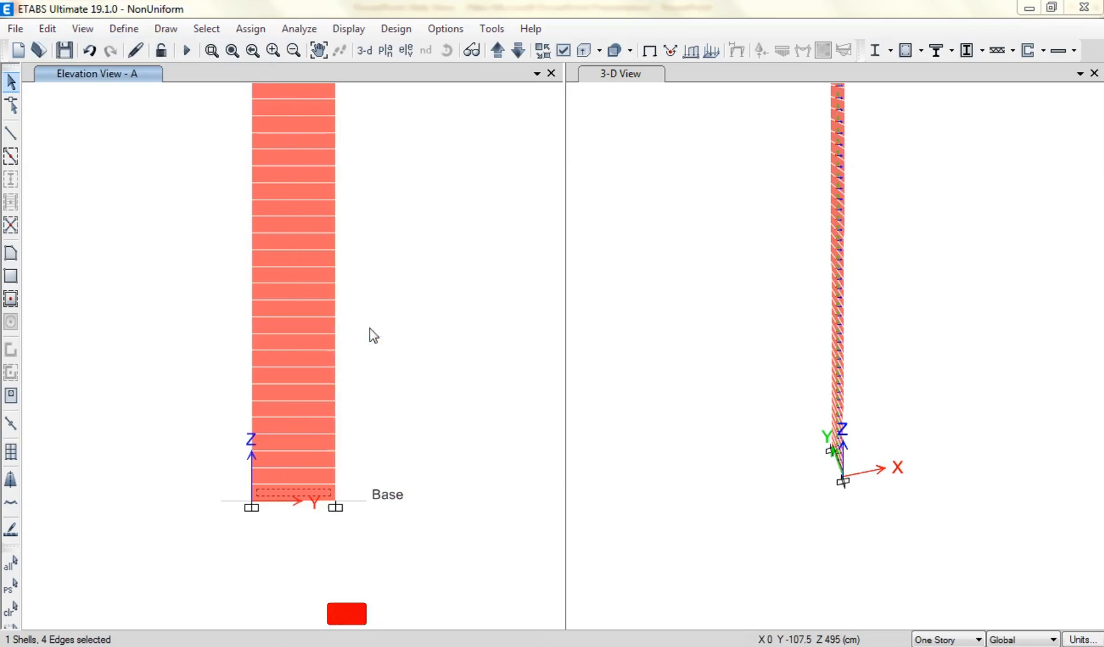
{"action": "double_click", "coordinate": [570, 309]}
{"action": "double_click", "coordinate": [677, 308]}
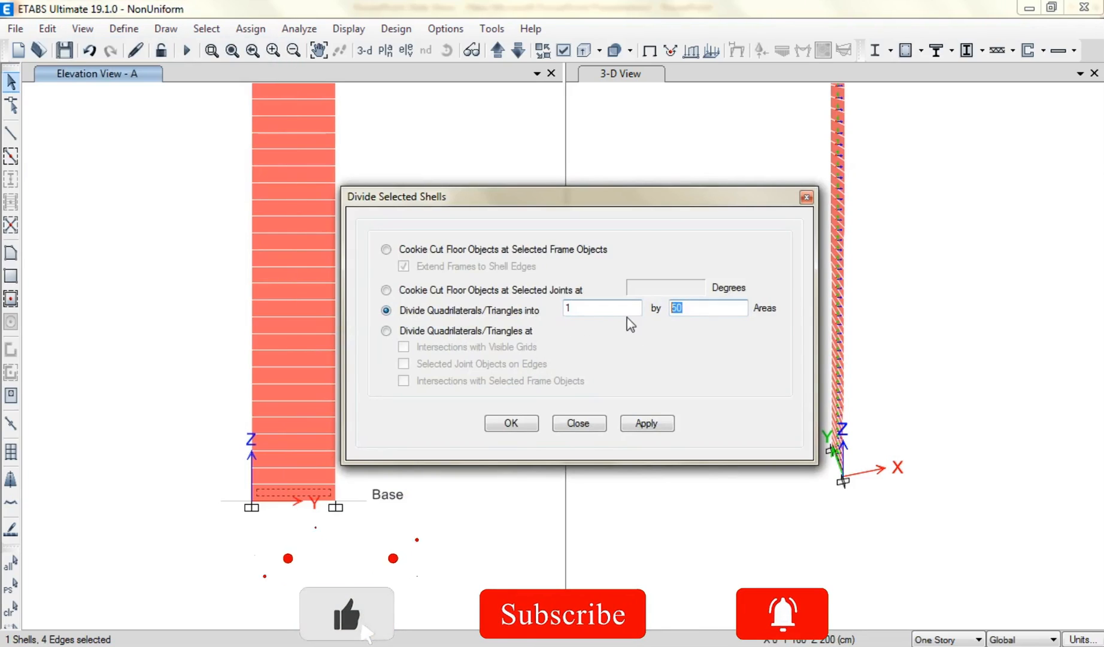
{"action": "type", "text": "5"}
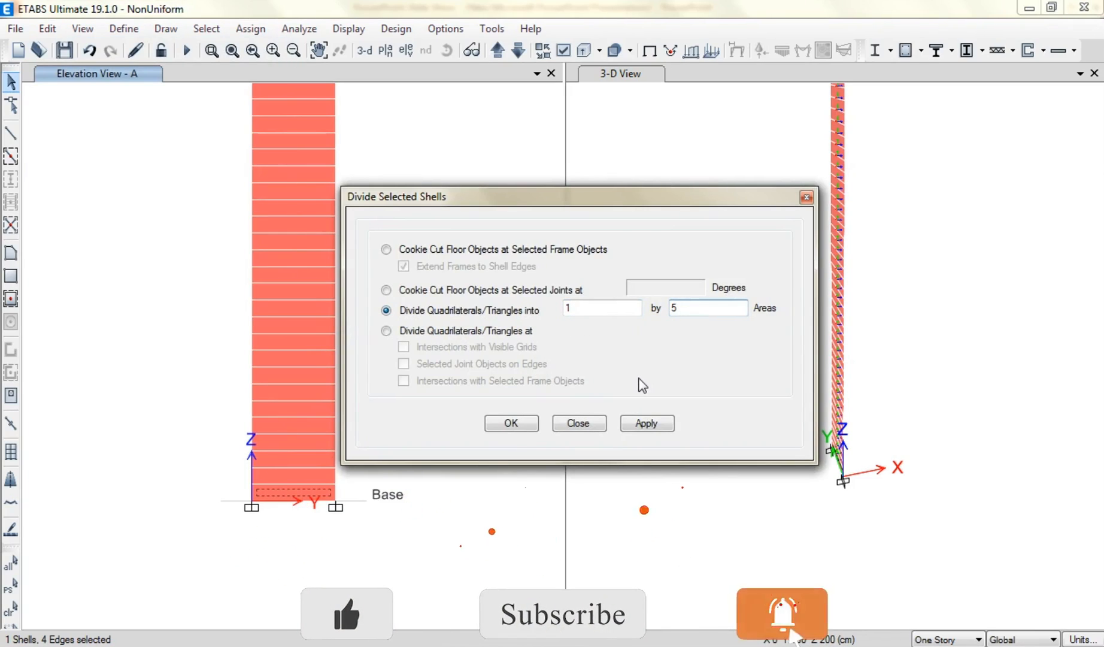
{"action": "left_click", "coordinate": [648, 424]}
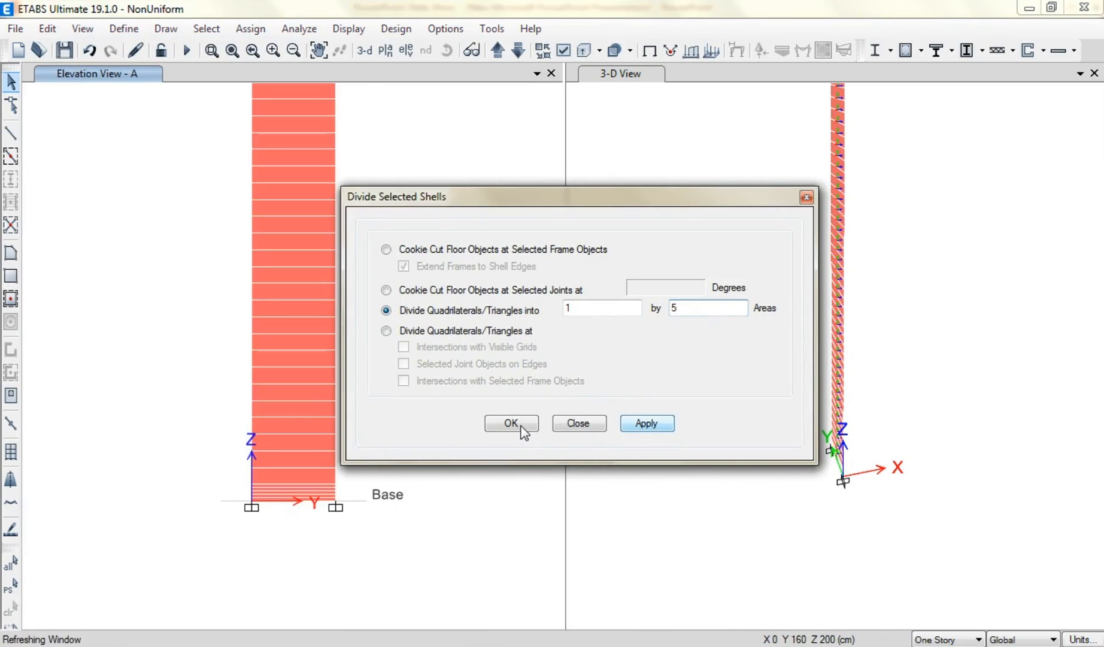
{"action": "left_click", "coordinate": [515, 423]}
- Rerun the analysis with the refined mesh at the wall's base
{"action": "left_click", "coordinate": [233, 50]}
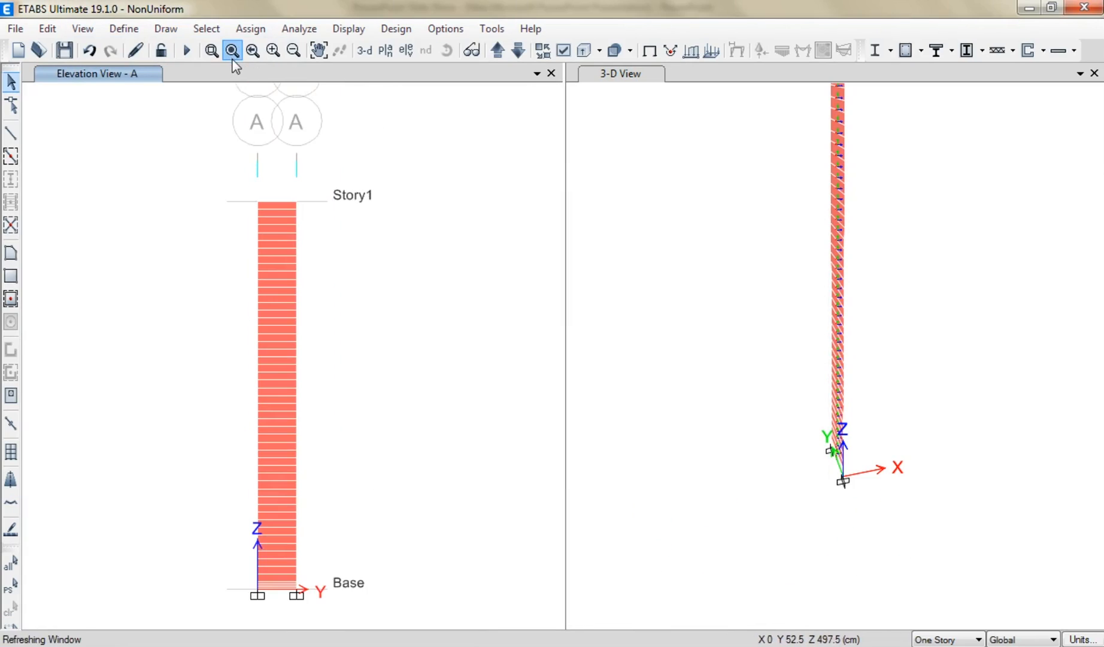
{"action": "left_click", "coordinate": [624, 212]}
{"action": "left_click", "coordinate": [187, 50]}
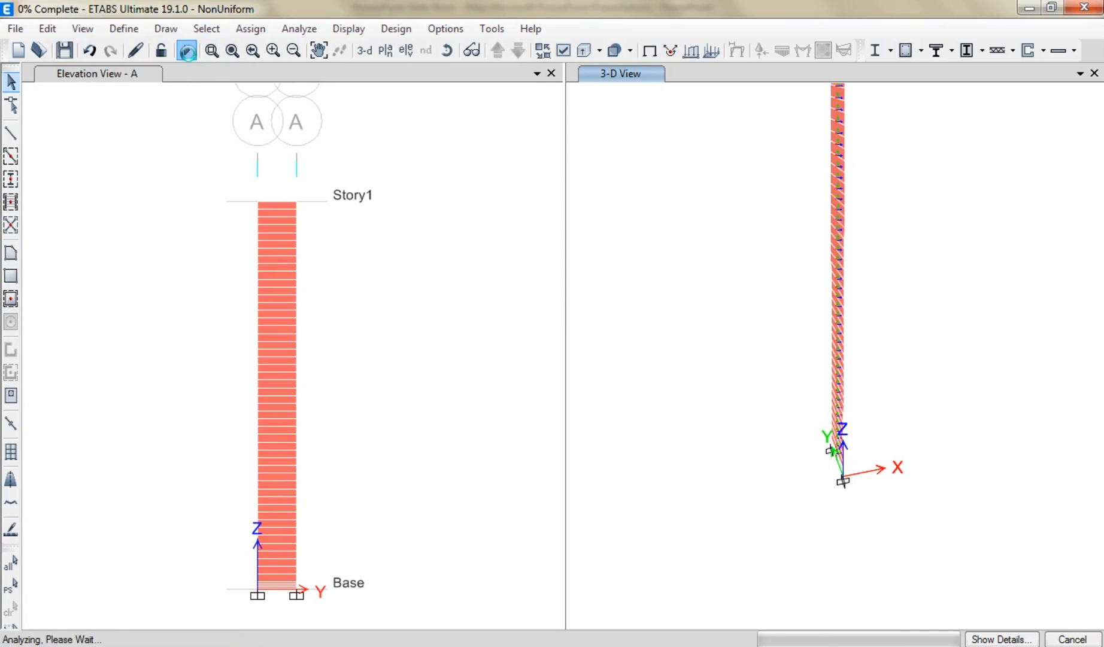
{"action": "left_click", "coordinate": [186, 51]}
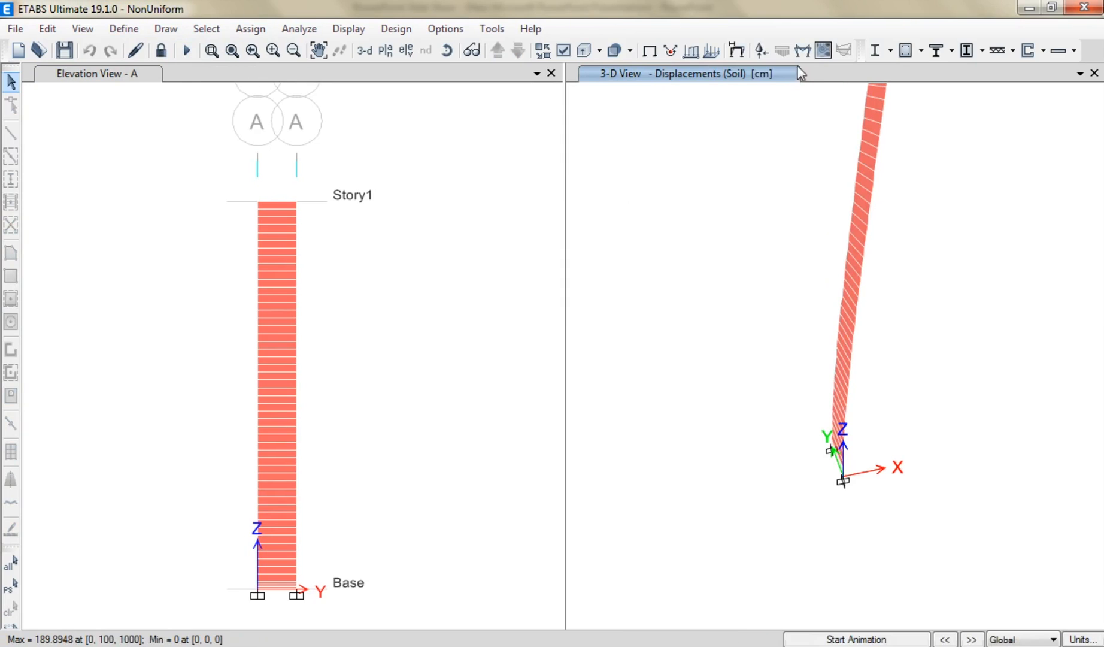
- Display the pier's Shear 3-3 diagram for the Soil case and compare the base shear with Case 1 in the PowerPoint slide
{"action": "left_click", "coordinate": [803, 50]}
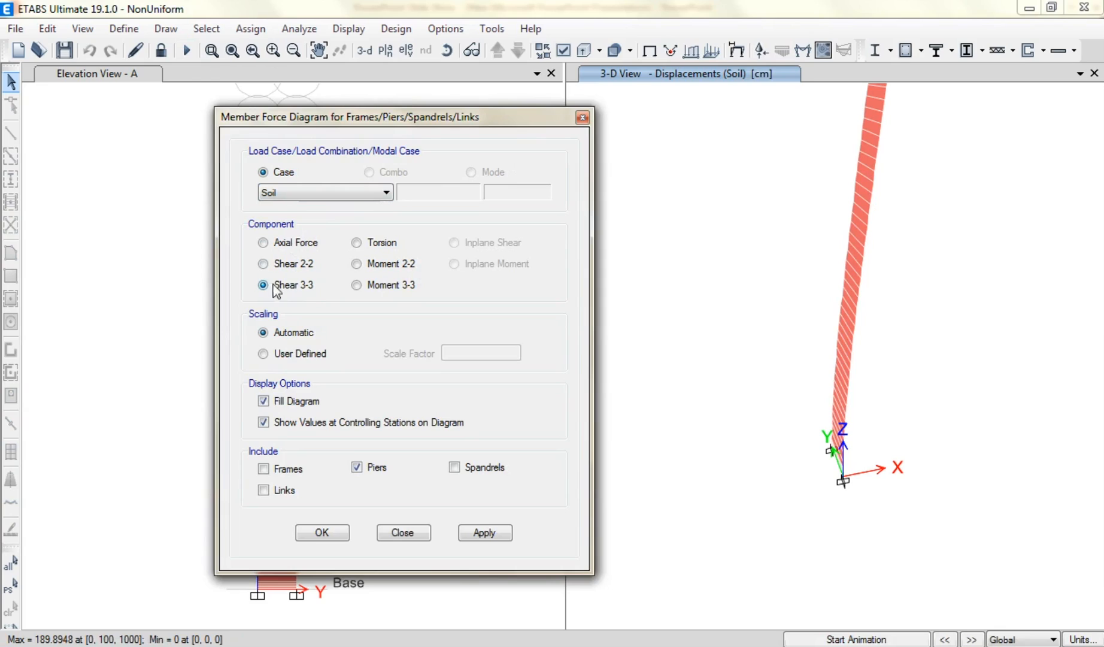
{"action": "left_click", "coordinate": [474, 532]}
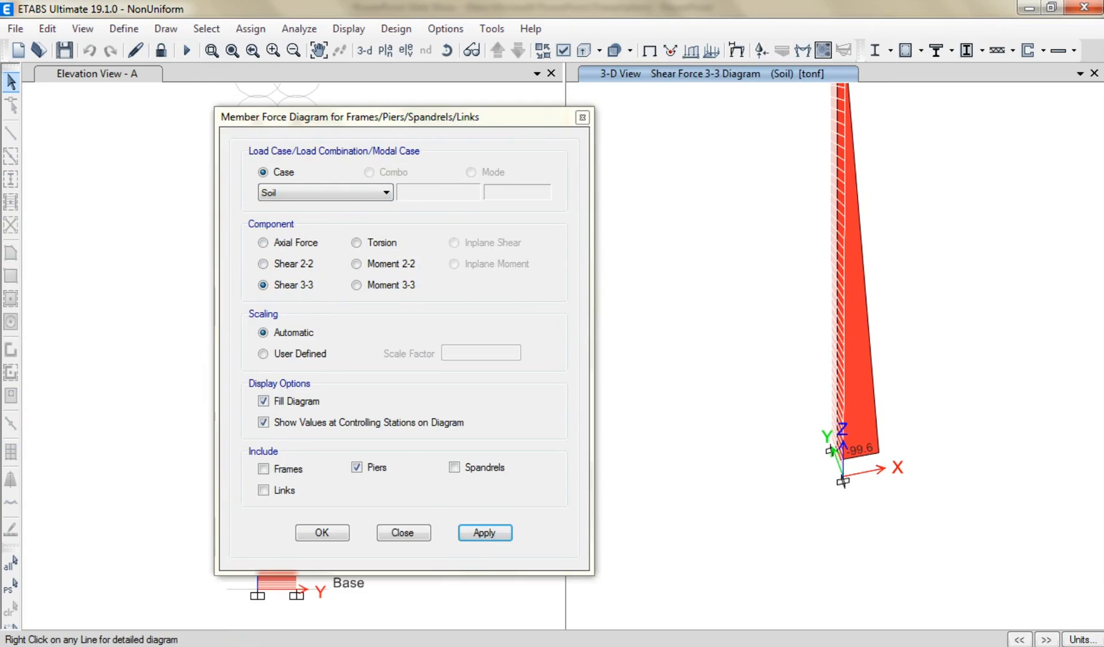
{"action": "key", "text": "alt+Tab"}
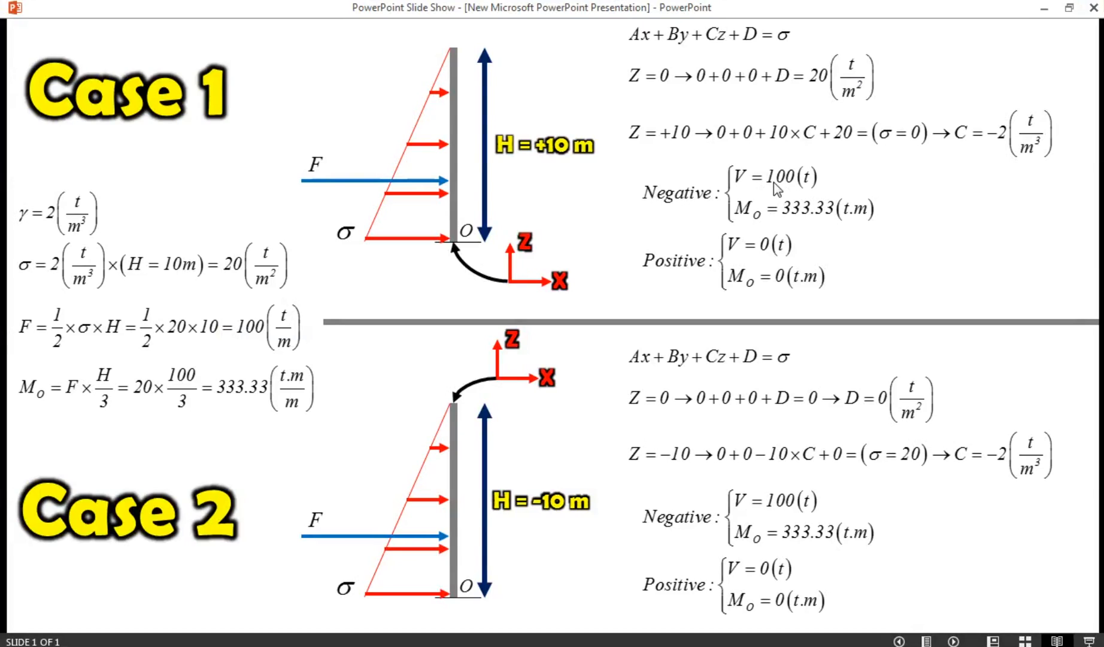
{"action": "key", "text": "alt+Tab"}
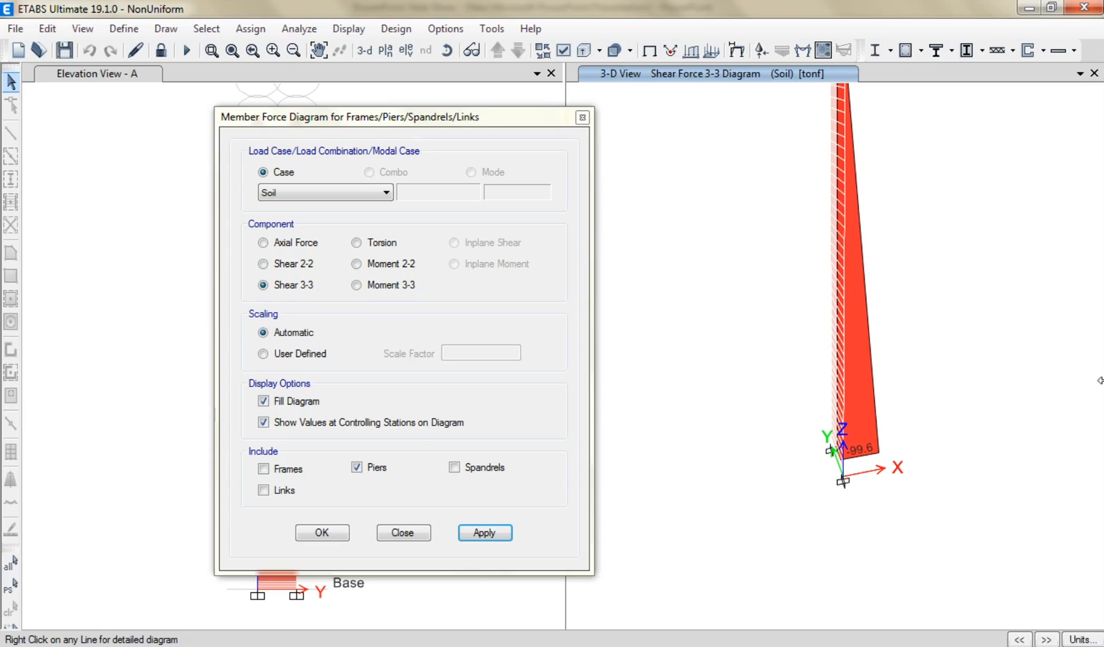
{"action": "left_click", "coordinate": [426, 533]}
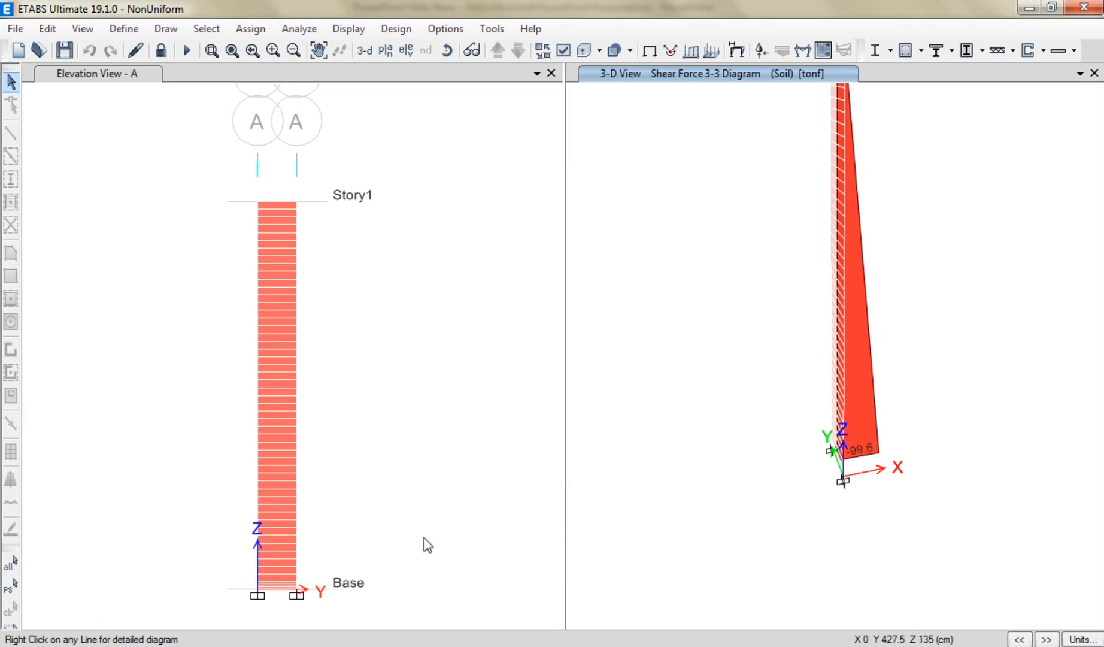
- Unlock the model and reassign the non-uniform Soil load to the whole wall with Zero Positive Values, replacing the existing loads
{"action": "left_click", "coordinate": [244, 584]}
{"action": "left_click_drag", "start_coordinate": [245, 584], "coordinate": [374, 195]}
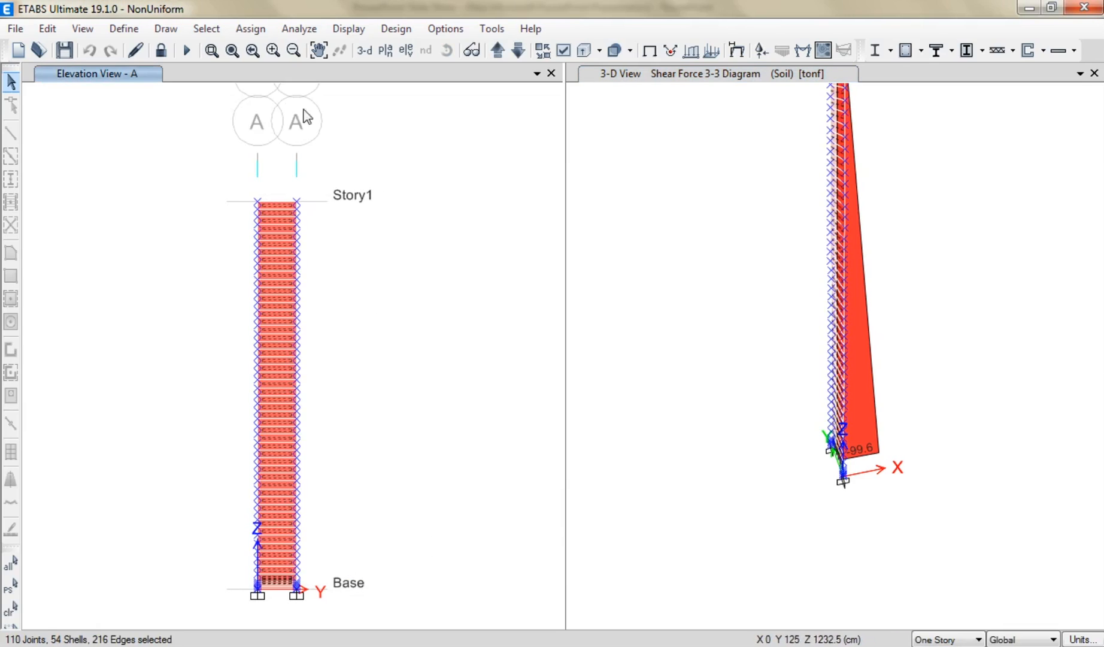
{"action": "left_click", "coordinate": [161, 50]}
{"action": "left_click", "coordinate": [576, 400]}
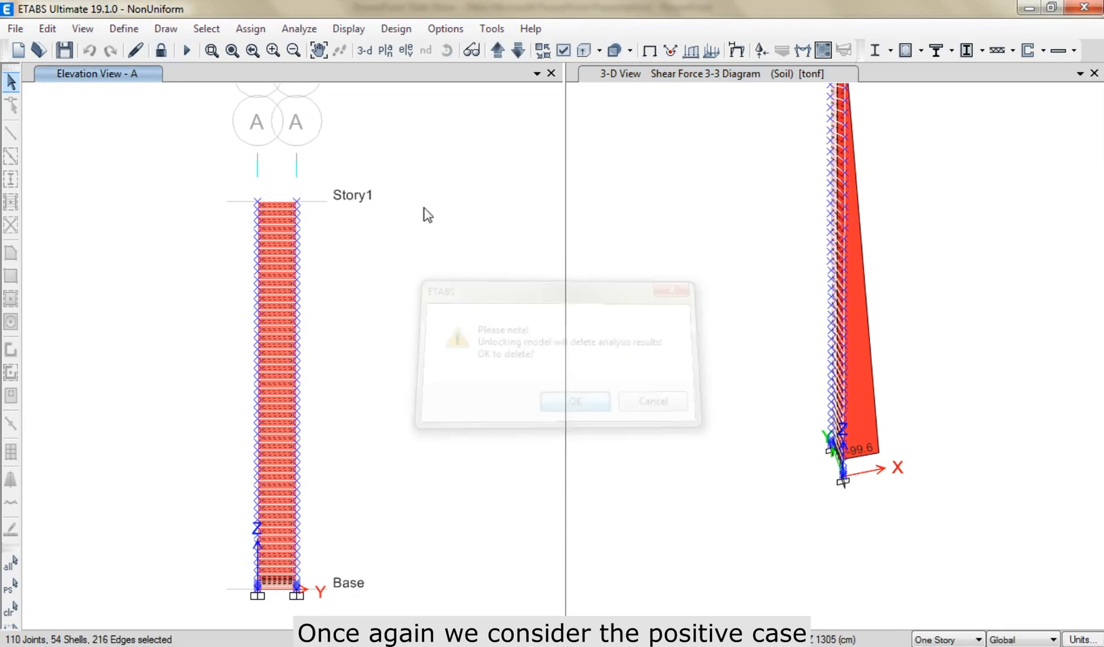
{"action": "left_click", "coordinate": [250, 28]}
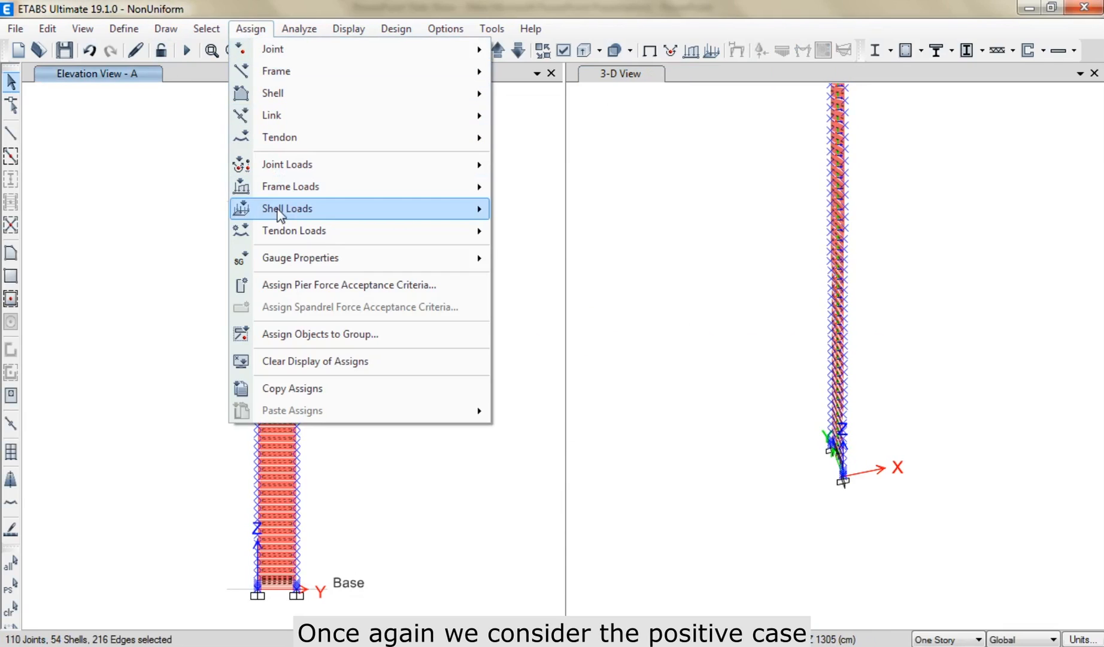
{"action": "mouse_move", "coordinate": [317, 209]}
{"action": "left_click", "coordinate": [634, 256]}
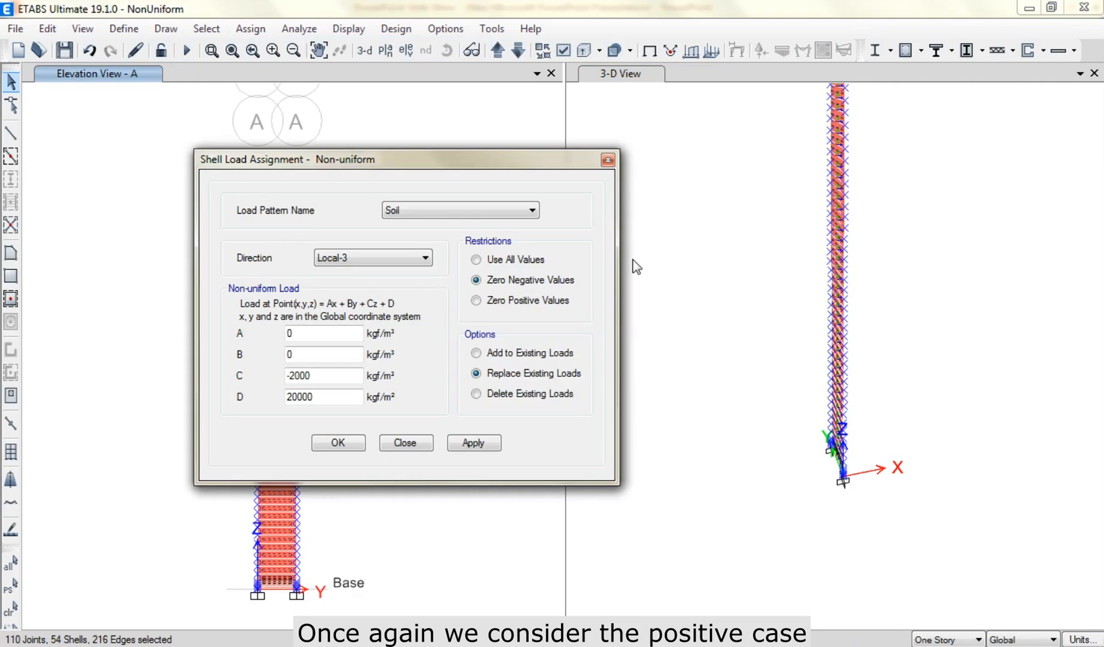
{"action": "left_click", "coordinate": [476, 300]}
{"action": "left_click", "coordinate": [474, 446]}
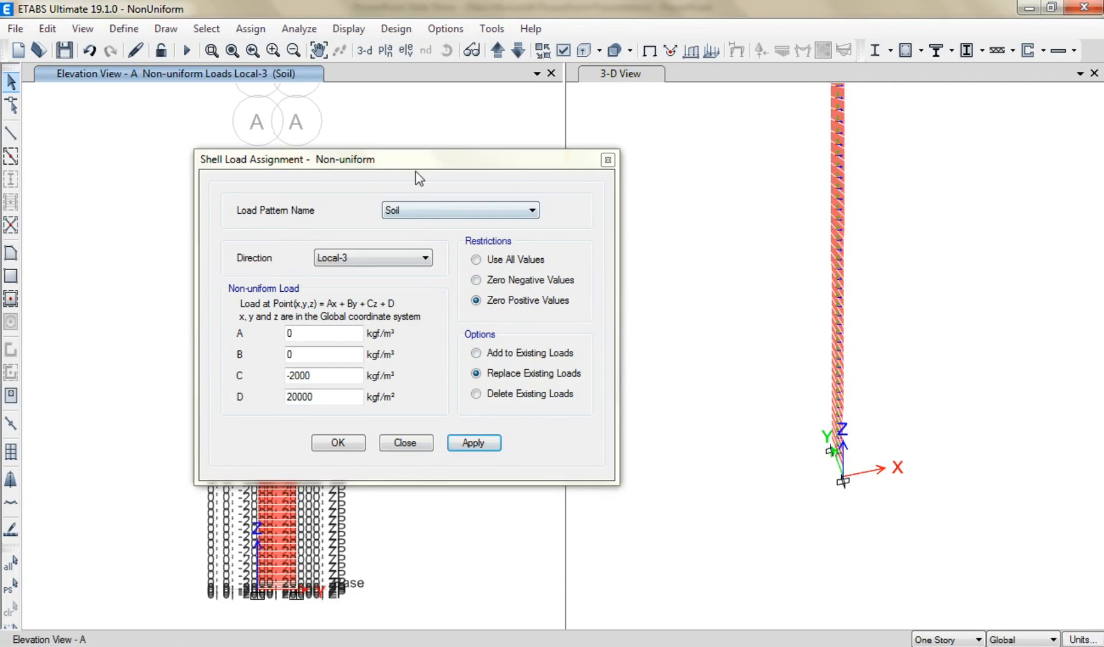
- Close the load assignment and rerun the analysis with the Zero Positive Values Soil load, using the 3-D view for results
{"action": "left_click_drag", "start_coordinate": [416, 170], "coordinate": [624, 128]}
{"action": "left_click", "coordinate": [607, 402]}
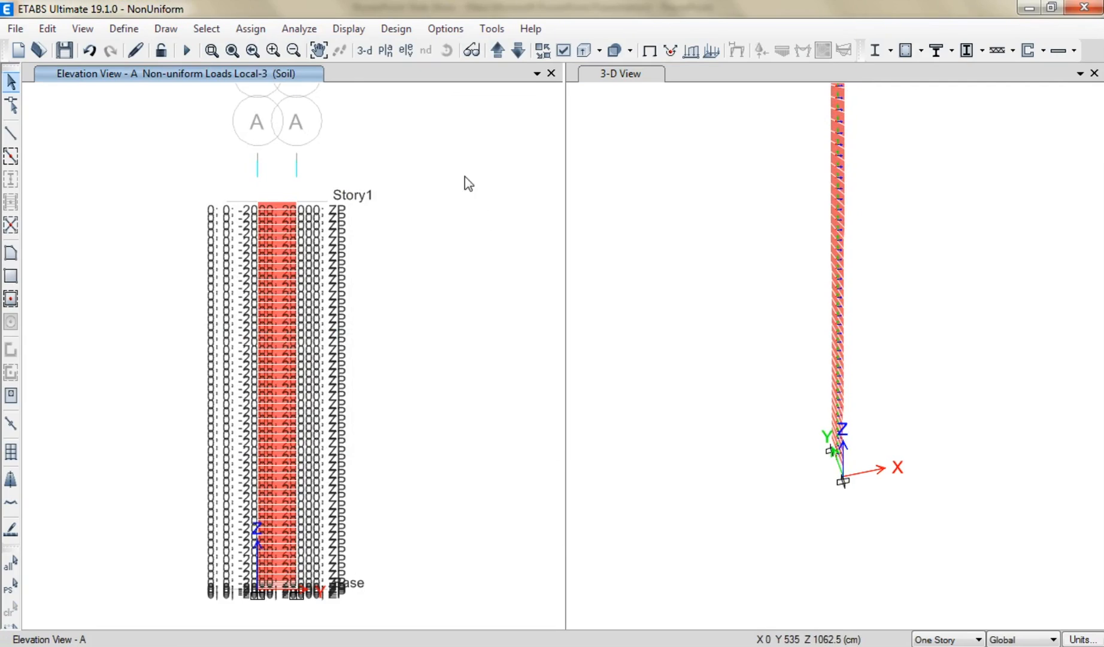
{"action": "left_click", "coordinate": [629, 118]}
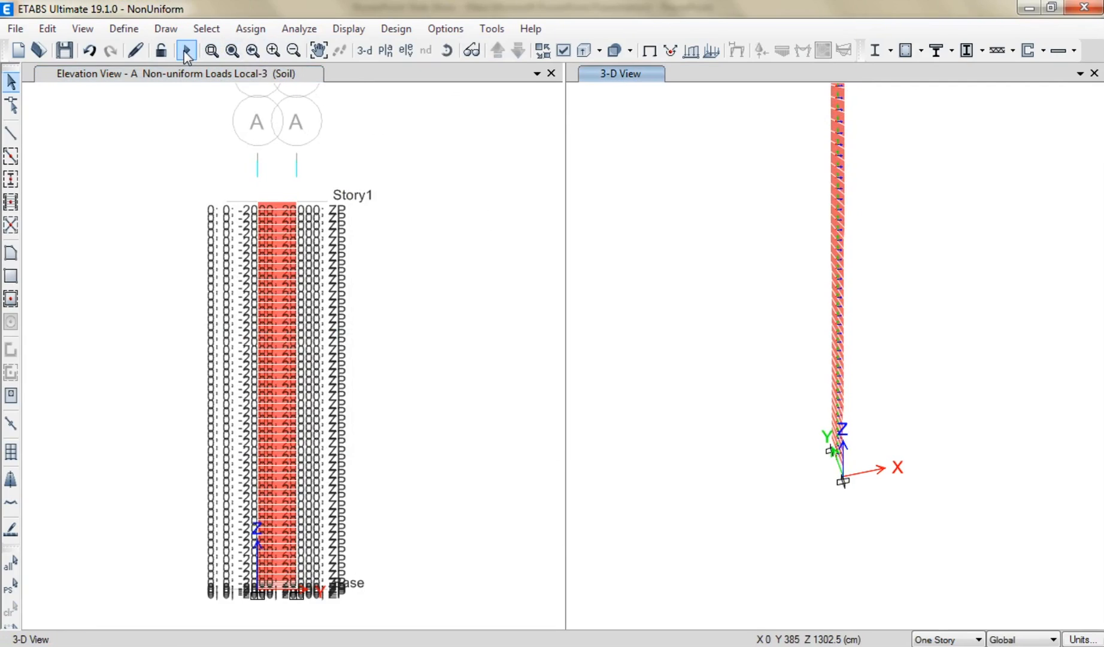
{"action": "left_click", "coordinate": [186, 52]}
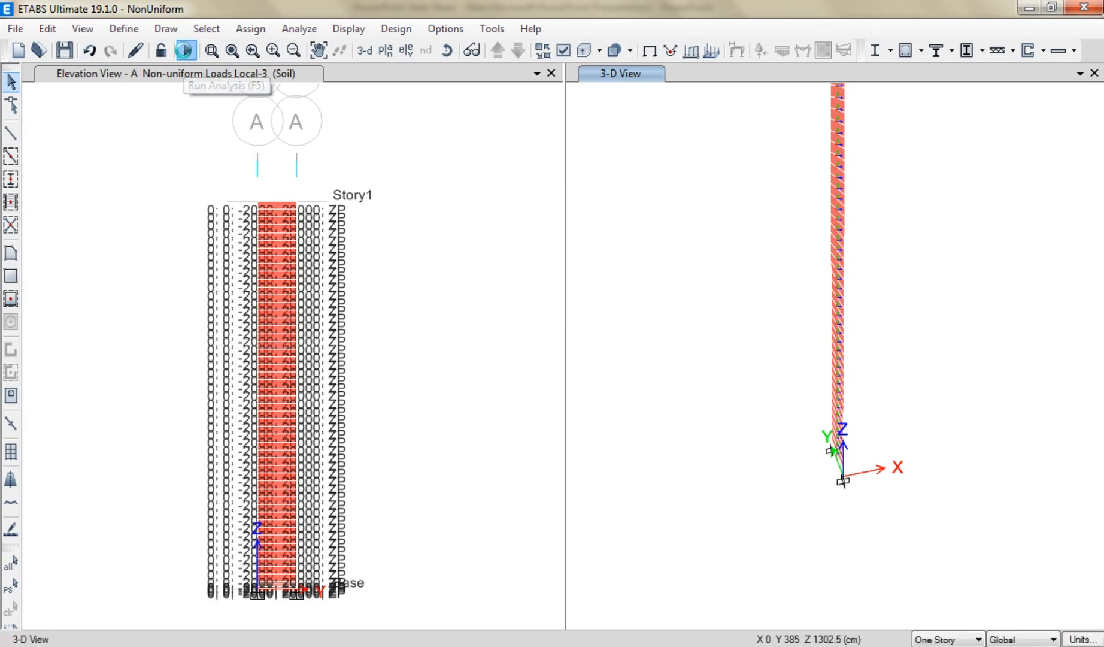
- Display the pier's Shear 3-3 and Moment 2-2 diagrams for the Soil case and compare them with the PowerPoint slide's Case 1 Positive results
{"action": "left_click", "coordinate": [801, 52]}
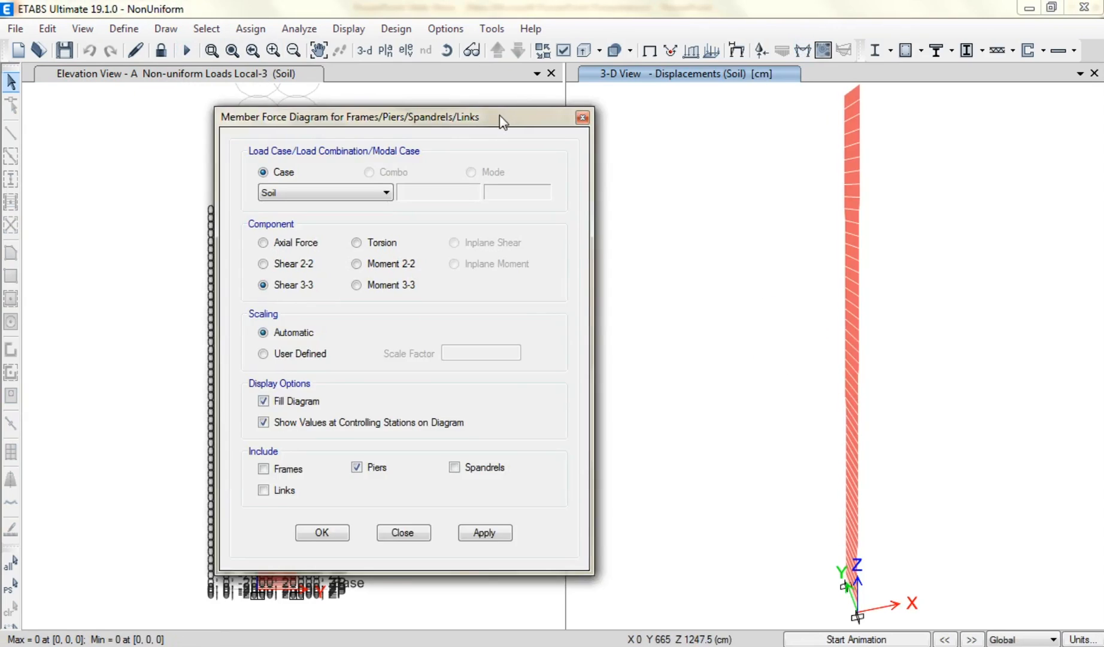
{"action": "left_click_drag", "start_coordinate": [503, 120], "coordinate": [419, 91]}
{"action": "left_click", "coordinate": [401, 501]}
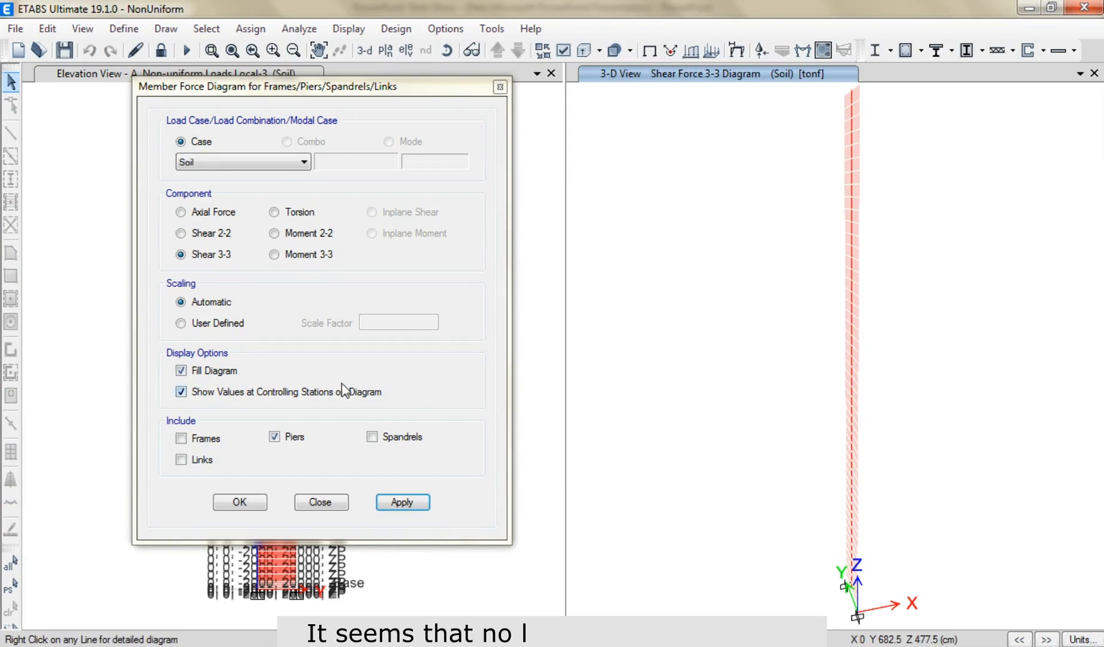
{"action": "left_click", "coordinate": [305, 235]}
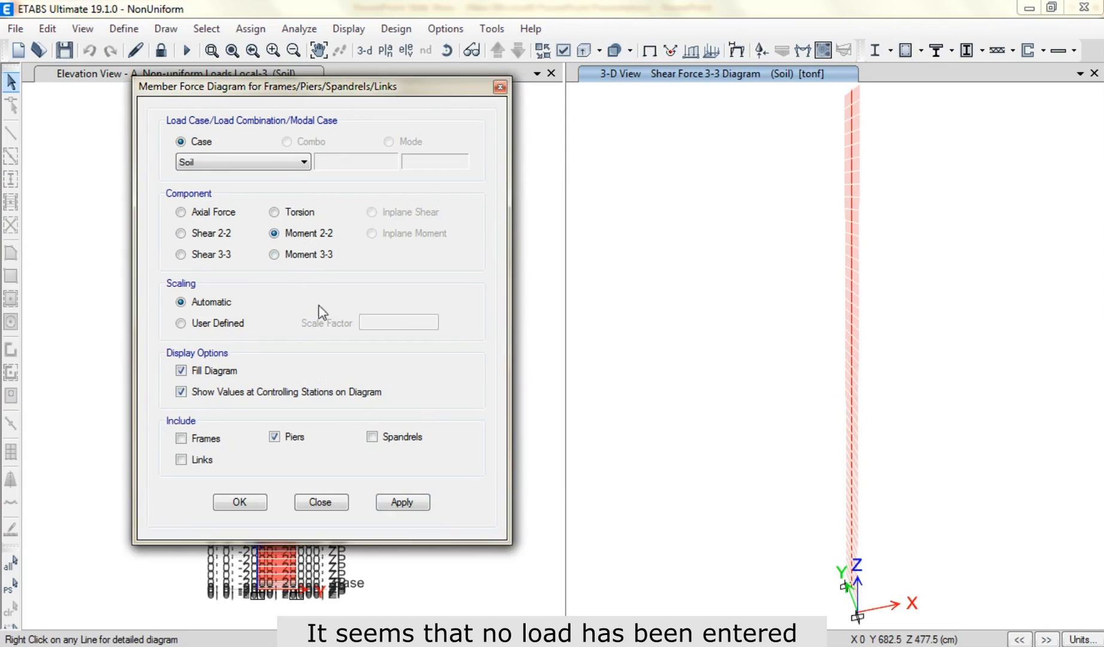
{"action": "left_click", "coordinate": [398, 503]}
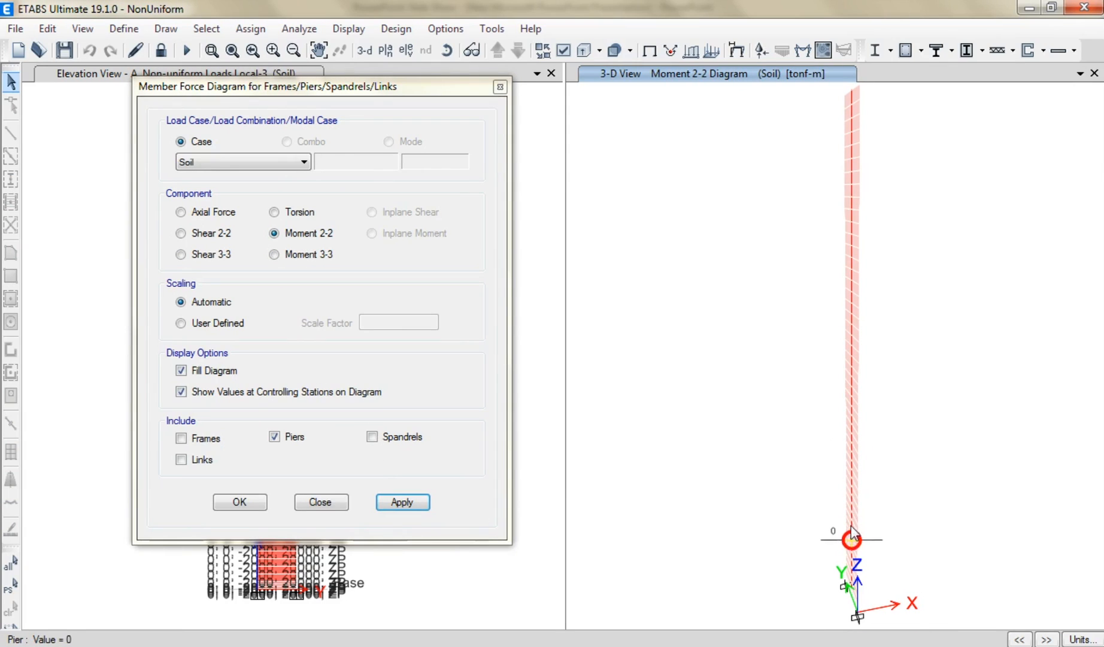
{"action": "key", "text": "alt+Tab"}
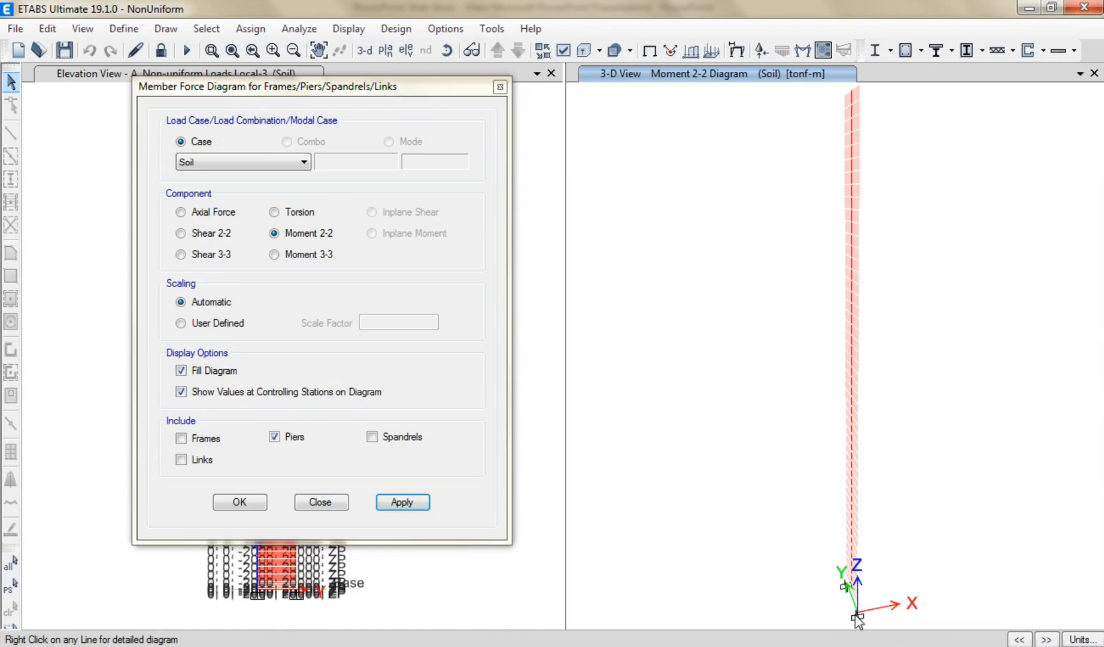
- Clear the load display from the elevation view and unlock the model, deleting the analysis results
{"action": "left_click", "coordinate": [340, 504]}
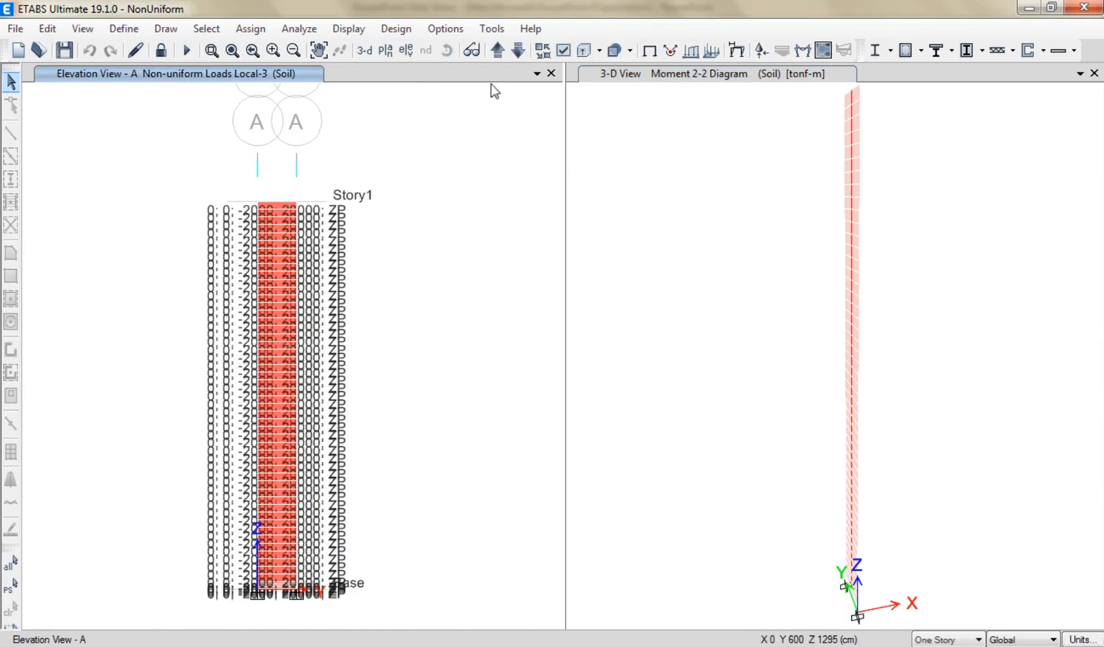
{"action": "left_click", "coordinate": [649, 49]}
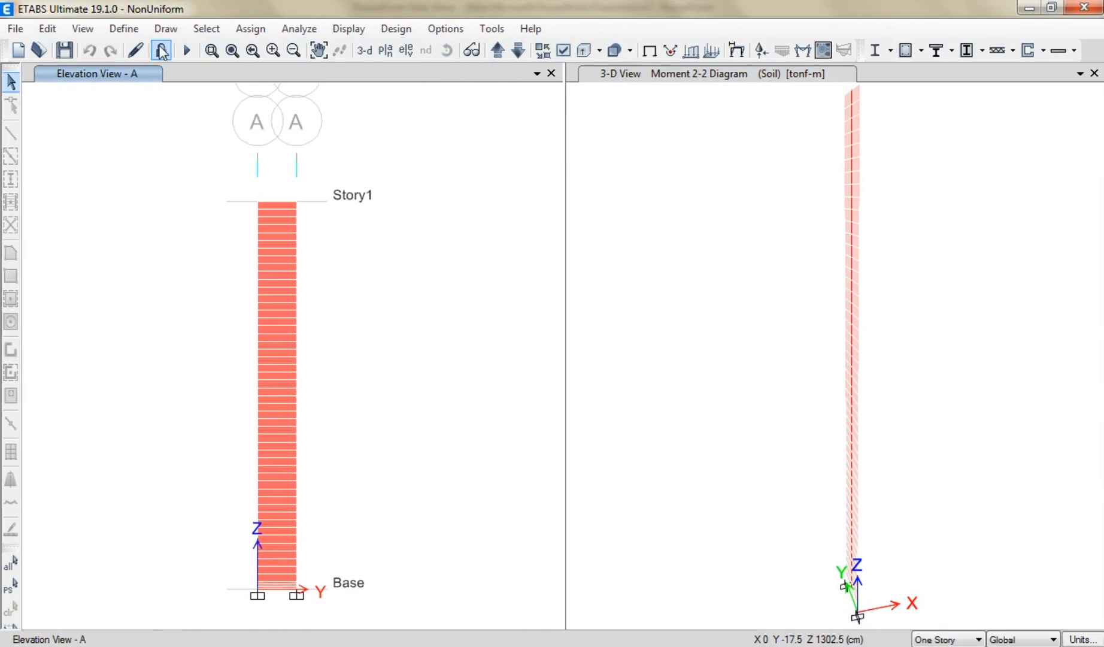
{"action": "left_click", "coordinate": [161, 51]}
{"action": "left_click", "coordinate": [572, 401]}
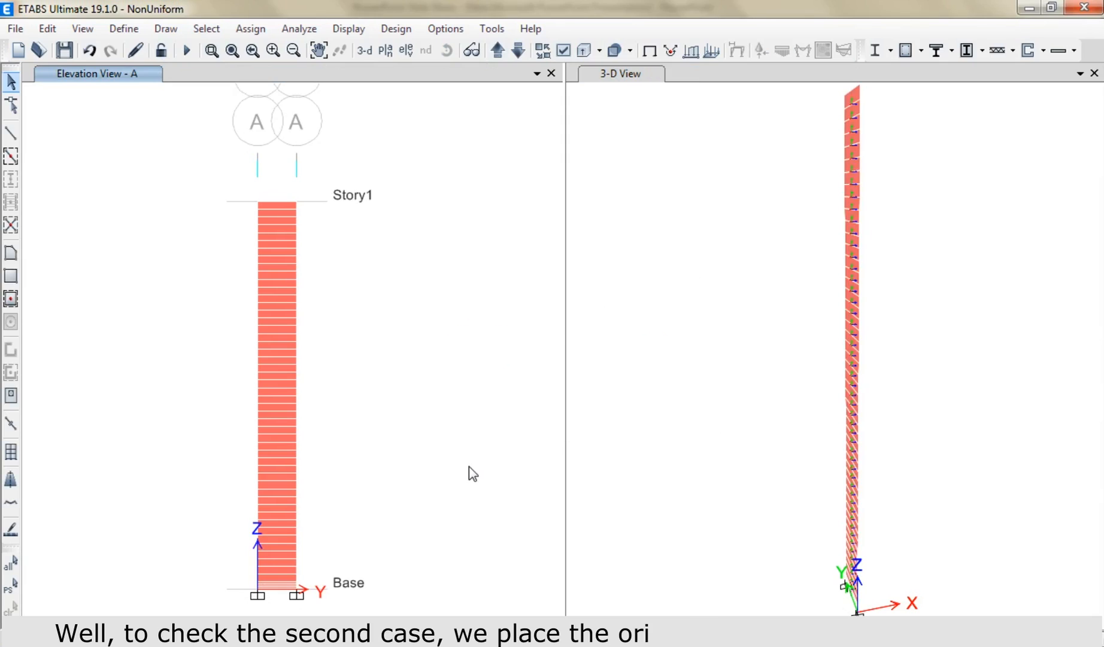
- Review Case 2 in the PowerPoint slide and set the Base elevation to -1000 cm in the story data
{"action": "key", "text": "alt+Tab"}
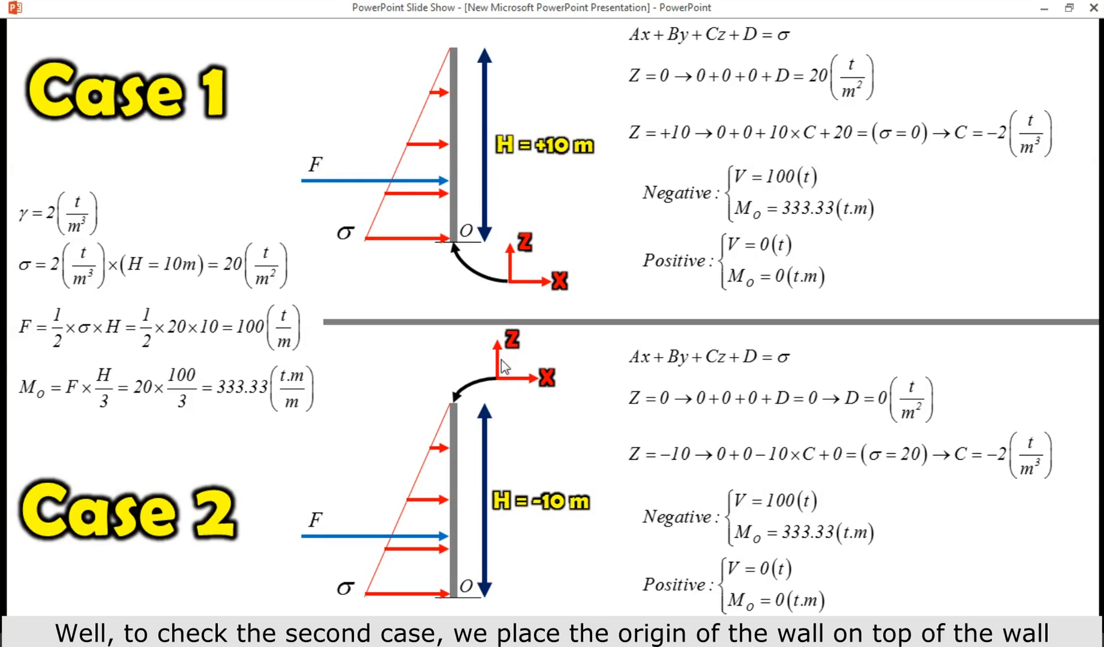
{"action": "left_click", "coordinate": [1103, 346]}
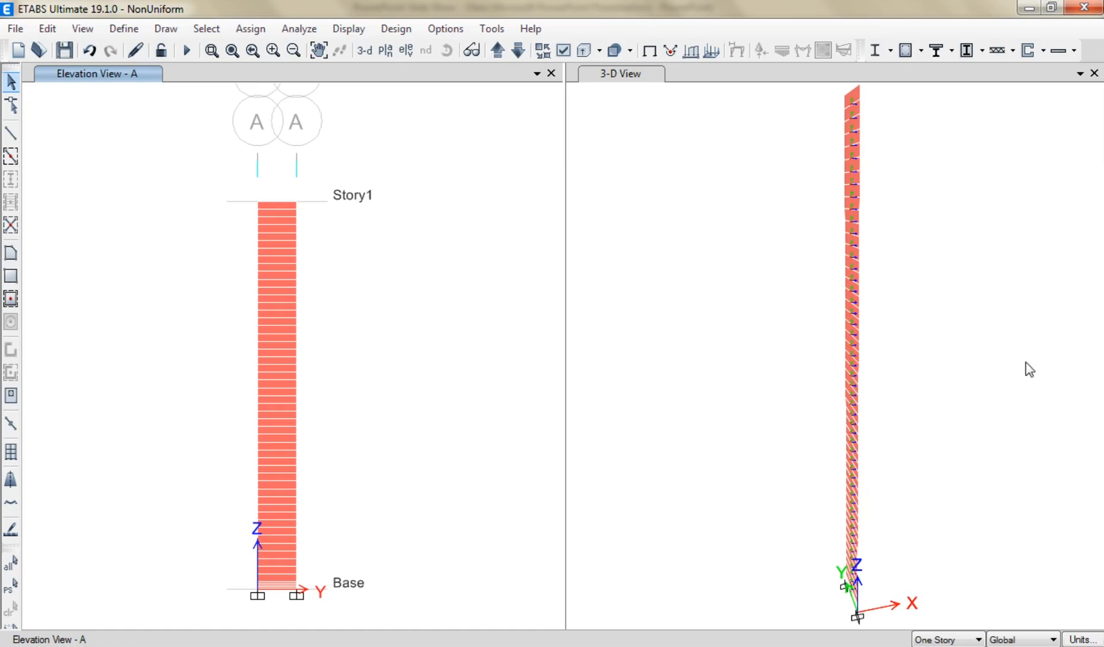
{"action": "right_click", "coordinate": [495, 299]}
{"action": "left_click", "coordinate": [499, 299]}
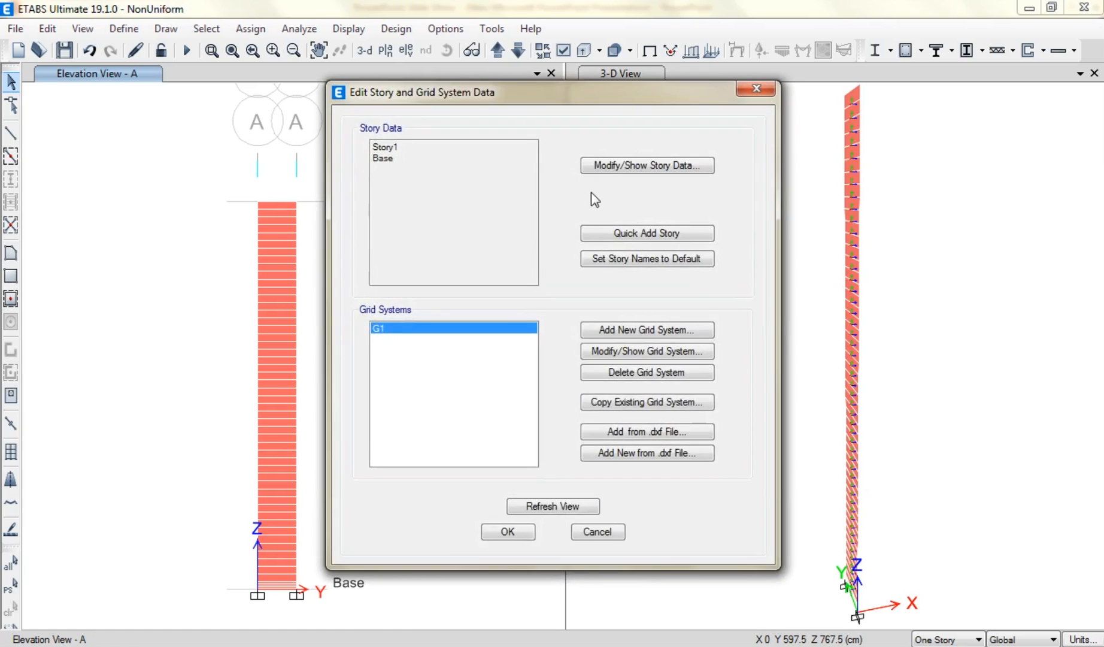
{"action": "left_click", "coordinate": [603, 171]}
{"action": "left_click", "coordinate": [510, 227]}
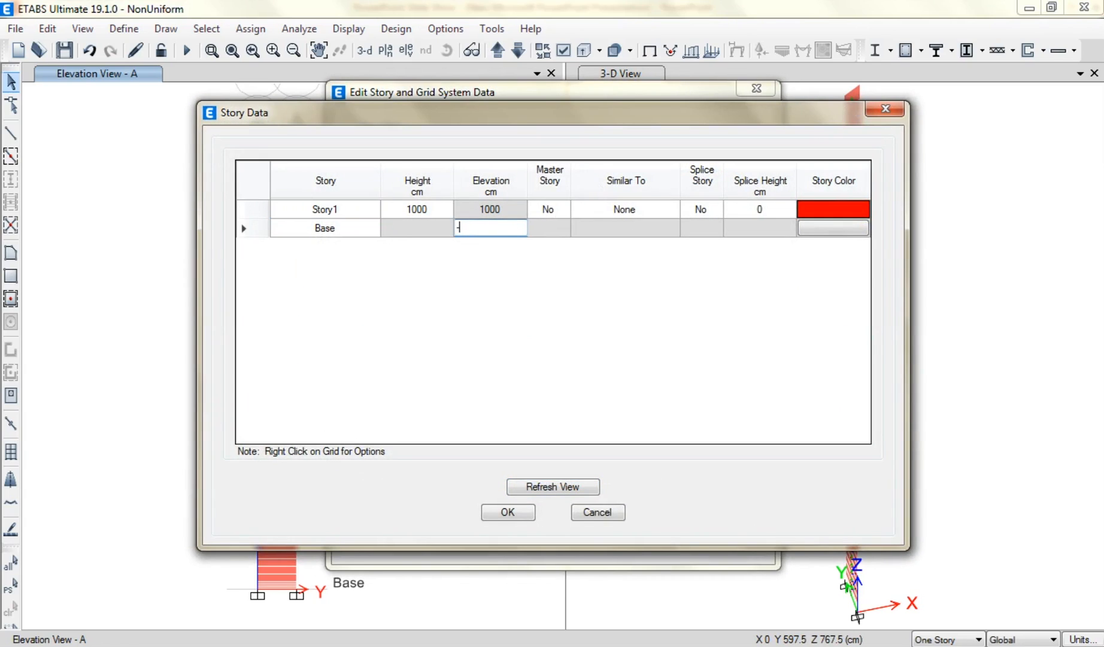
{"action": "key", "text": "Return"}
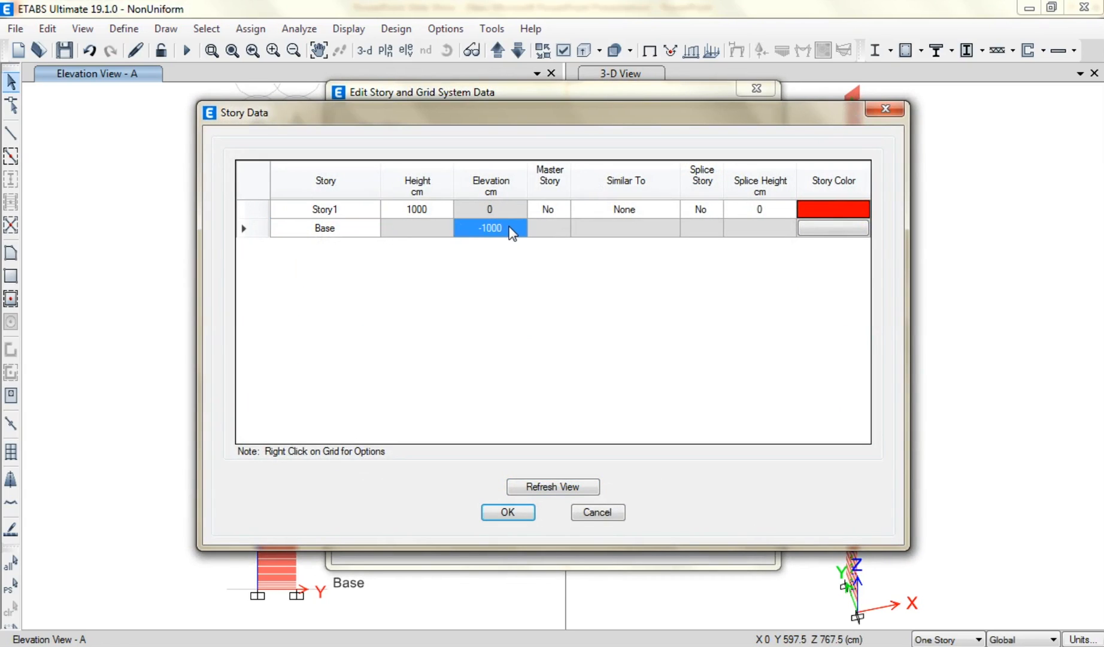
{"action": "left_click", "coordinate": [507, 514]}
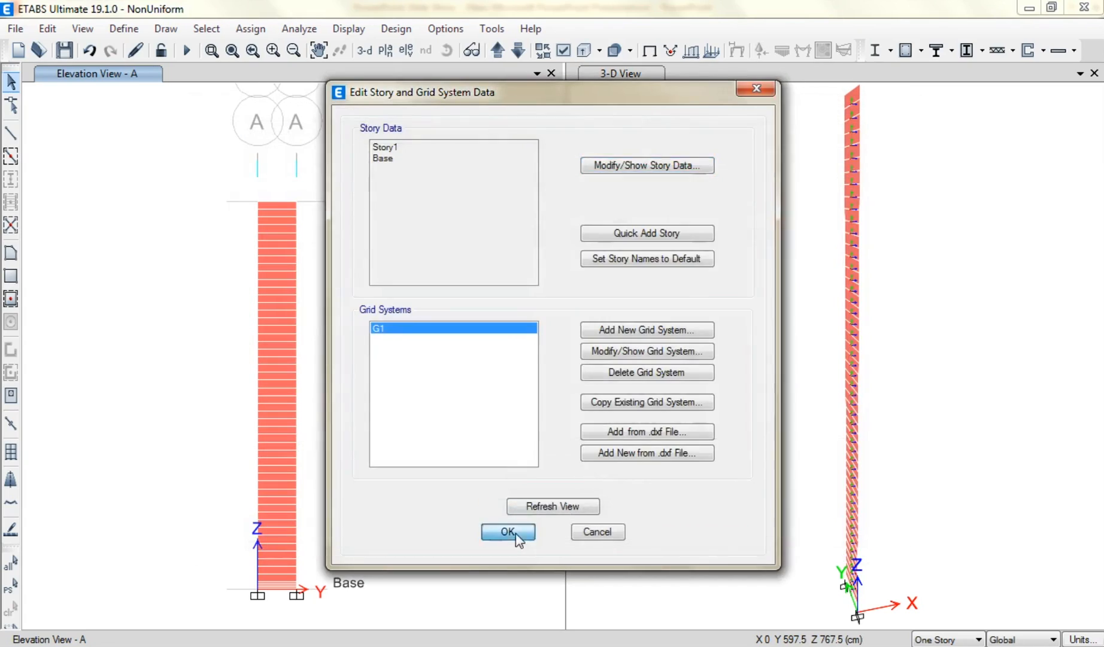
{"action": "left_click", "coordinate": [513, 530]}
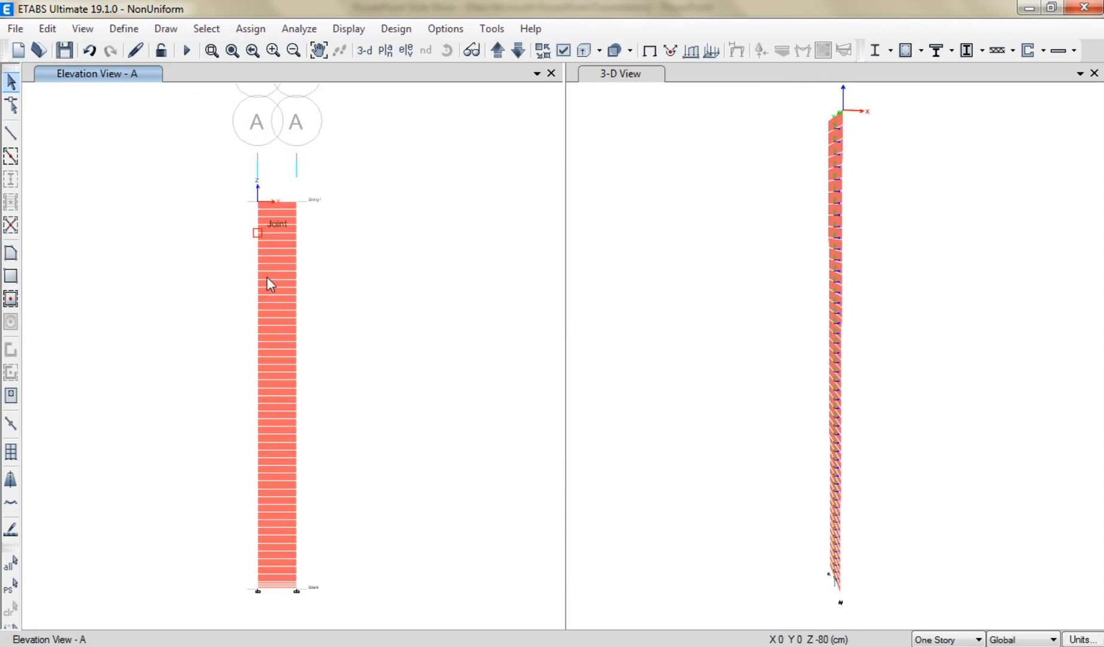
- Select the whole wall in the elevation view and open the non-uniform shell load assignment
{"action": "left_click_drag", "start_coordinate": [242, 607], "coordinate": [354, 178]}
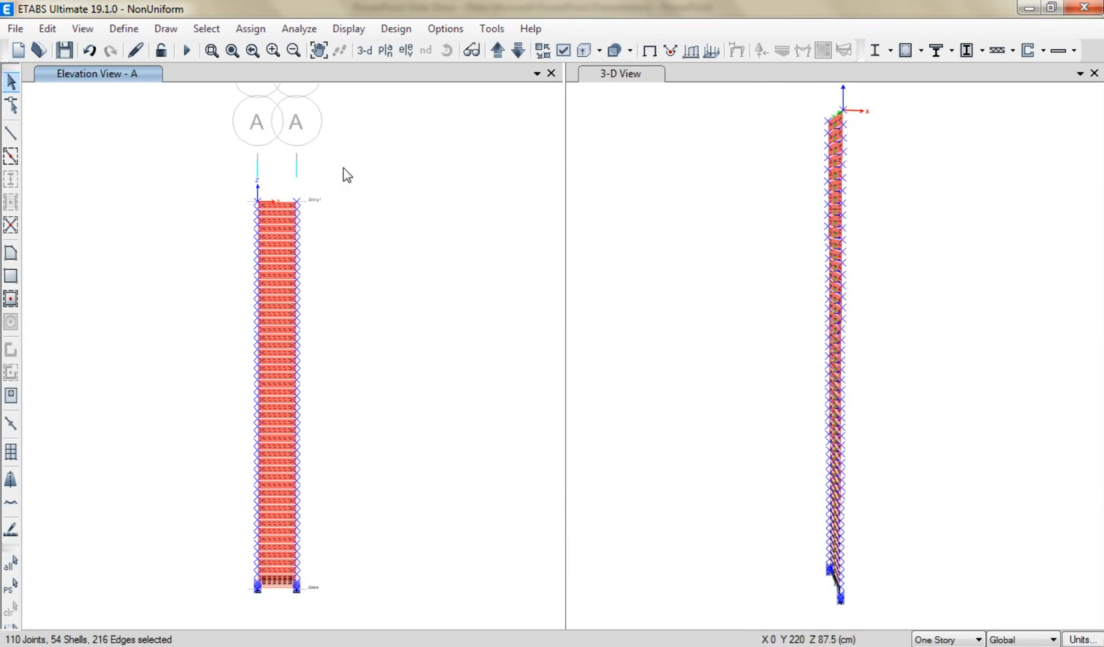
{"action": "left_click", "coordinate": [255, 33]}
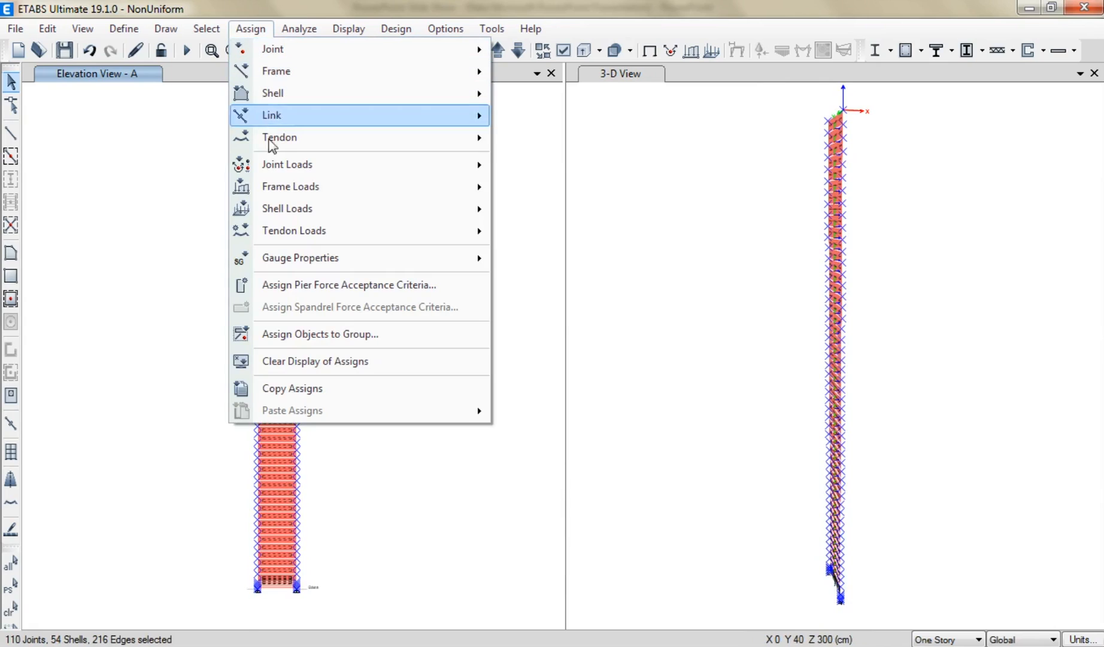
{"action": "mouse_move", "coordinate": [275, 211]}
{"action": "left_click", "coordinate": [549, 255]}
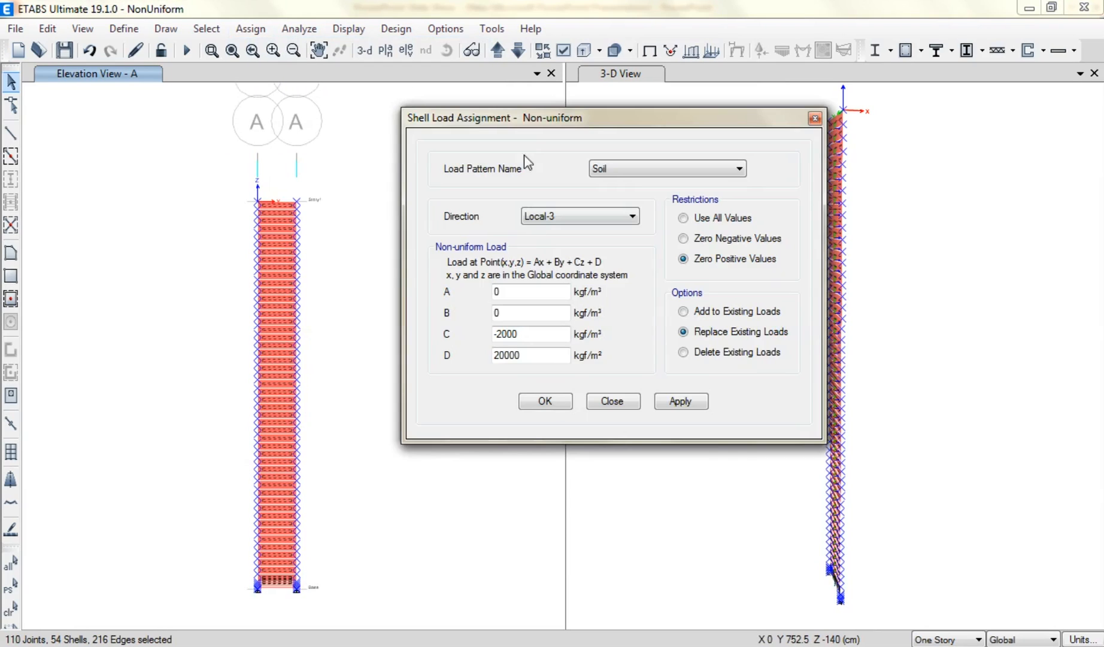
{"action": "mouse_move", "coordinate": [522, 124]}
{"action": "left_mouse_down"}
{"action": "mouse_move", "coordinate": [217, 116]}
{"action": "mouse_move", "coordinate": [208, 129]}
{"action": "left_mouse_up"}
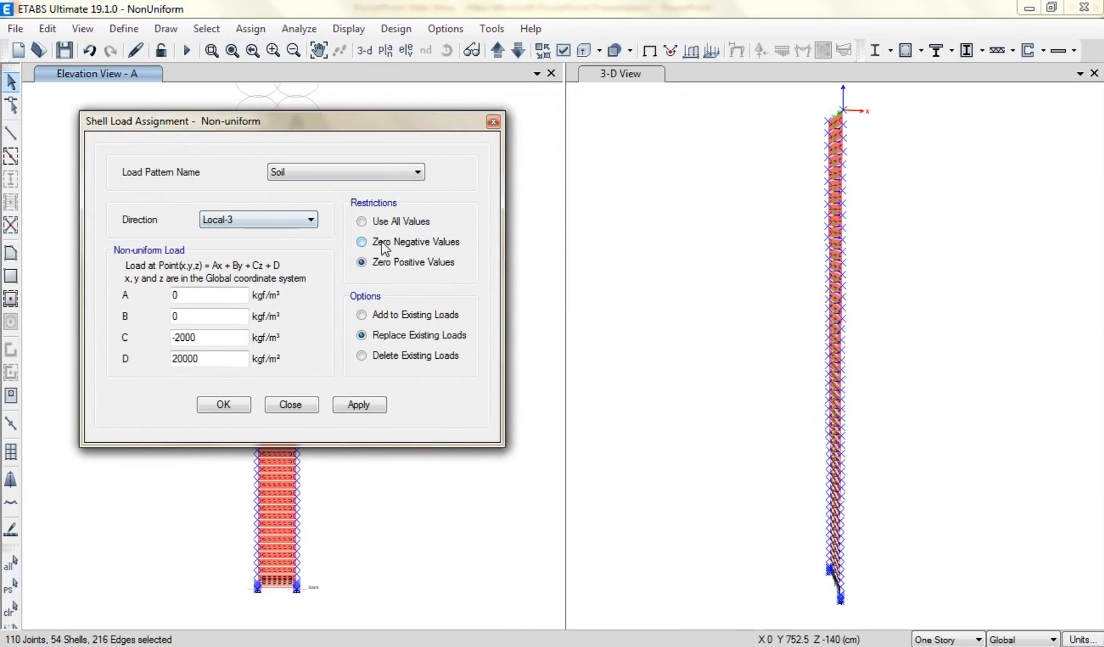
- Assign the non-uniform Soil load with Zero Negative Values, C = -2000 kgf/m³ and D = 0, checked against the Case 2 slide, replacing existing loads
{"action": "left_click", "coordinate": [360, 242]}
{"action": "double_click", "coordinate": [213, 337]}
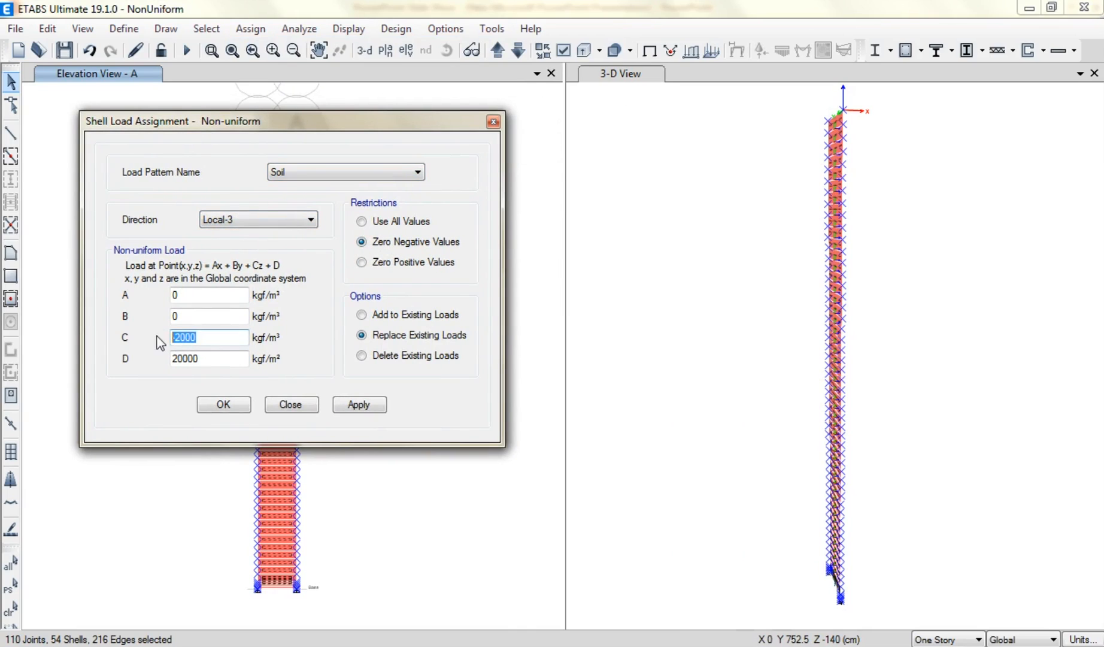
{"action": "double_click", "coordinate": [213, 358]}
{"action": "key", "text": "alt+Tab"}
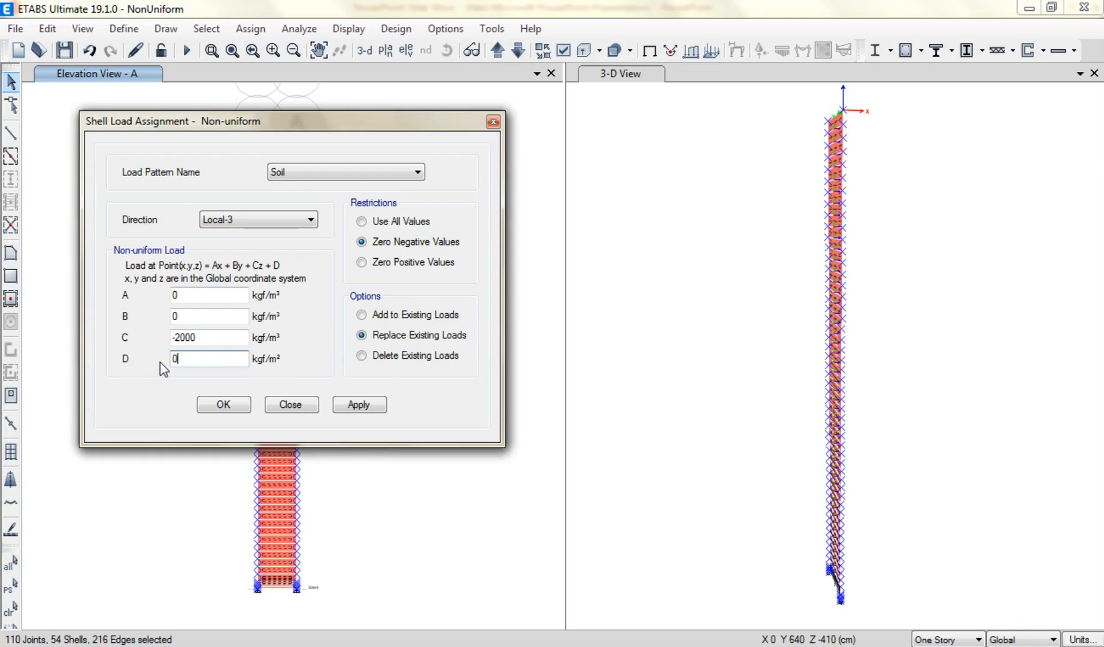
{"action": "double_click", "coordinate": [192, 337]}
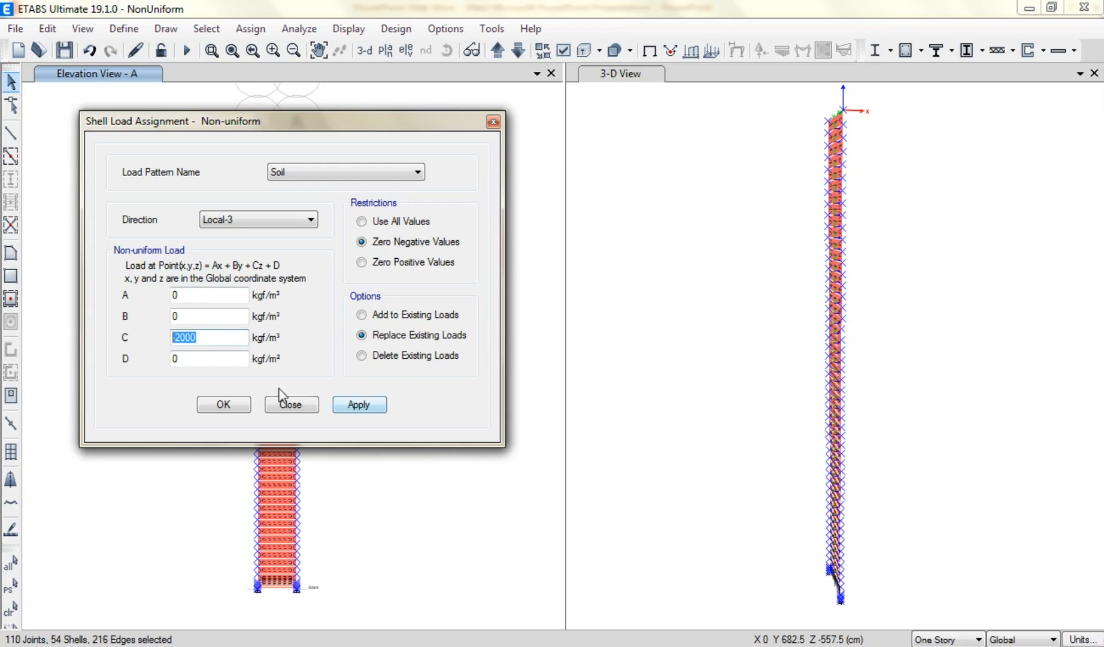
{"action": "type", "text": "-2000"}
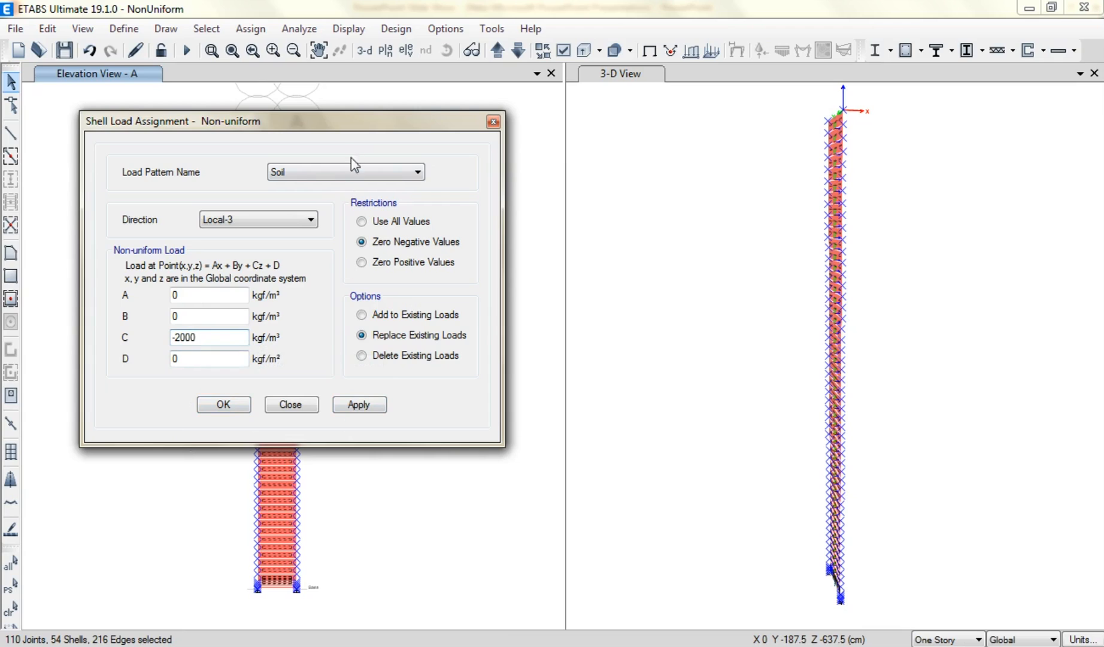
{"action": "left_click_drag", "start_coordinate": [353, 121], "coordinate": [684, 145]}
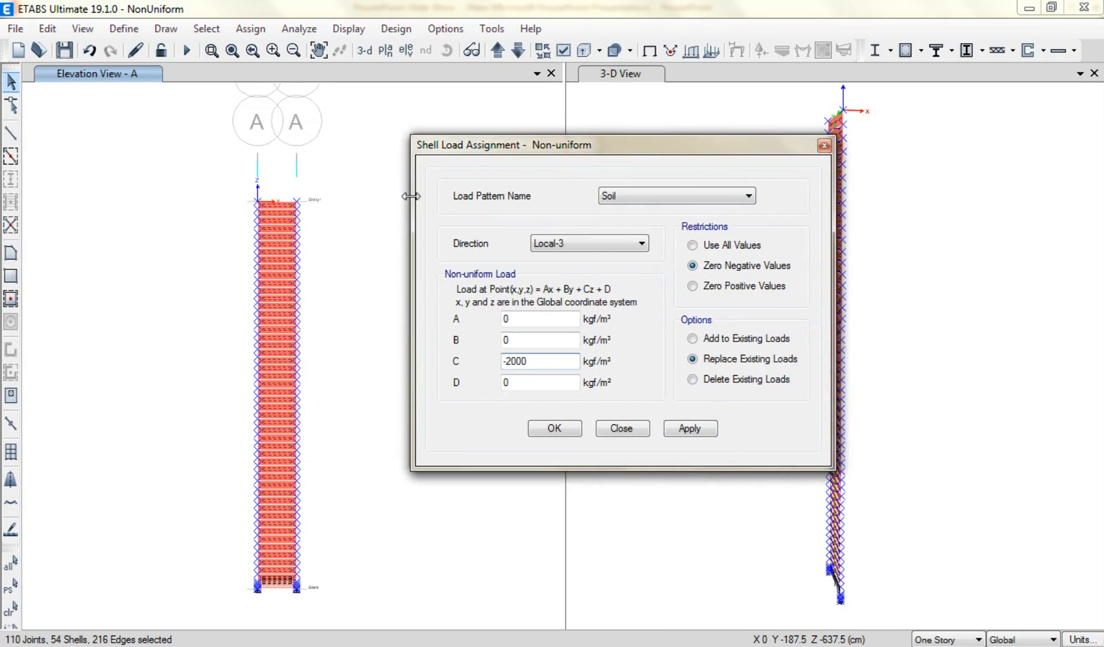
{"action": "left_click", "coordinate": [690, 432]}
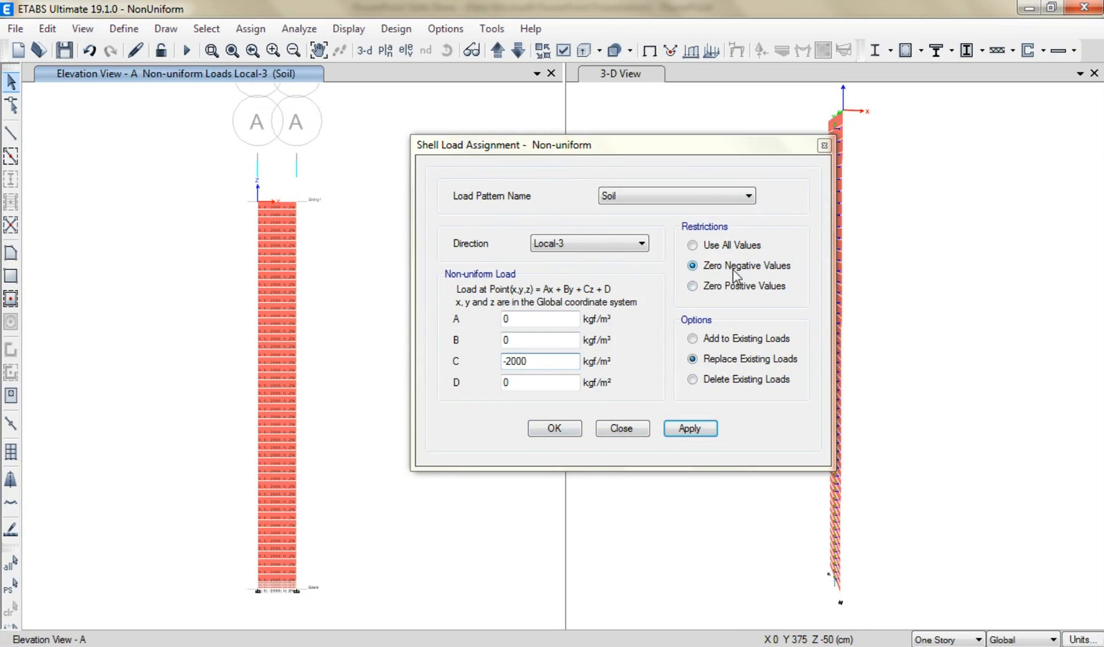
{"action": "left_click", "coordinate": [562, 429]}
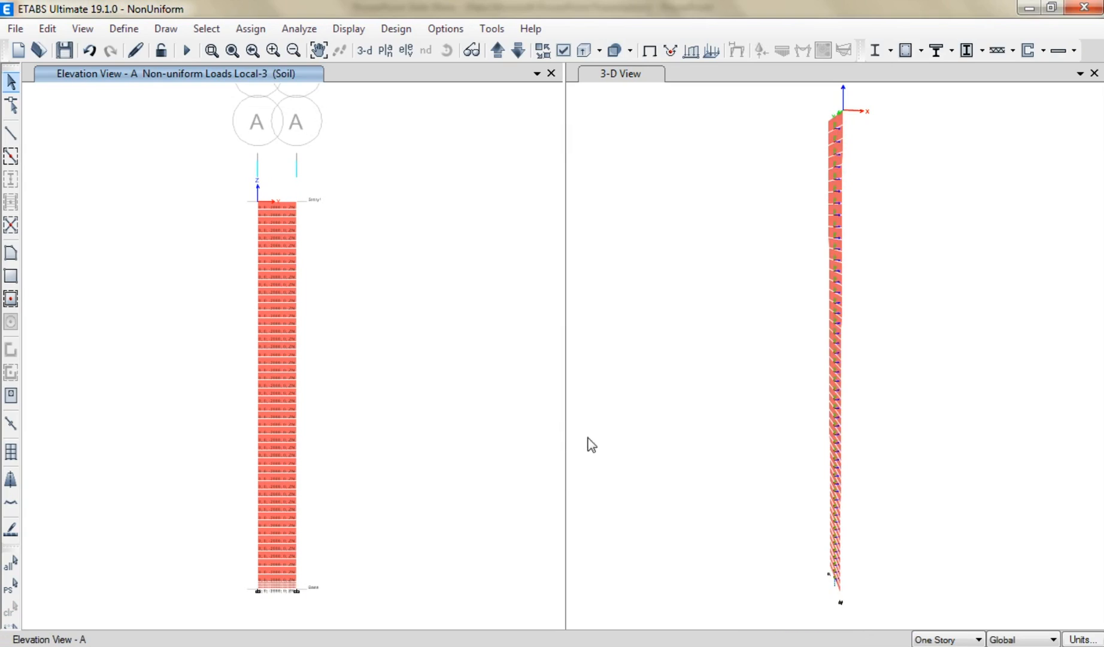
- Run the analysis and display the pier Moment 2-2 diagram for the Soil case in the 3-D view
{"action": "left_click", "coordinate": [596, 444]}
{"action": "left_click", "coordinate": [189, 50]}
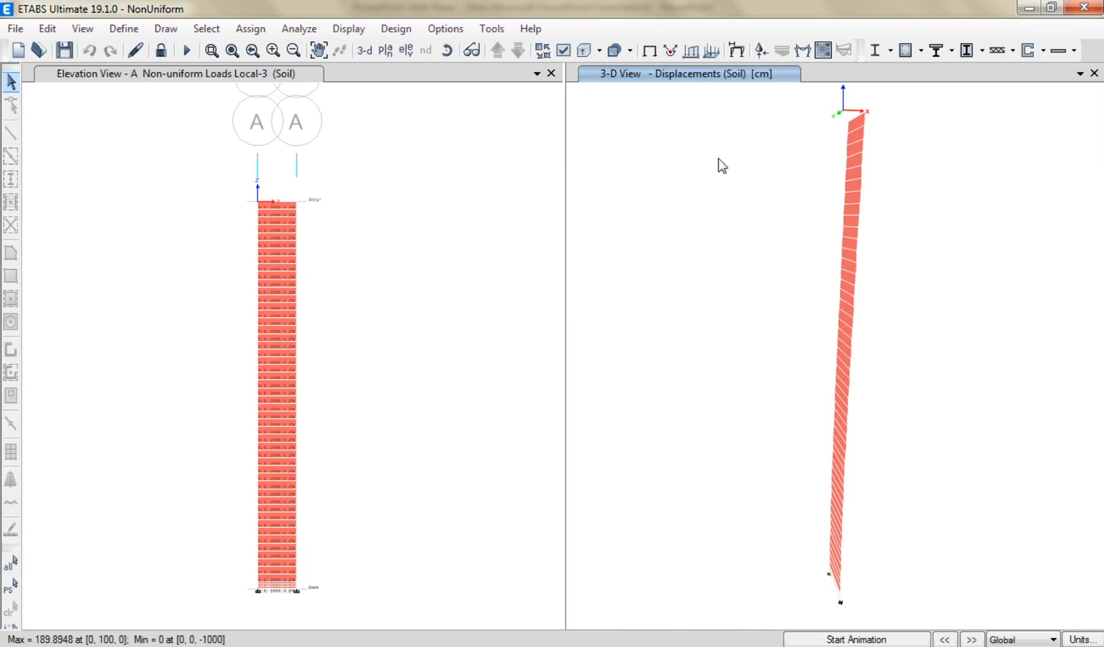
{"action": "left_click", "coordinate": [803, 50]}
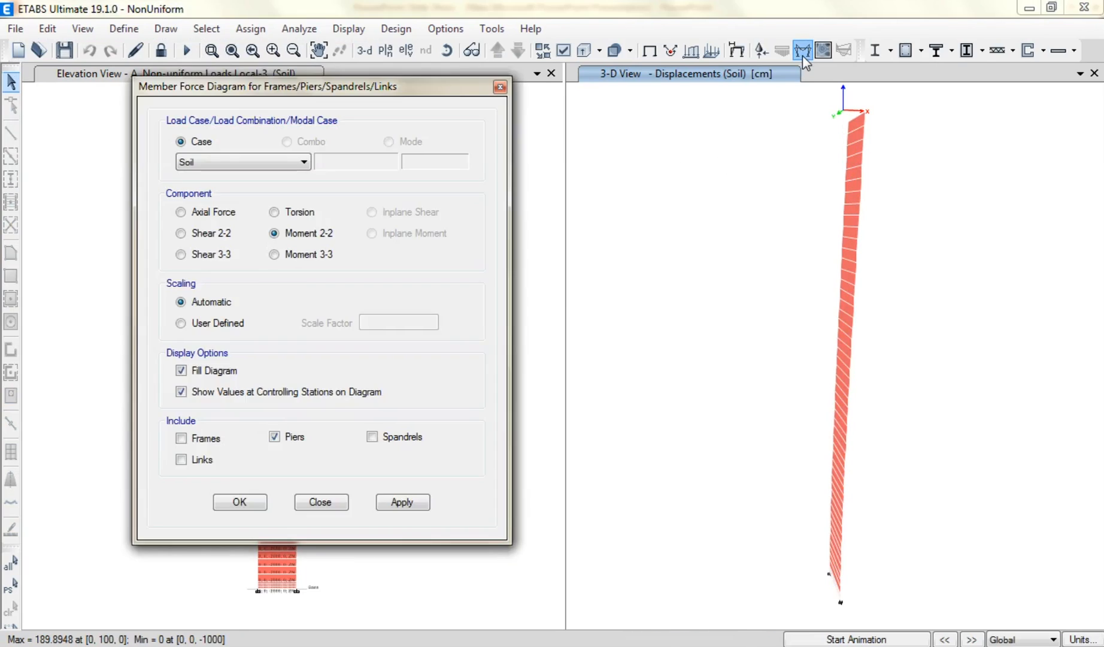
{"action": "left_click_drag", "start_coordinate": [447, 92], "coordinate": [422, 97]}
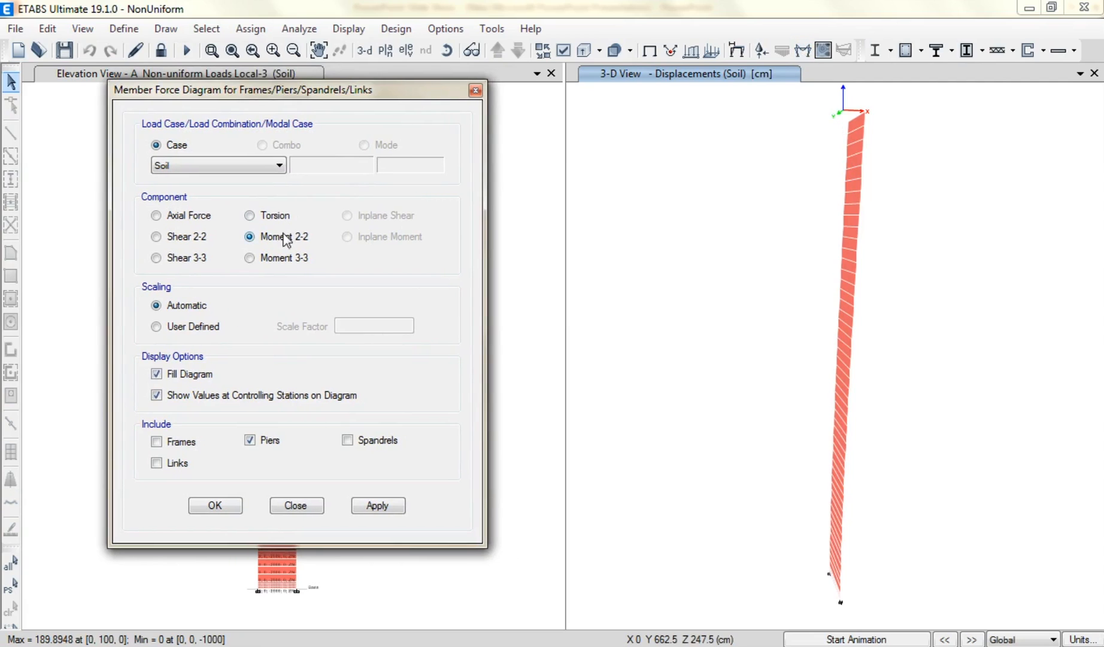
{"action": "left_click", "coordinate": [378, 509]}
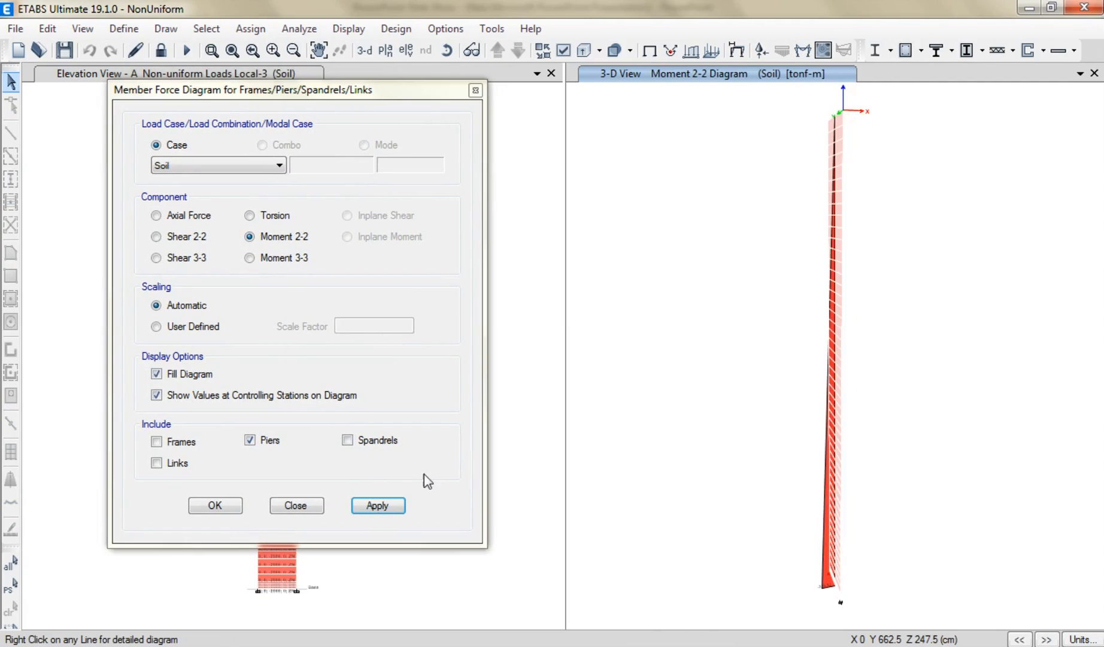
- Examine the pier moment at the wall base and compare it with the Case 2 negative result on the PowerPoint slide
{"action": "mouse_move", "coordinate": [833, 590]}
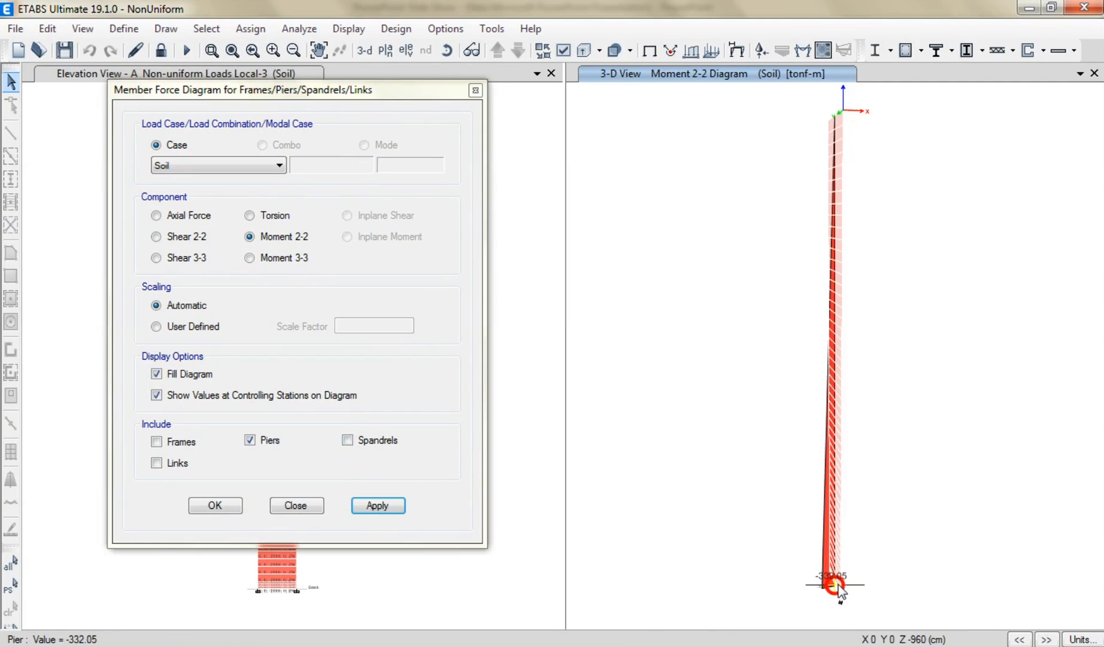
{"action": "middle_click_drag", "start_coordinate": [824, 599], "coordinate": [808, 570]}
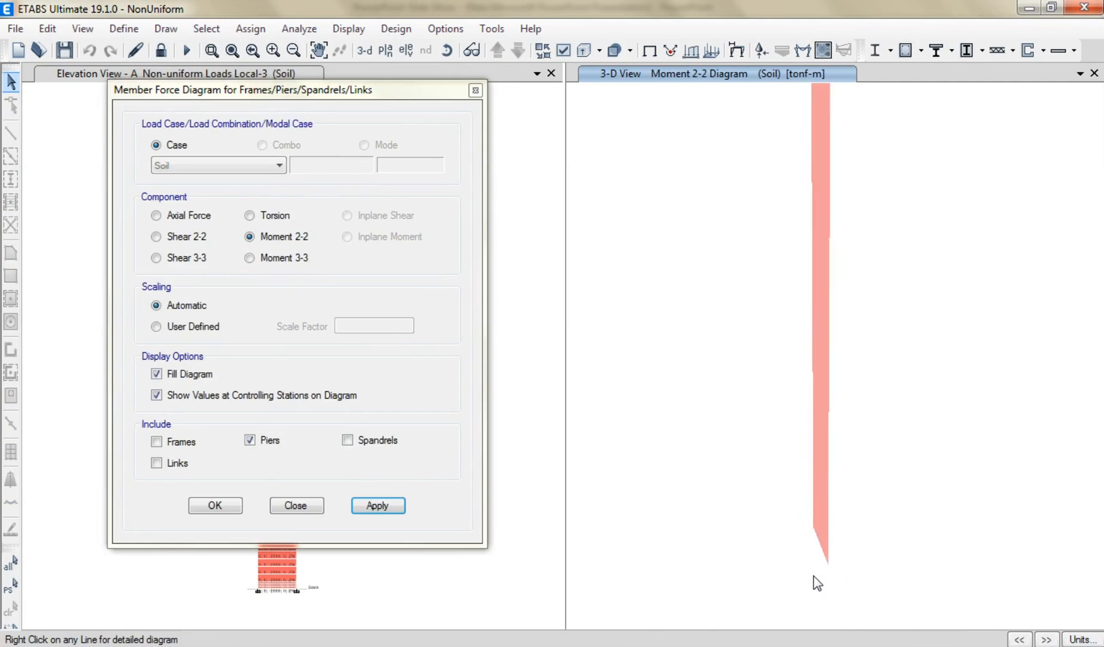
{"action": "scroll", "coordinate": [814, 580], "scroll_direction": "up", "scroll_amount": 2}
{"action": "mouse_move", "coordinate": [846, 436]}
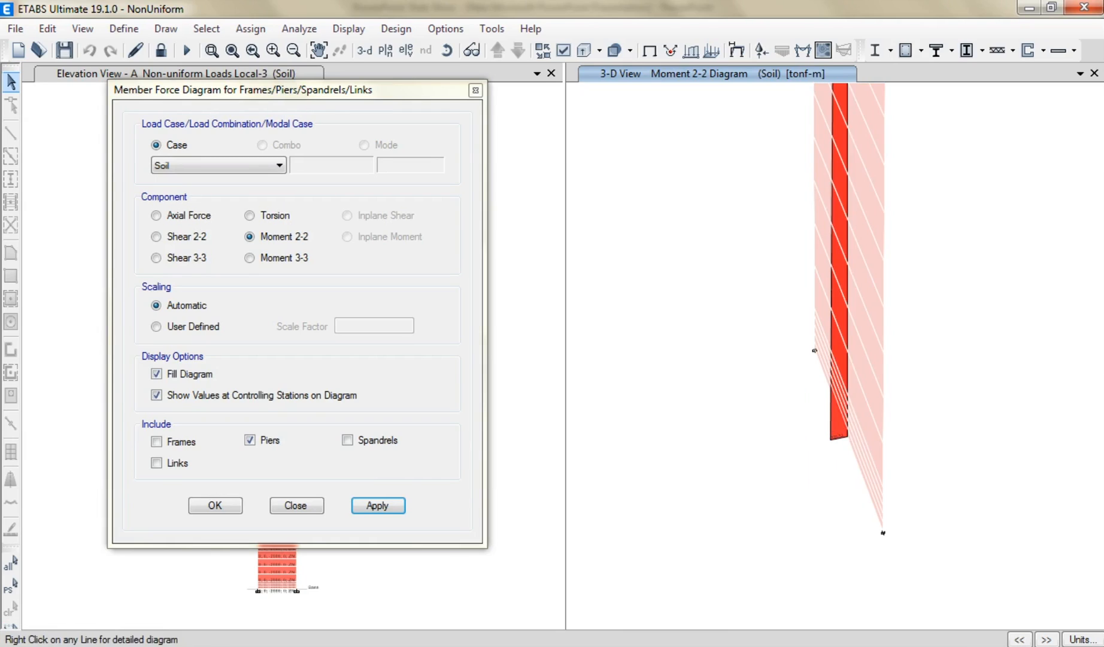
{"action": "key", "text": "alt+Tab"}
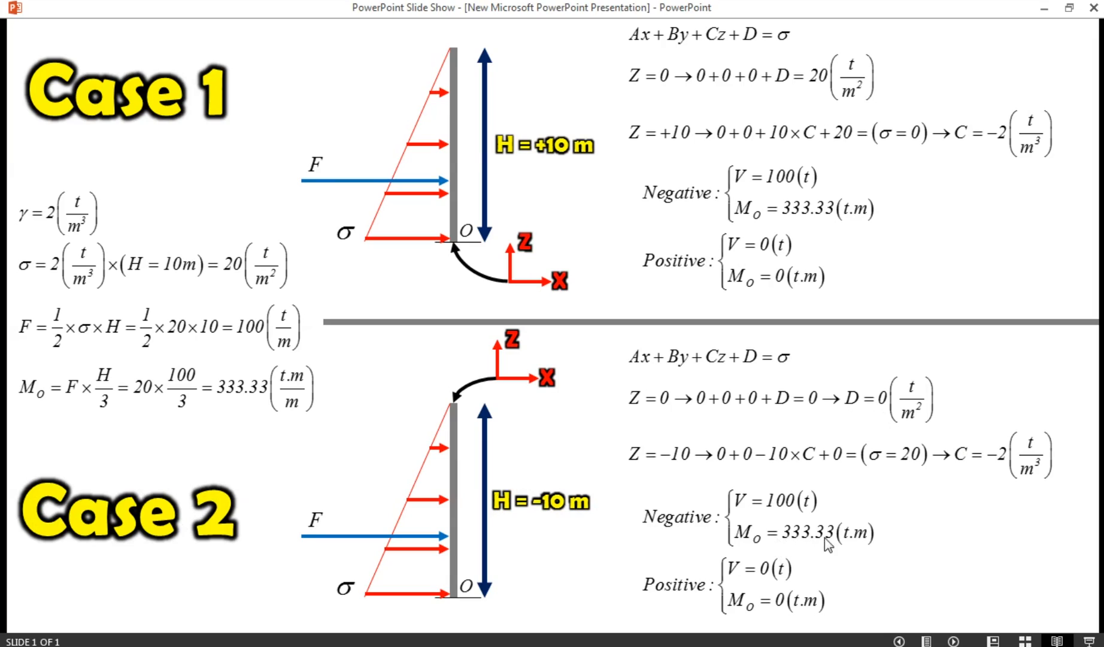
{"action": "key", "text": "alt+Tab"}
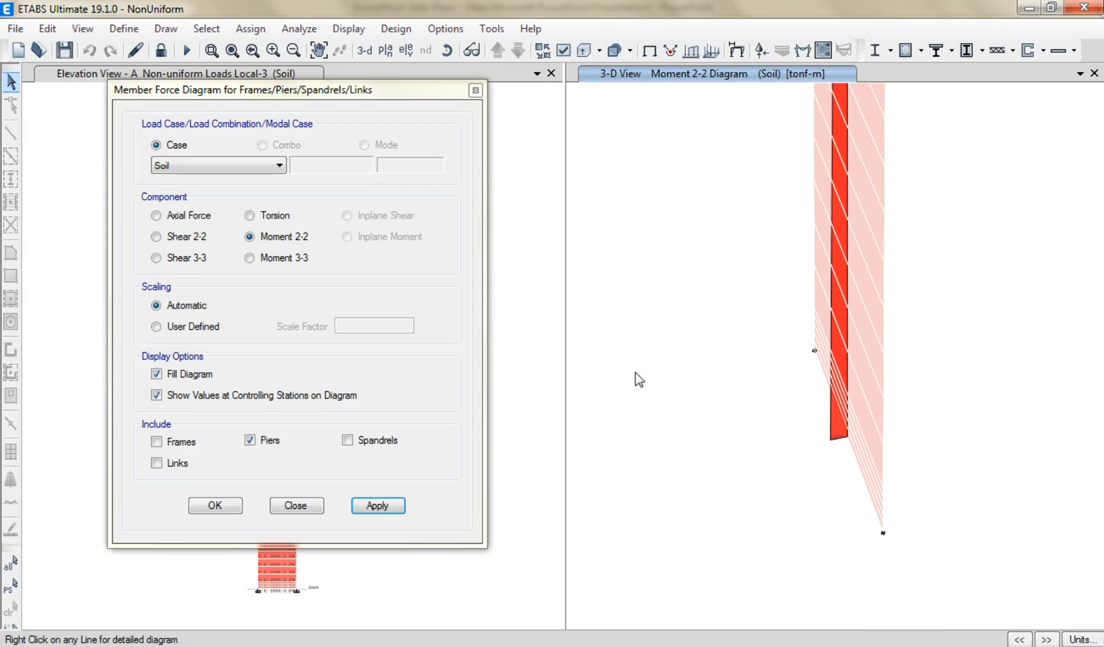
- Display the pier Shear 3-3 diagram for Soil and compare the base shear with the Case 2 slide
{"action": "left_click", "coordinate": [193, 259]}
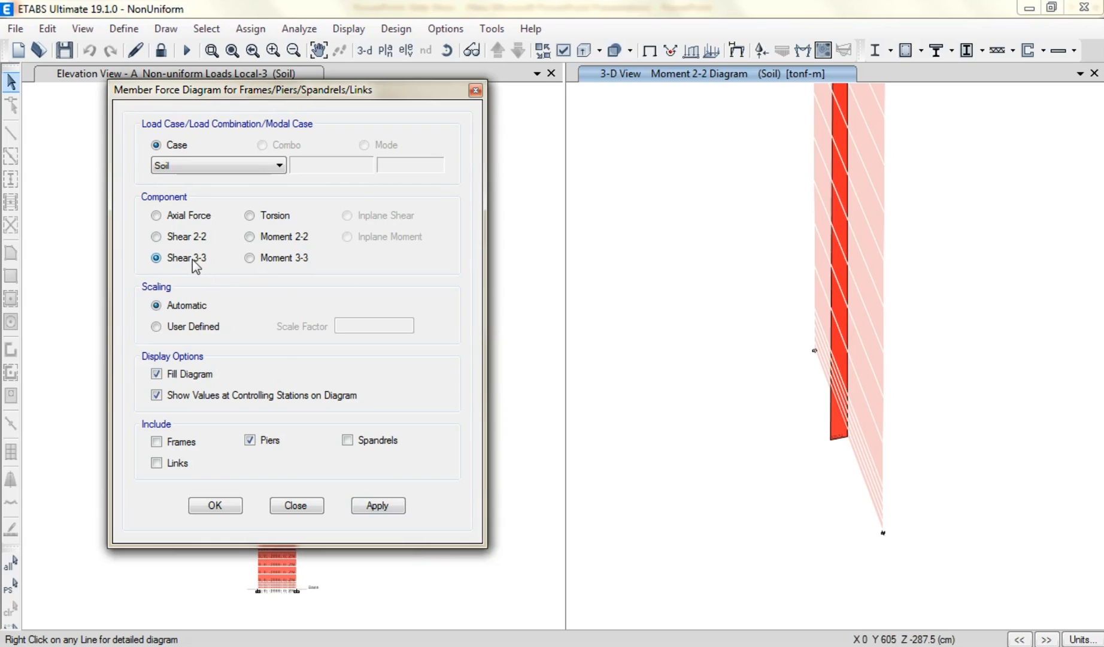
{"action": "left_click", "coordinate": [376, 506]}
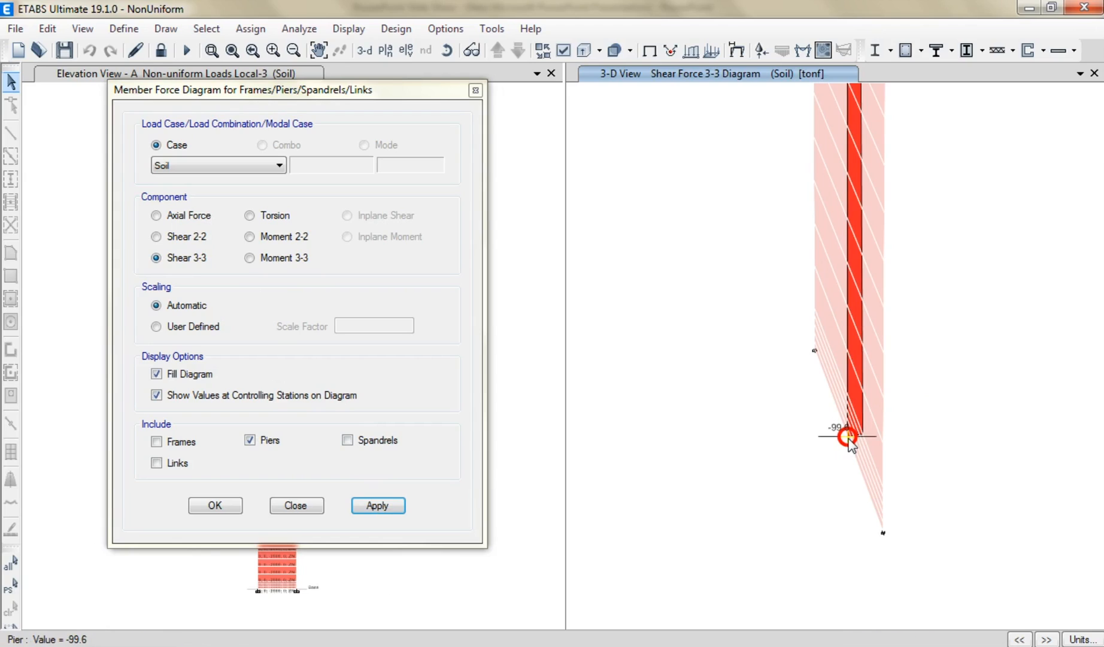
{"action": "key", "text": "alt+Tab"}
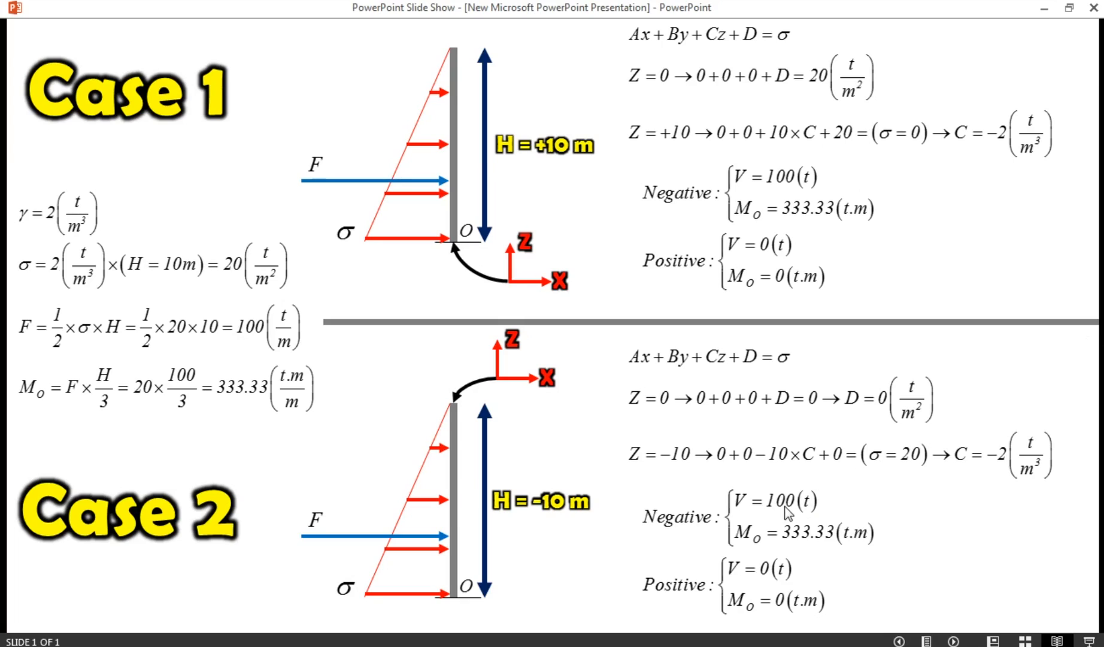
{"action": "key", "text": "alt+Tab"}
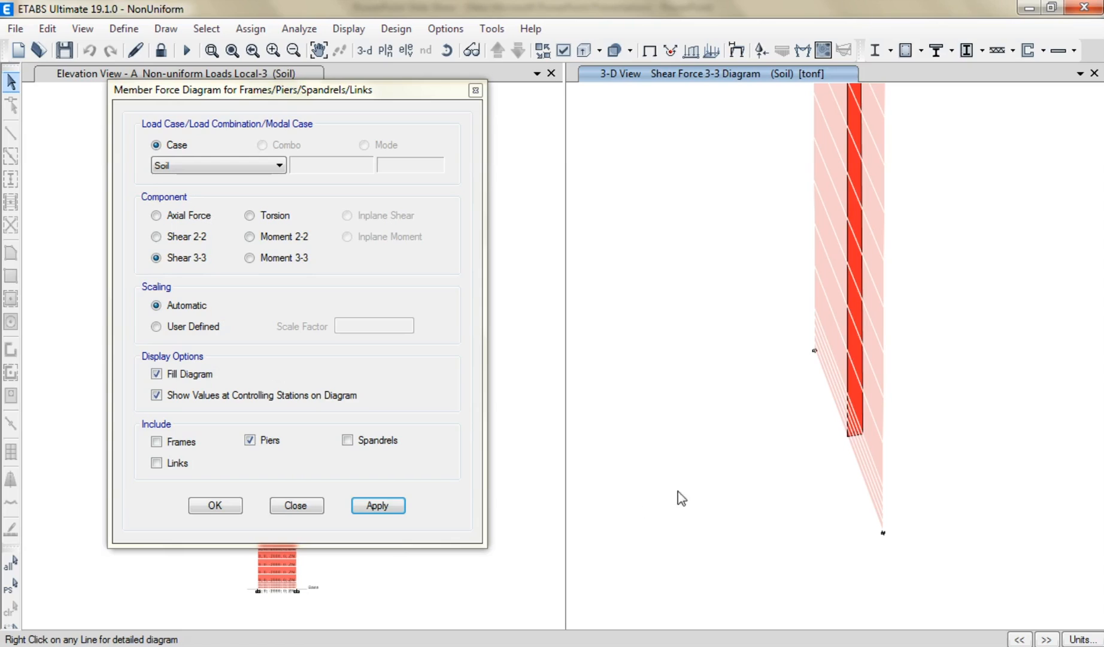
{"action": "left_click", "coordinate": [304, 504]}
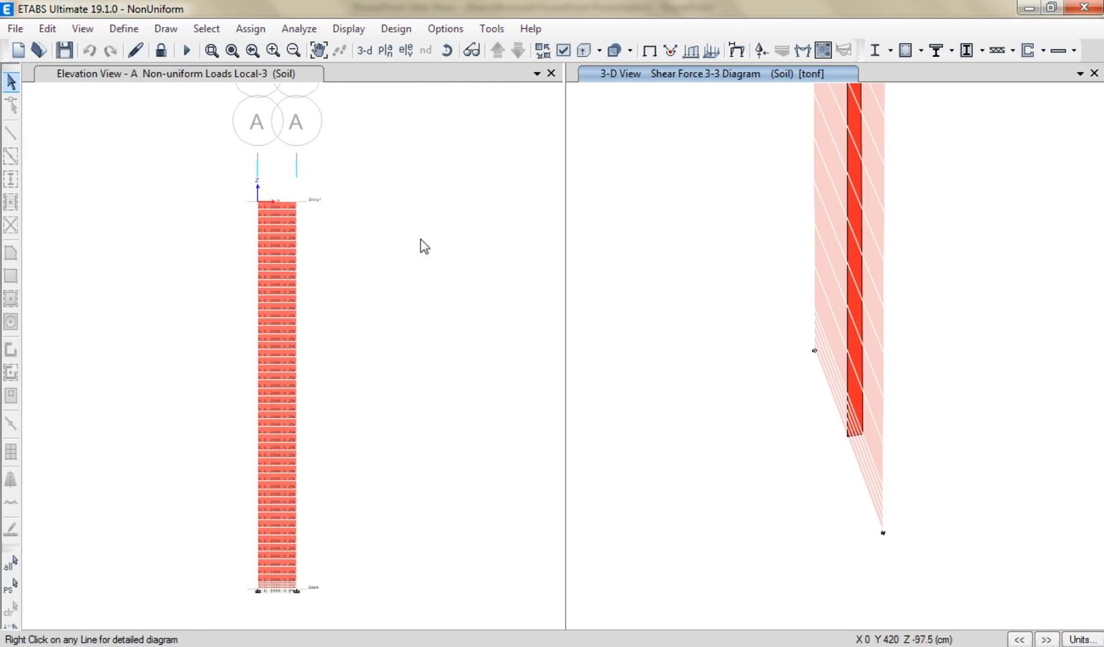
- Unlock the model from the elevation view, deleting the analysis results
{"action": "left_click", "coordinate": [219, 76]}
{"action": "left_click", "coordinate": [161, 51]}
{"action": "left_click", "coordinate": [575, 402]}
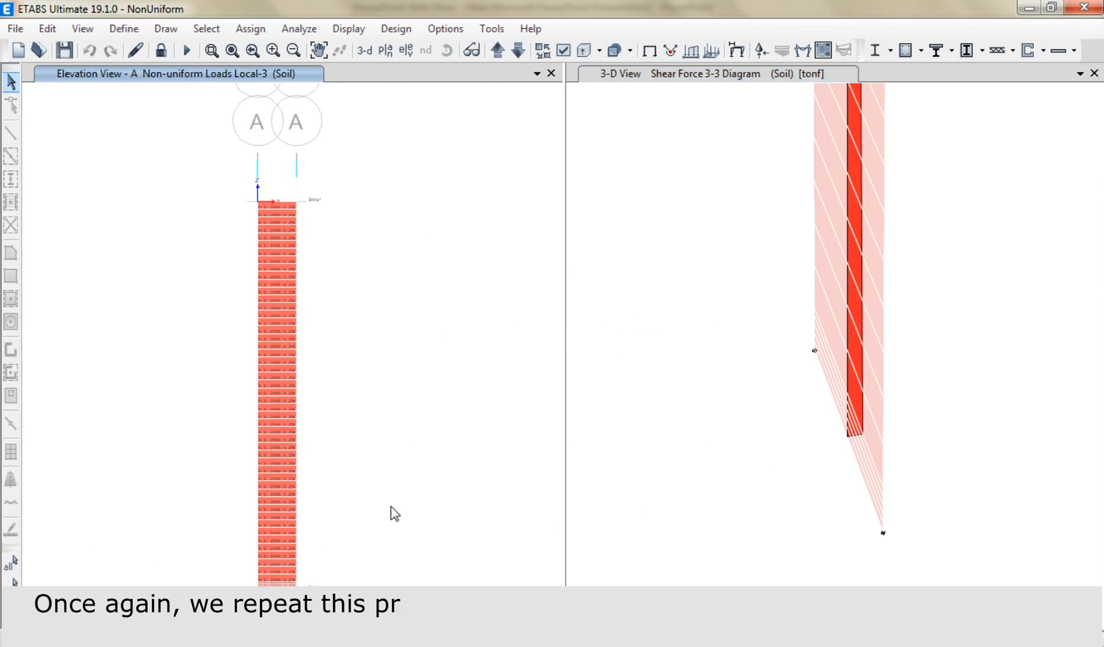
- Assign the whole wall a non-uniform Local-3 Soil load with Zero Positive Values, C = -2000 kgf/m³ and D = 0, replacing existing loads
{"action": "left_click_drag", "start_coordinate": [208, 582], "coordinate": [363, 160]}
{"action": "left_click", "coordinate": [251, 28]}
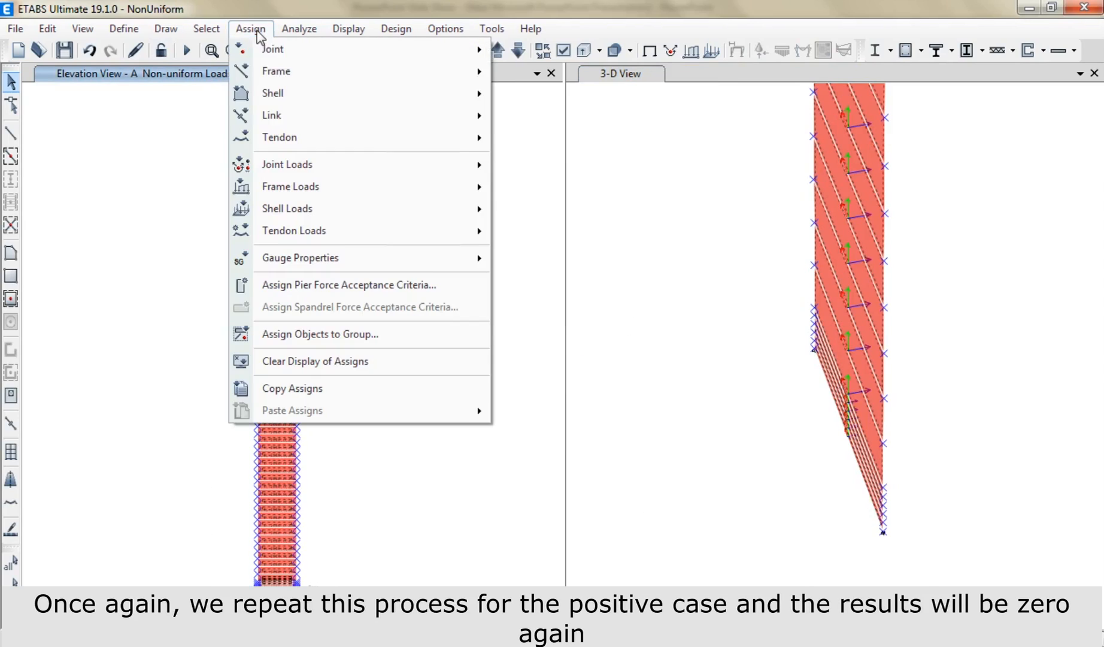
{"action": "mouse_move", "coordinate": [349, 209]}
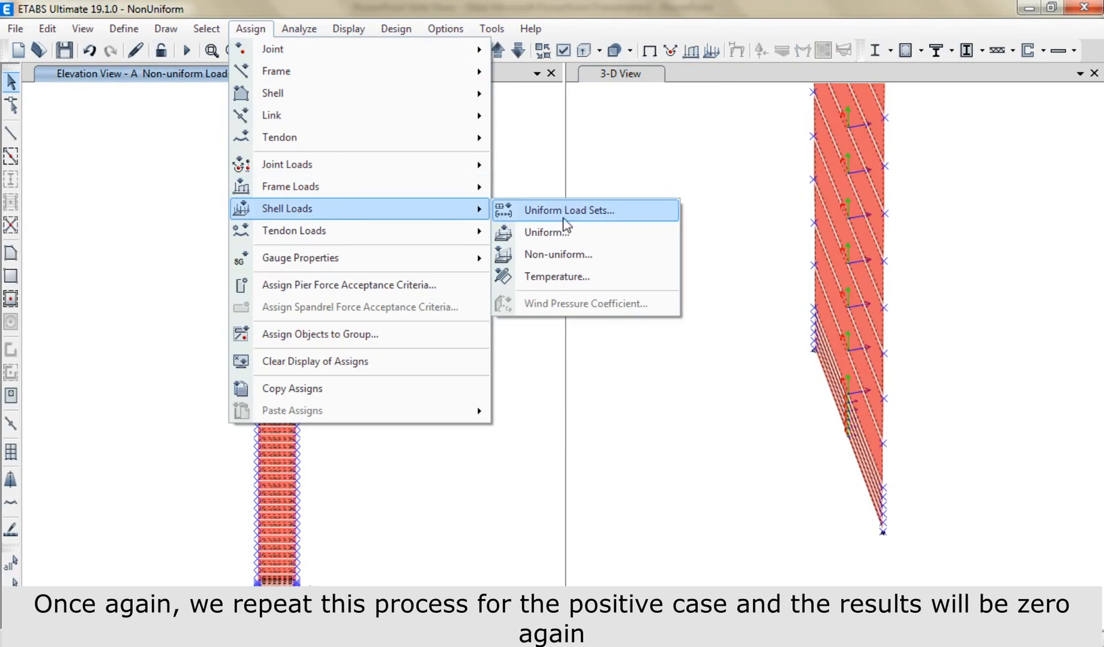
{"action": "left_click", "coordinate": [582, 255]}
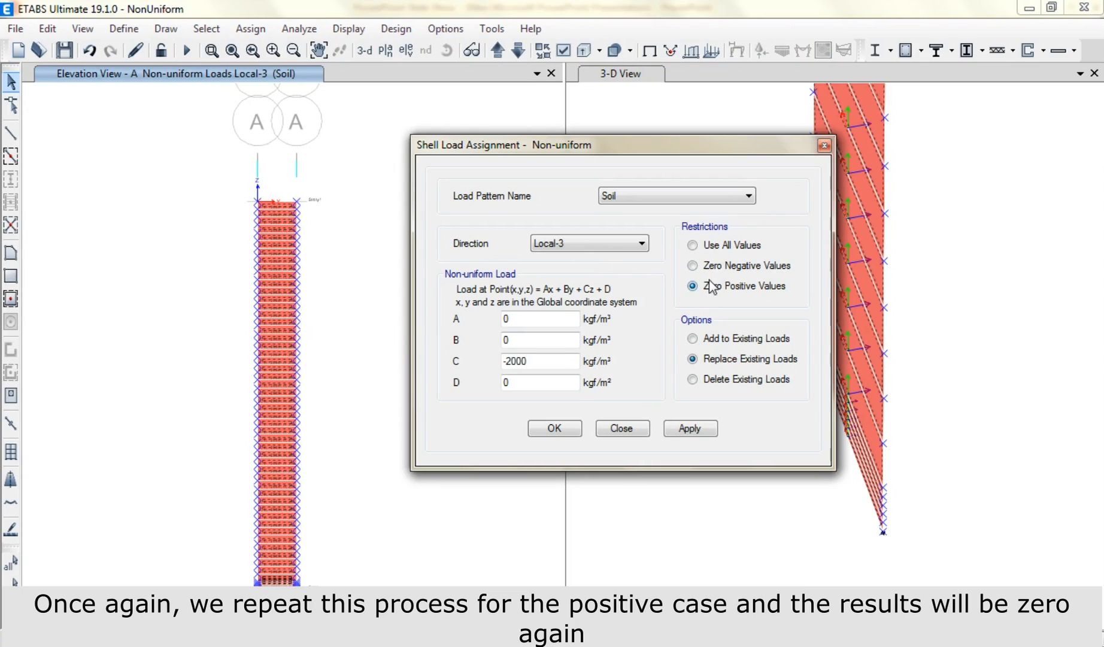
{"action": "left_click", "coordinate": [690, 428]}
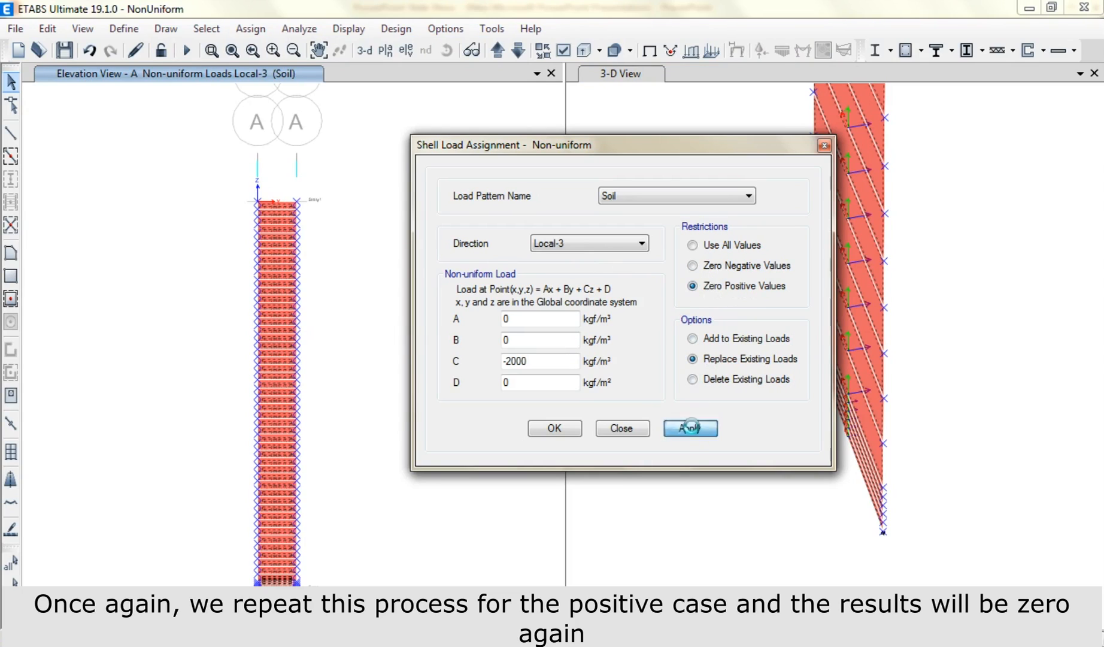
{"action": "left_click", "coordinate": [565, 433]}
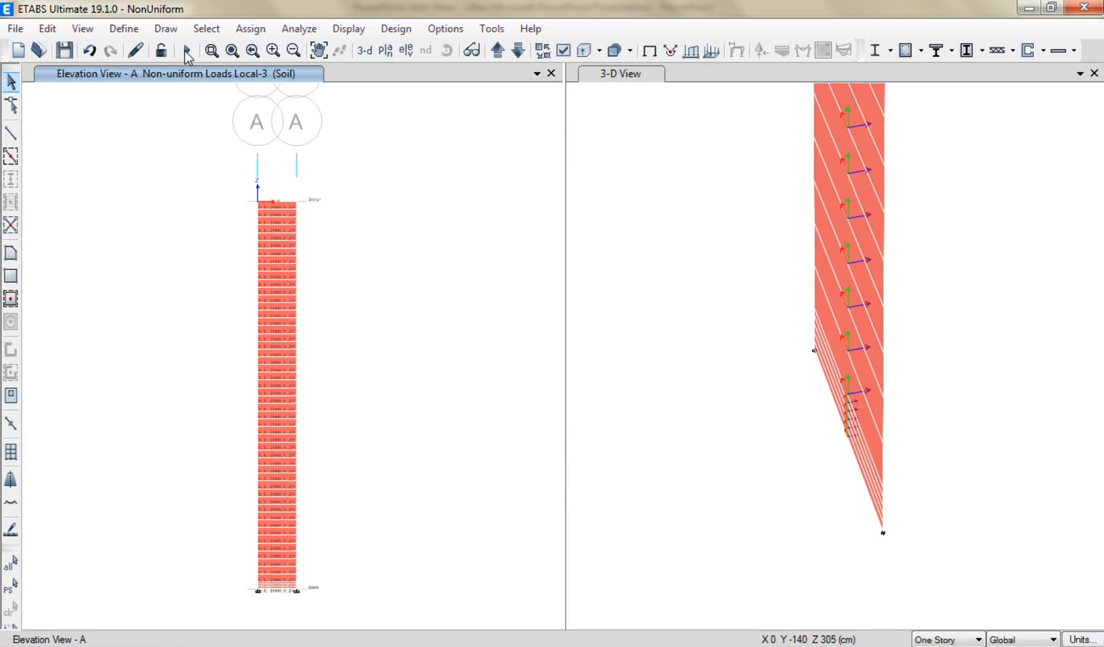
- Run the analysis for the Zero Positive Values load and fit the whole wall in the 3-D view
{"action": "left_click", "coordinate": [186, 52]}
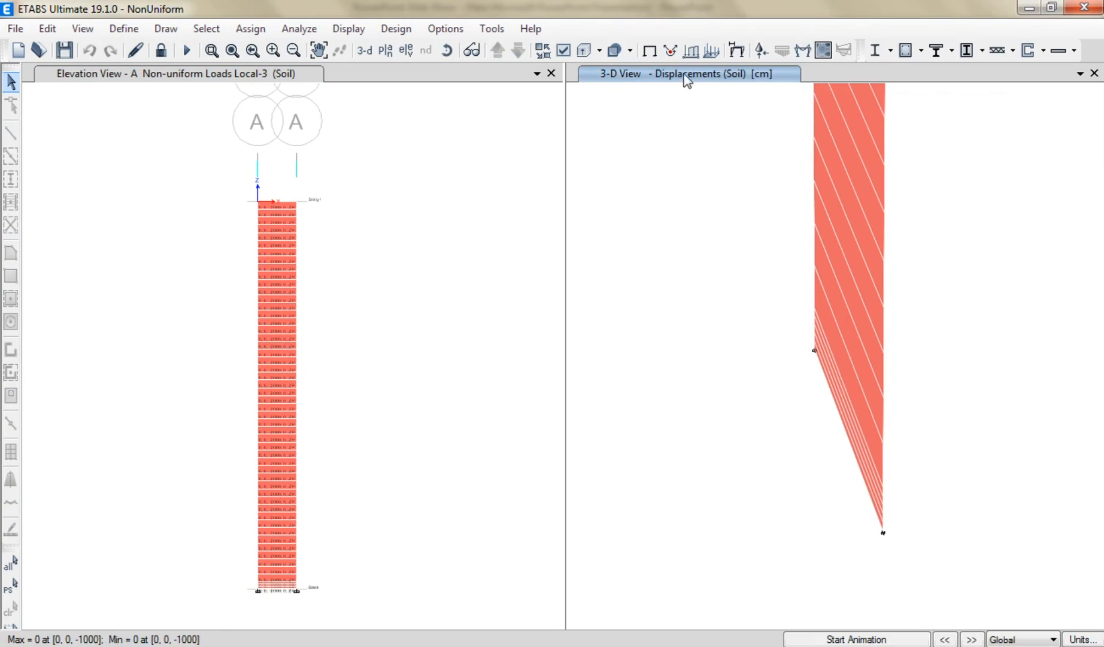
{"action": "left_click", "coordinate": [231, 51]}
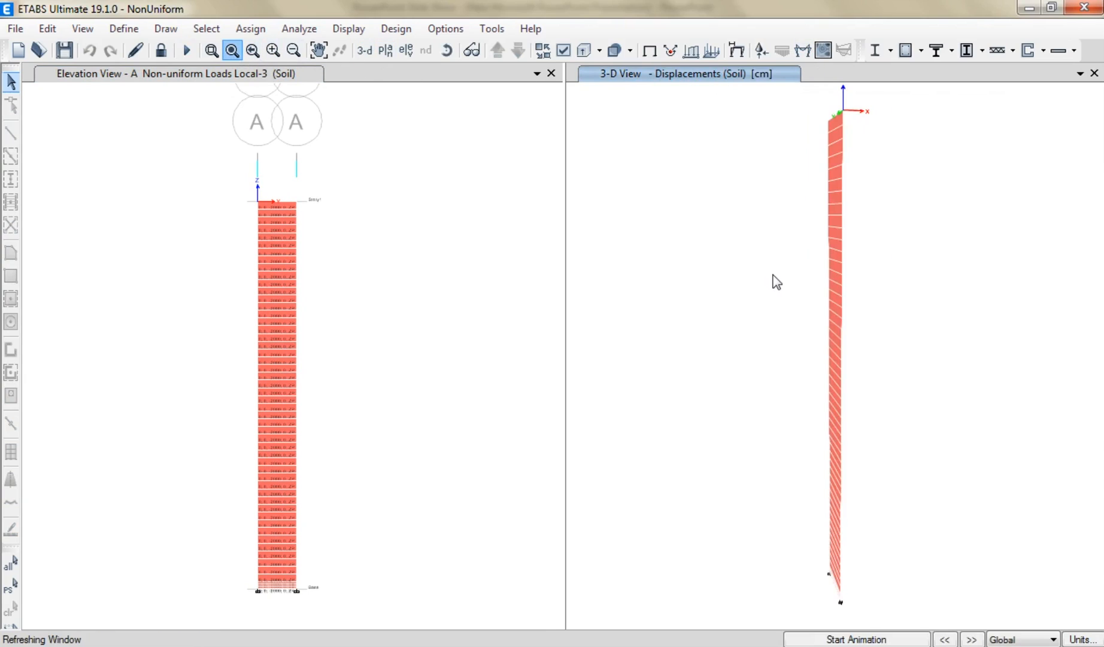
- Check the pier Moment 2-2 diagram for the Soil case and switch the diagram to Shear 3-3
{"action": "left_click", "coordinate": [801, 51]}
{"action": "left_click", "coordinate": [270, 234]}
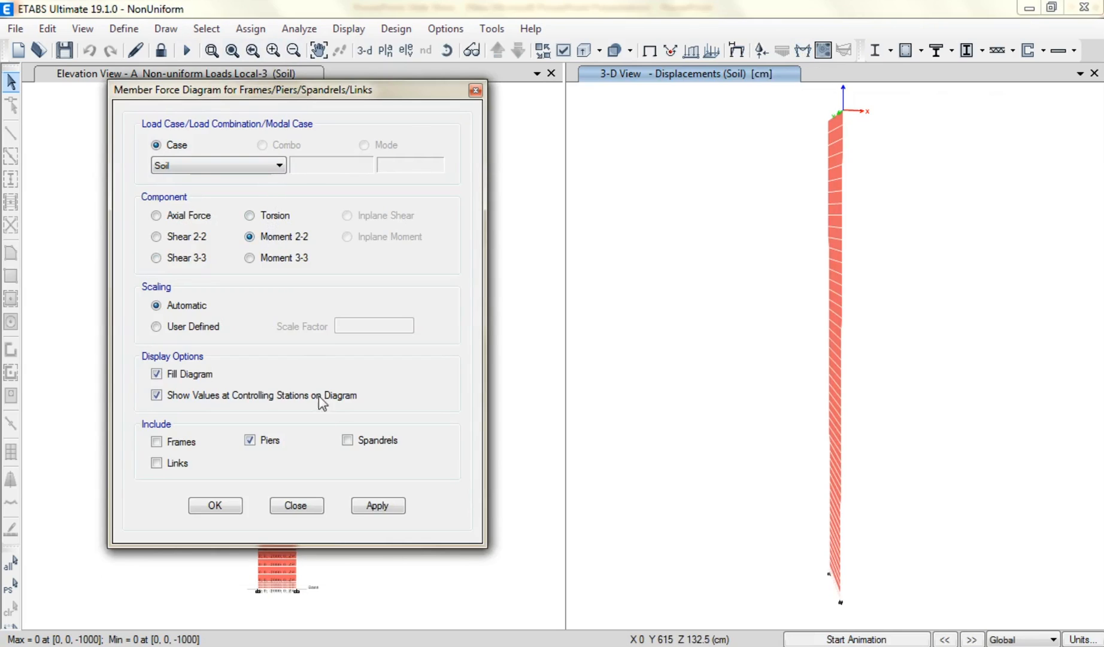
{"action": "left_click", "coordinate": [377, 505]}
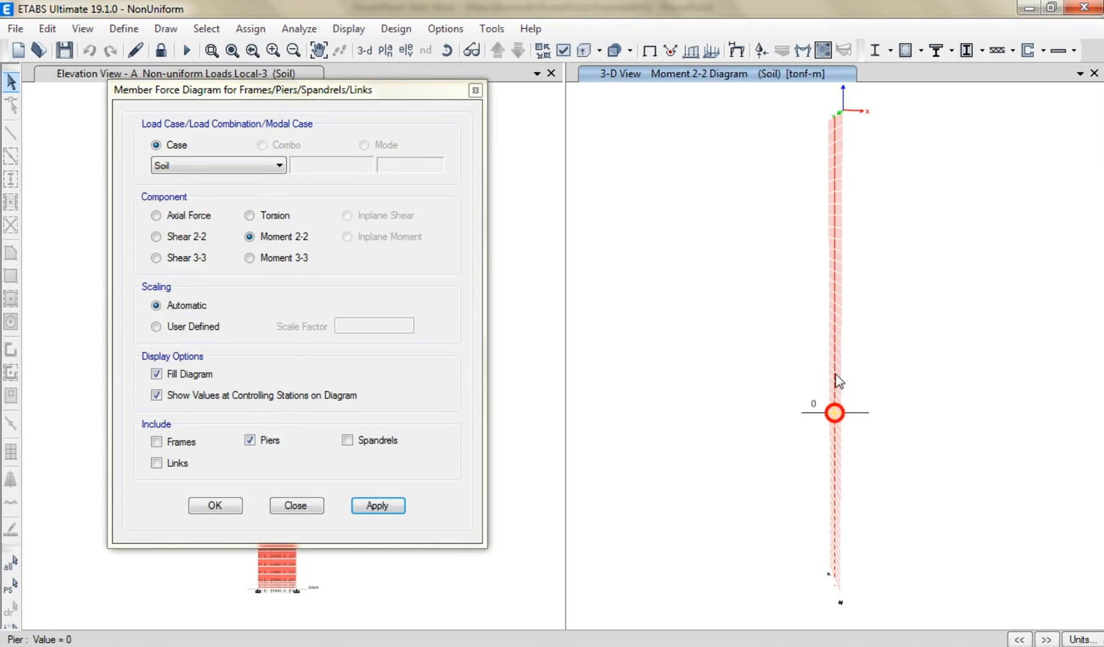
{"action": "left_click", "coordinate": [188, 258]}
{"action": "left_click", "coordinate": [383, 507]}
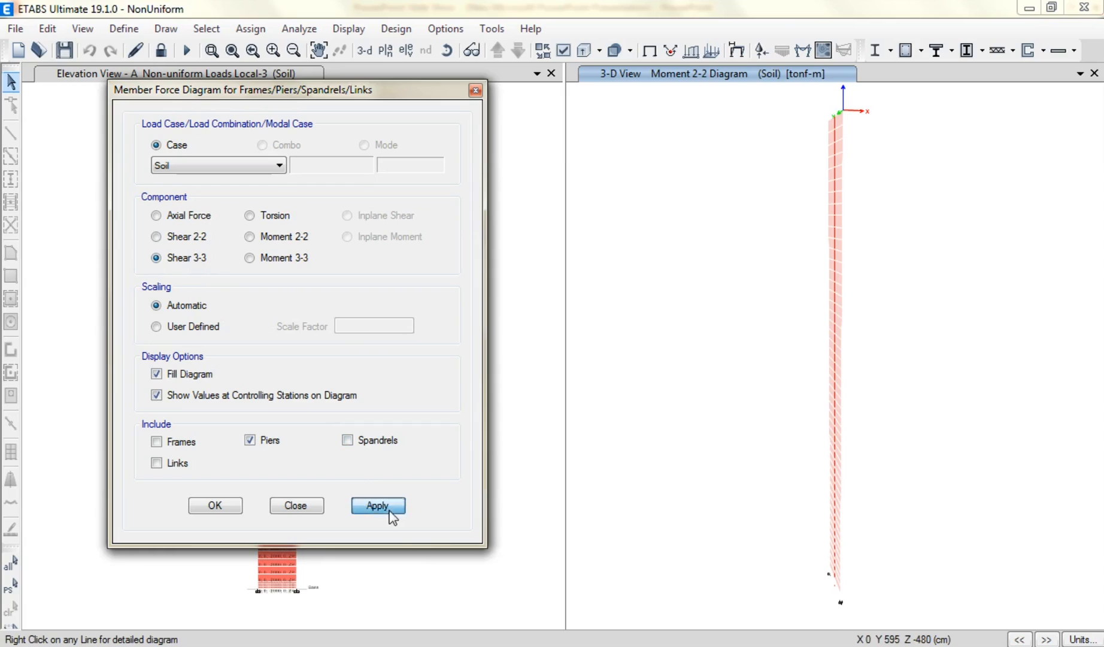